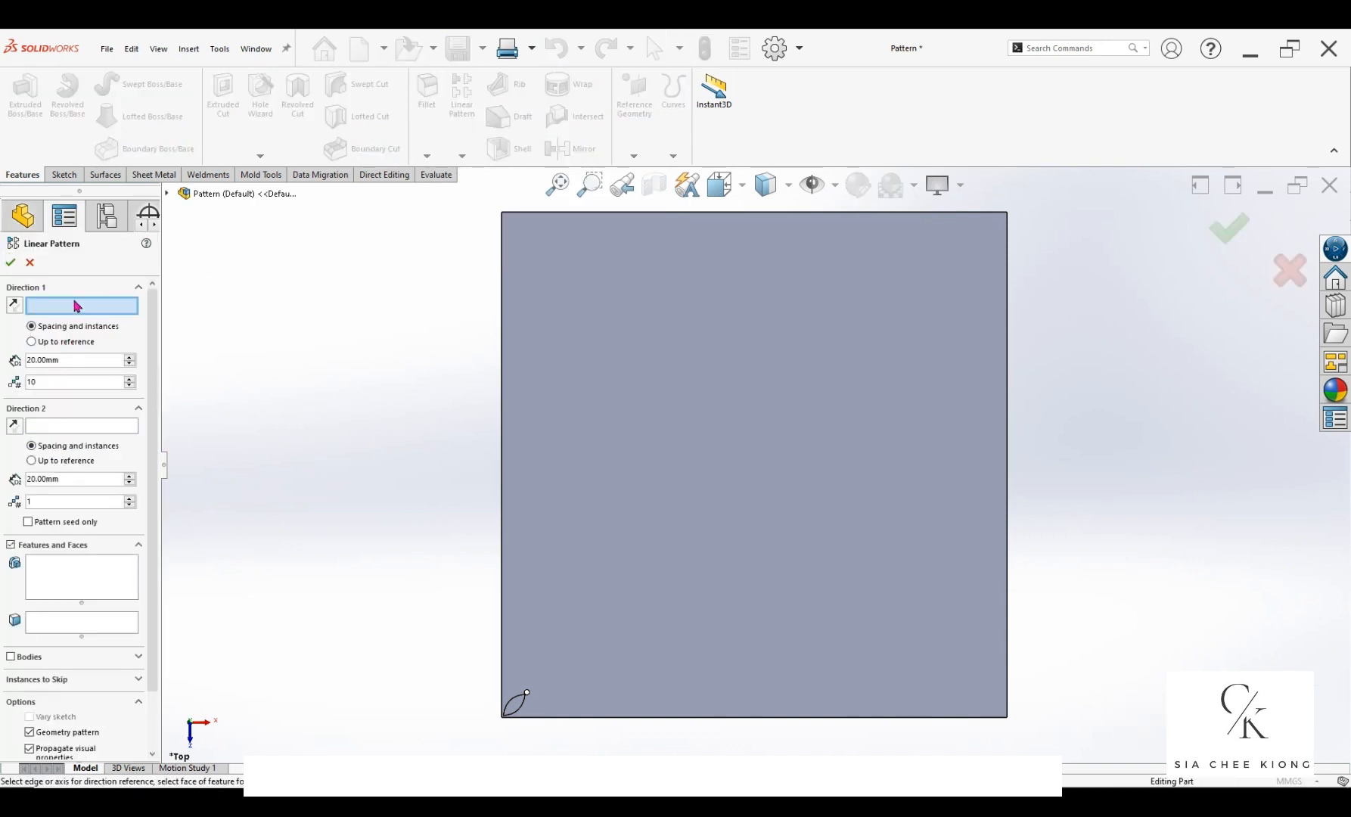
Step: Use the plate's lower and left edges as linear pattern directions 1 and 2, and pick the leaf boss and small hole as features
click(639, 718)
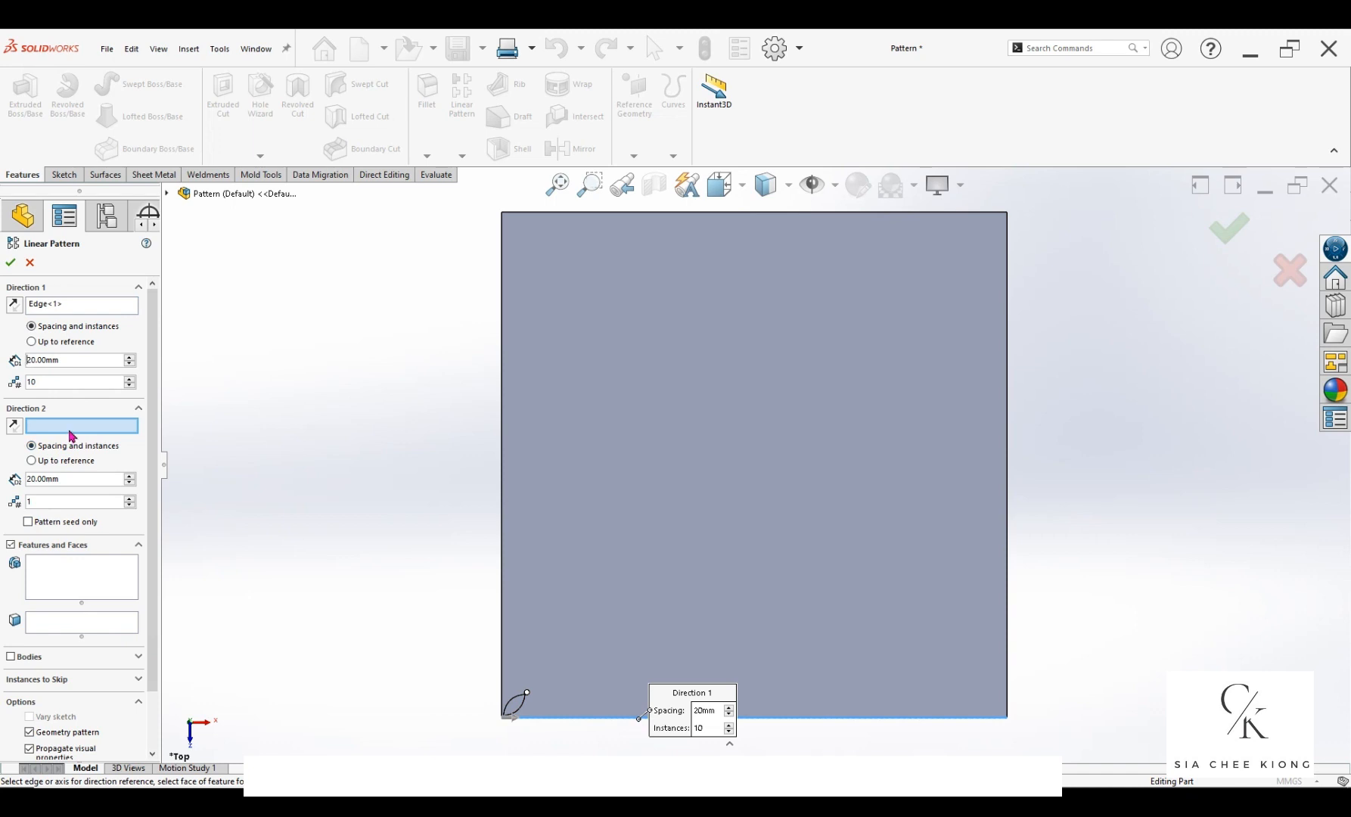
click(502, 445)
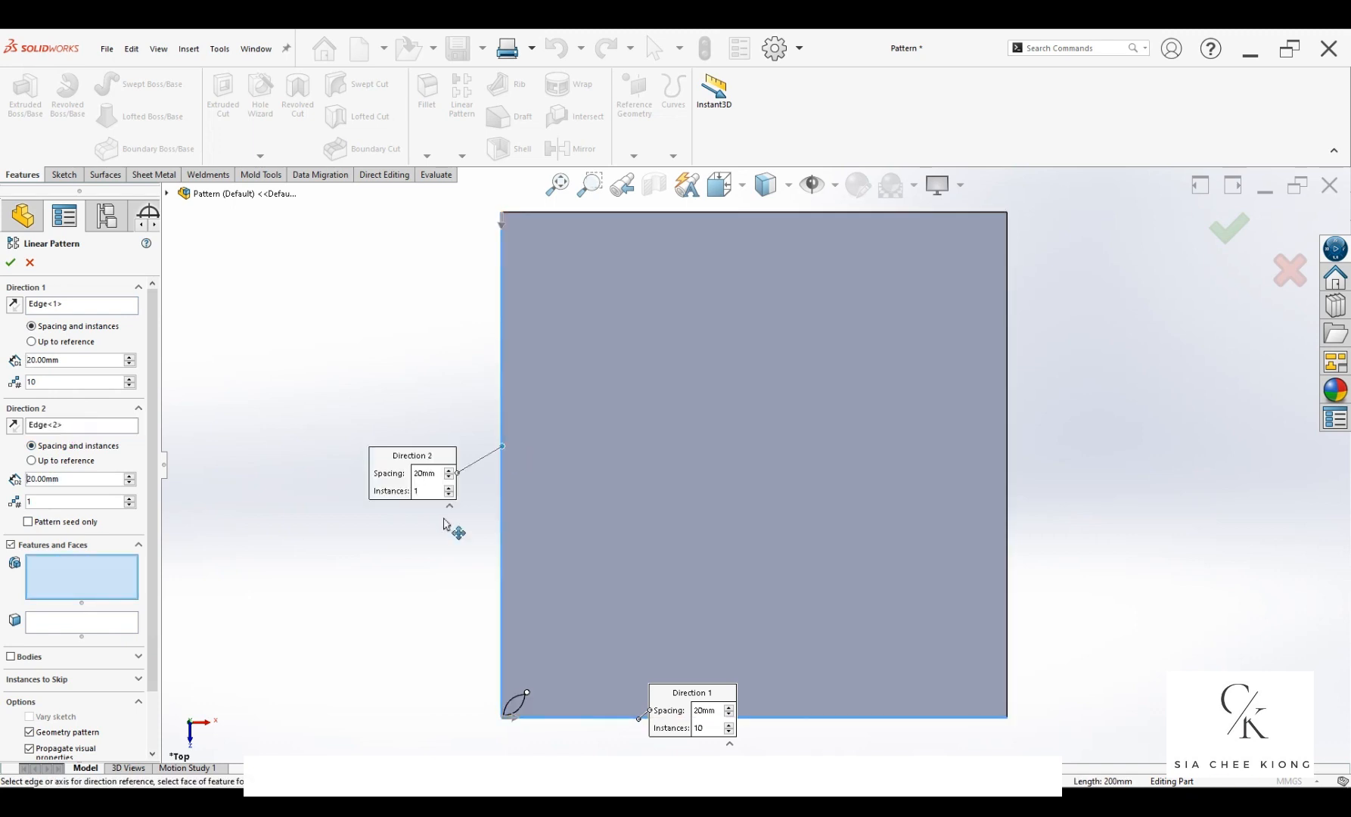
click(68, 578)
scroll(530, 701, down, 2)
scroll(542, 701, down, 3)
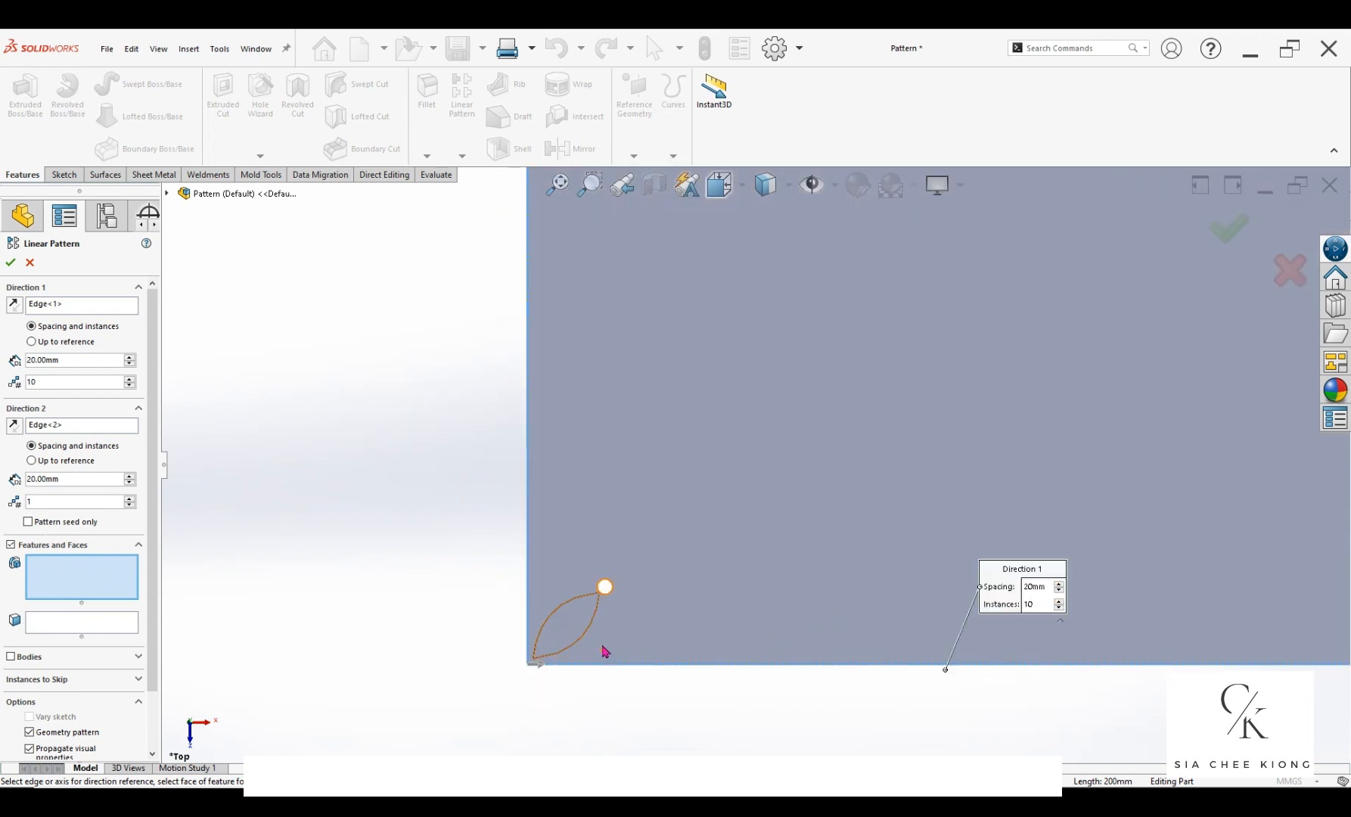
click(586, 609)
middle_drag(650, 492, 647, 473)
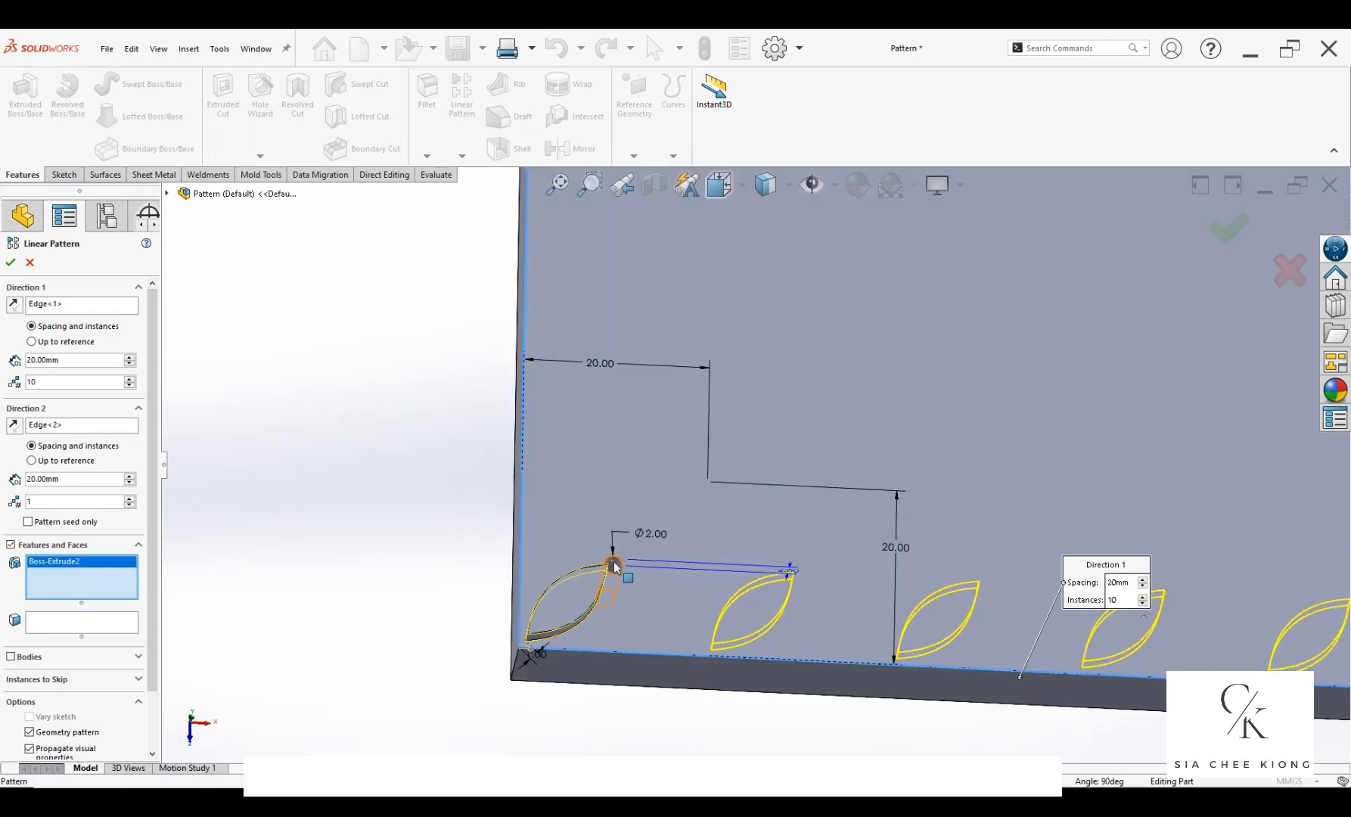
click(615, 566)
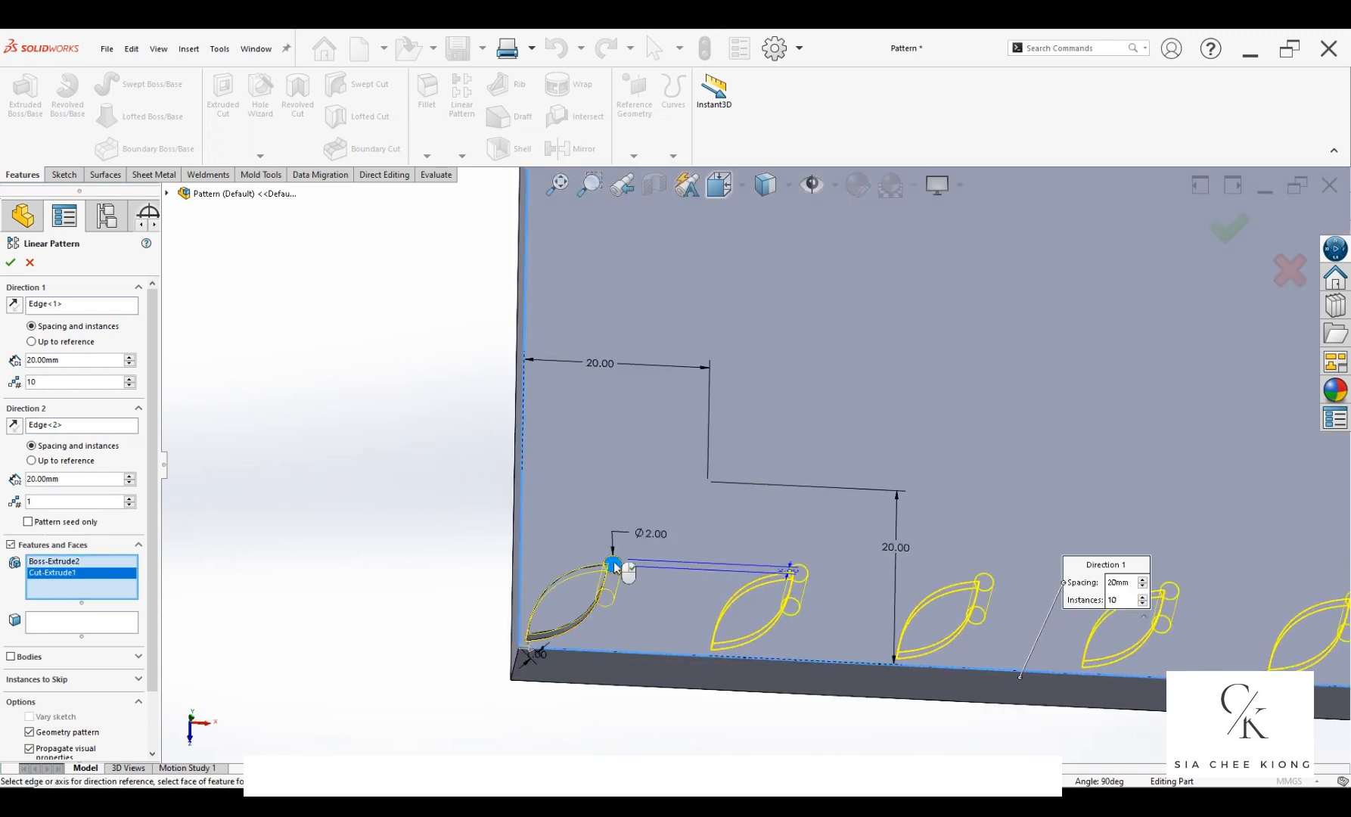
Step: Set direction 2 to 11 instances, reverse its direction onto the plate, and accept the linear pattern
triple_click(128, 499)
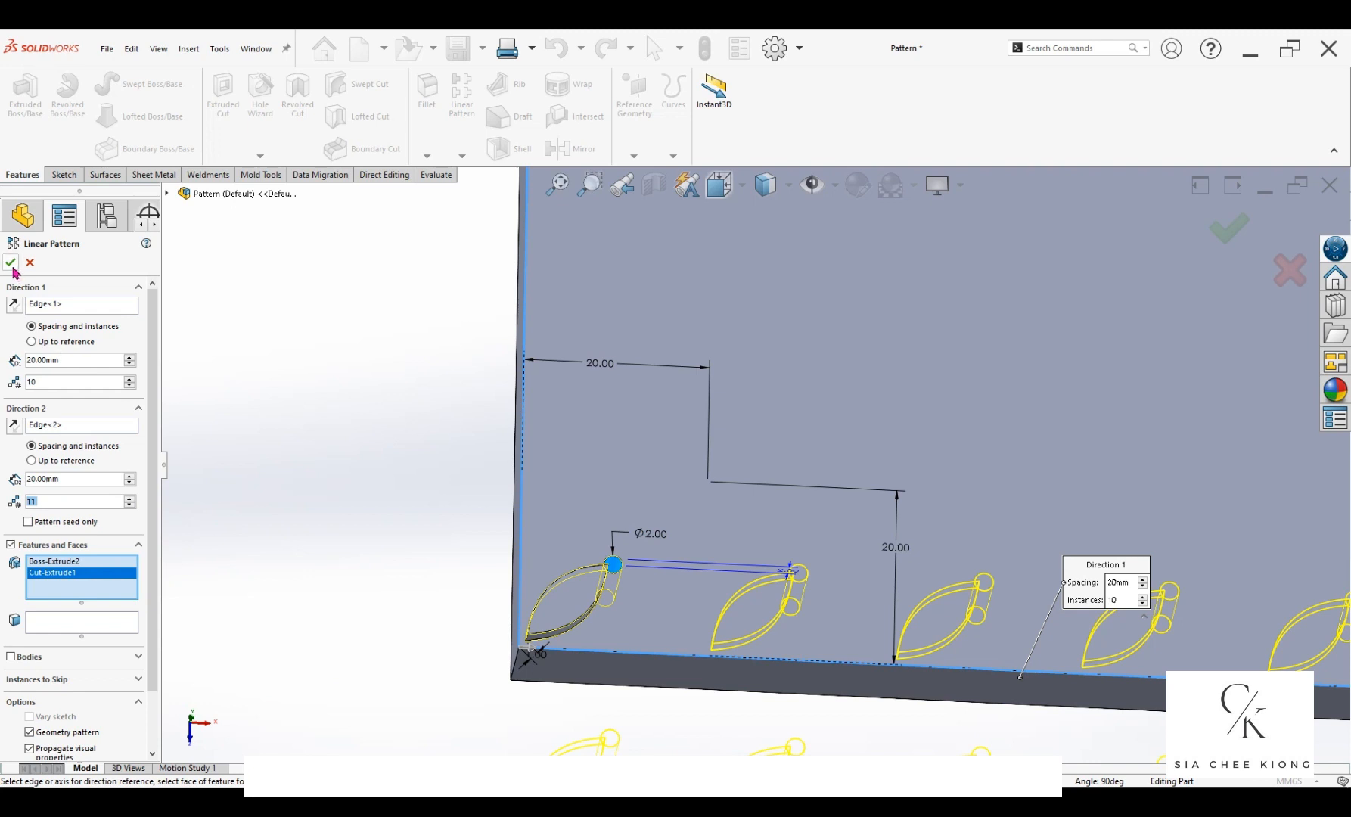
click(15, 425)
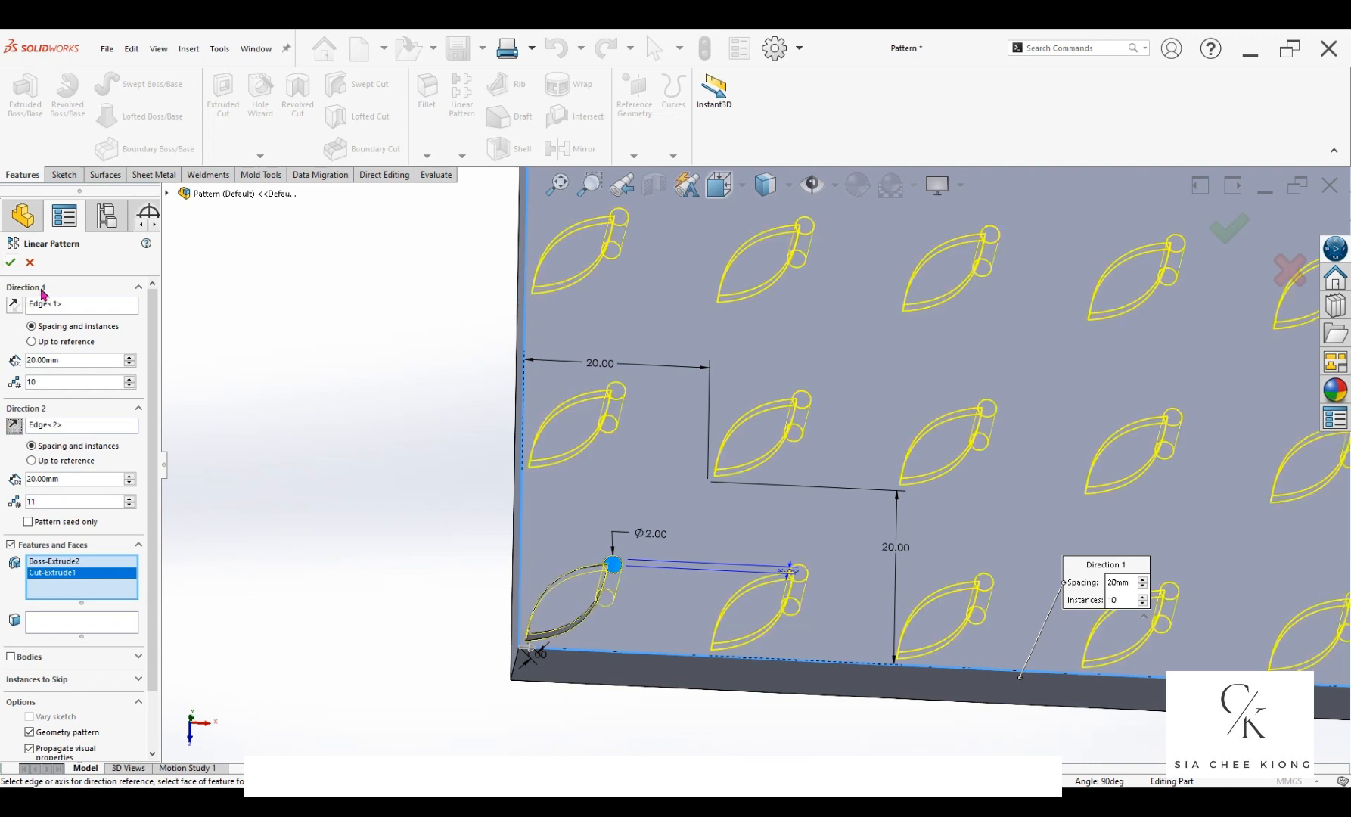
click(11, 263)
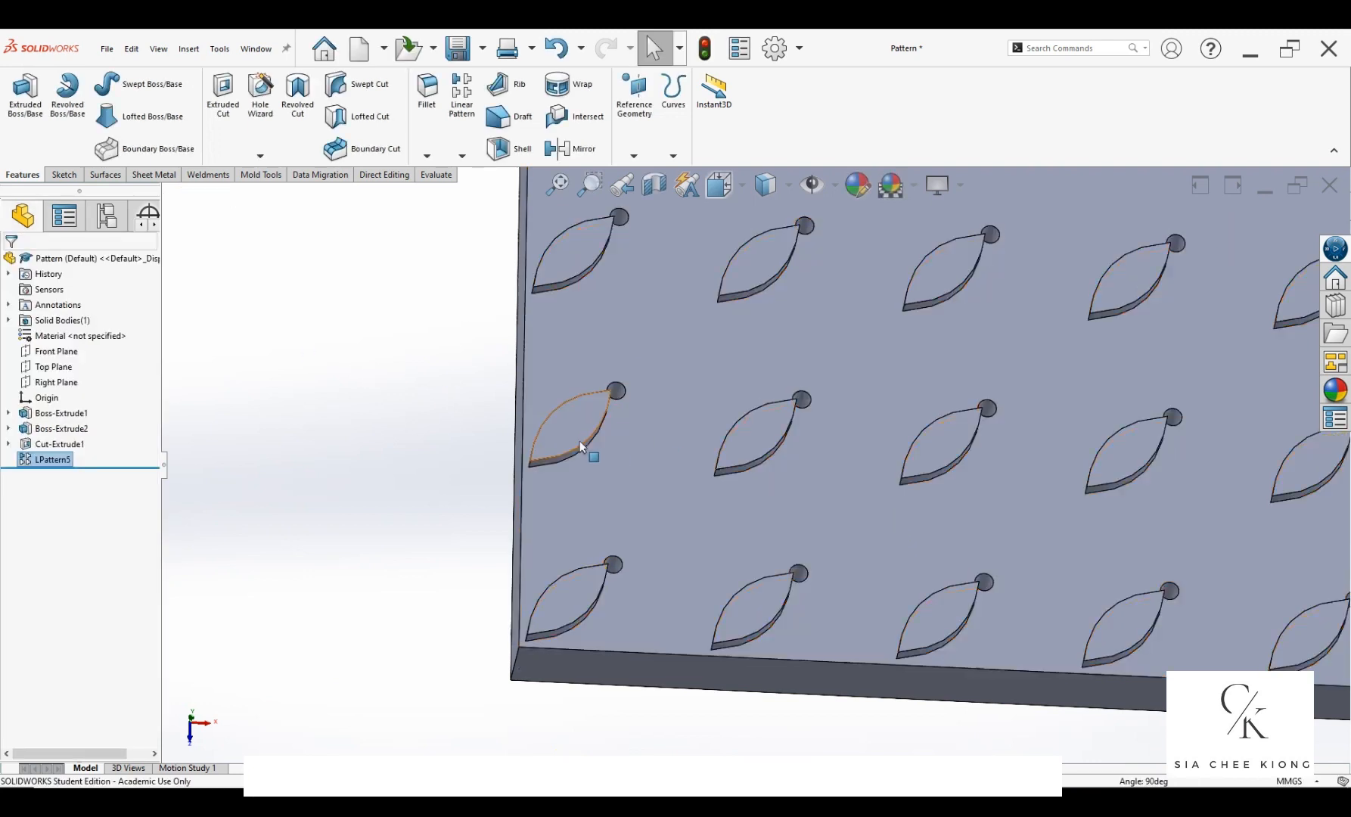
Step: View the plate in isometric and reopen the linear pattern to review its features, faces and bodies selections
key(space)
click(251, 106)
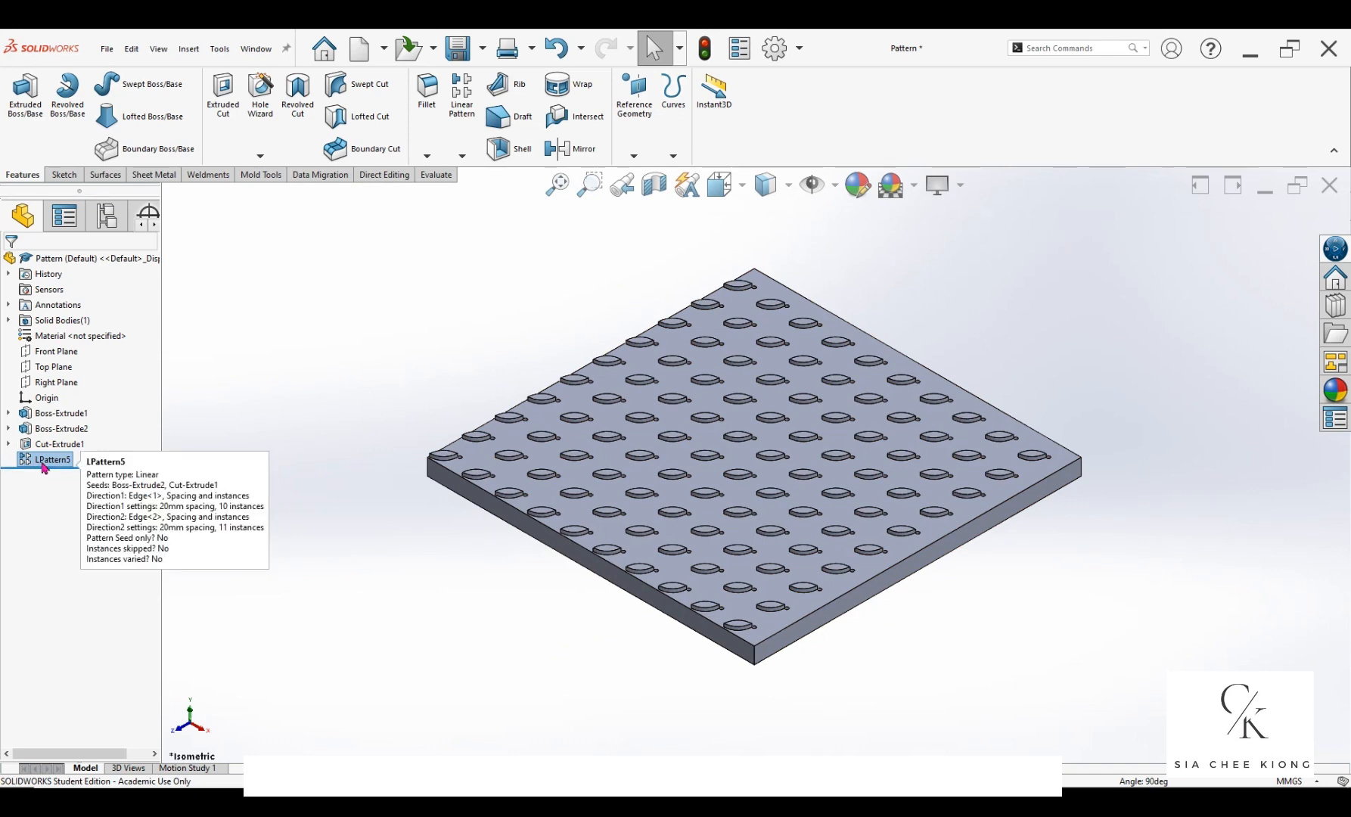
right_click(39, 461)
click(56, 422)
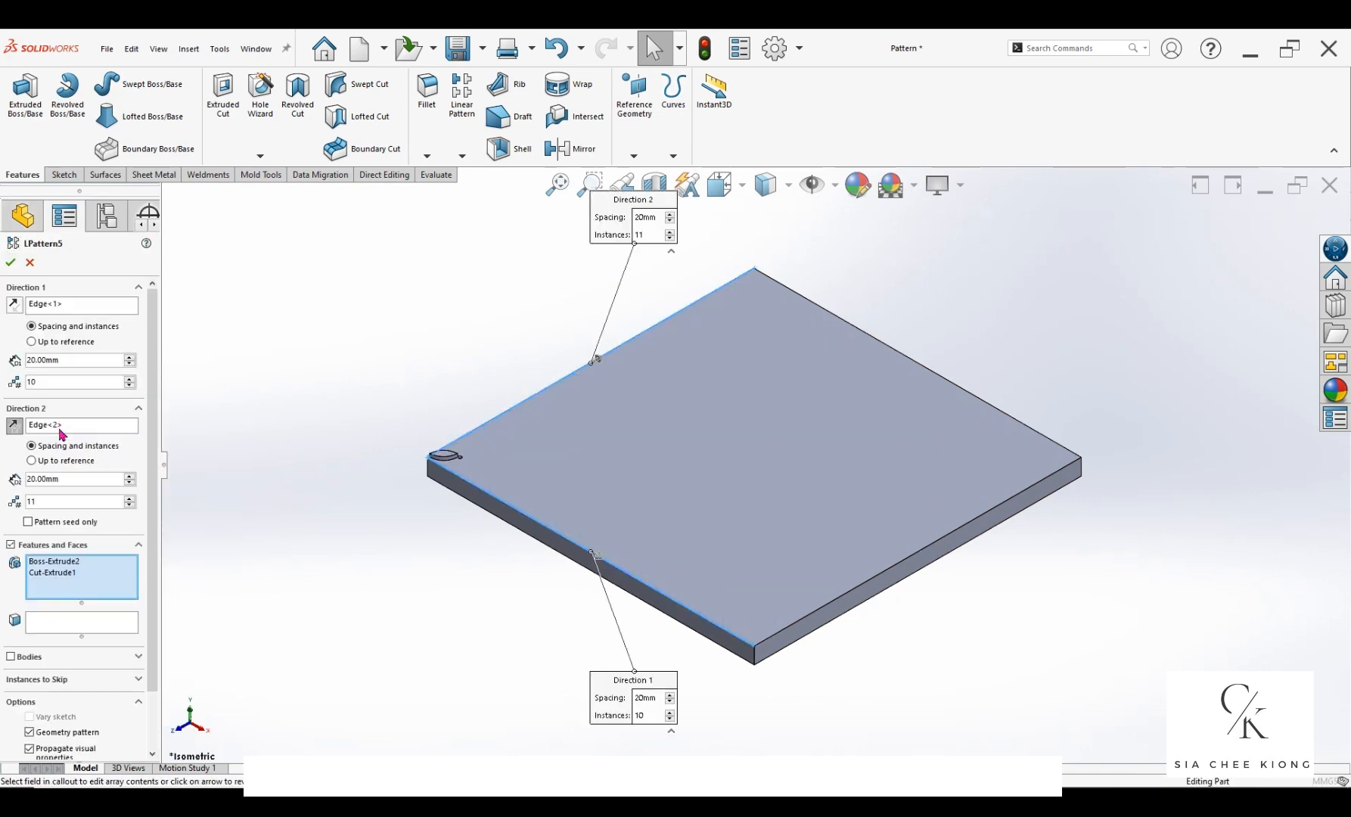
key(ctrl)
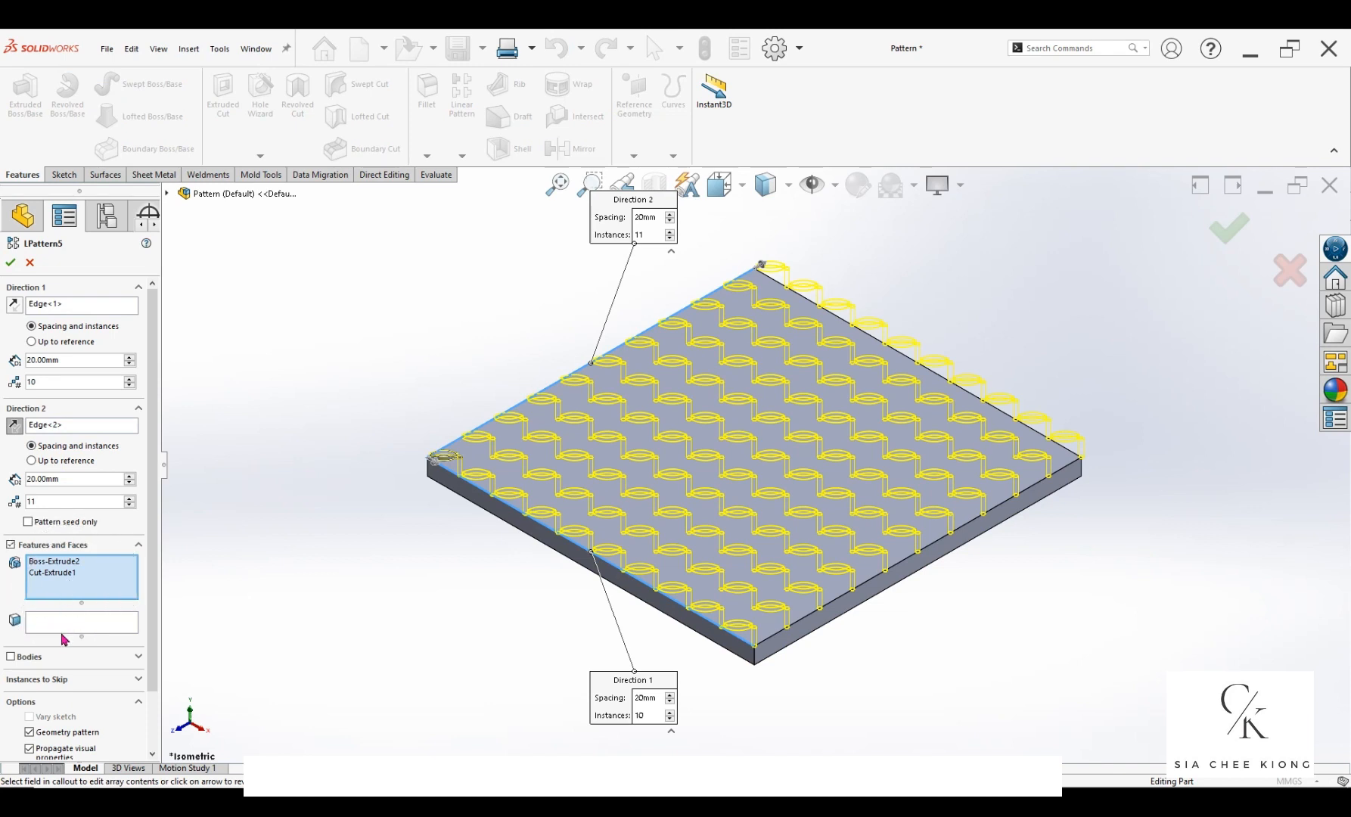
key(ctrl)
click(110, 658)
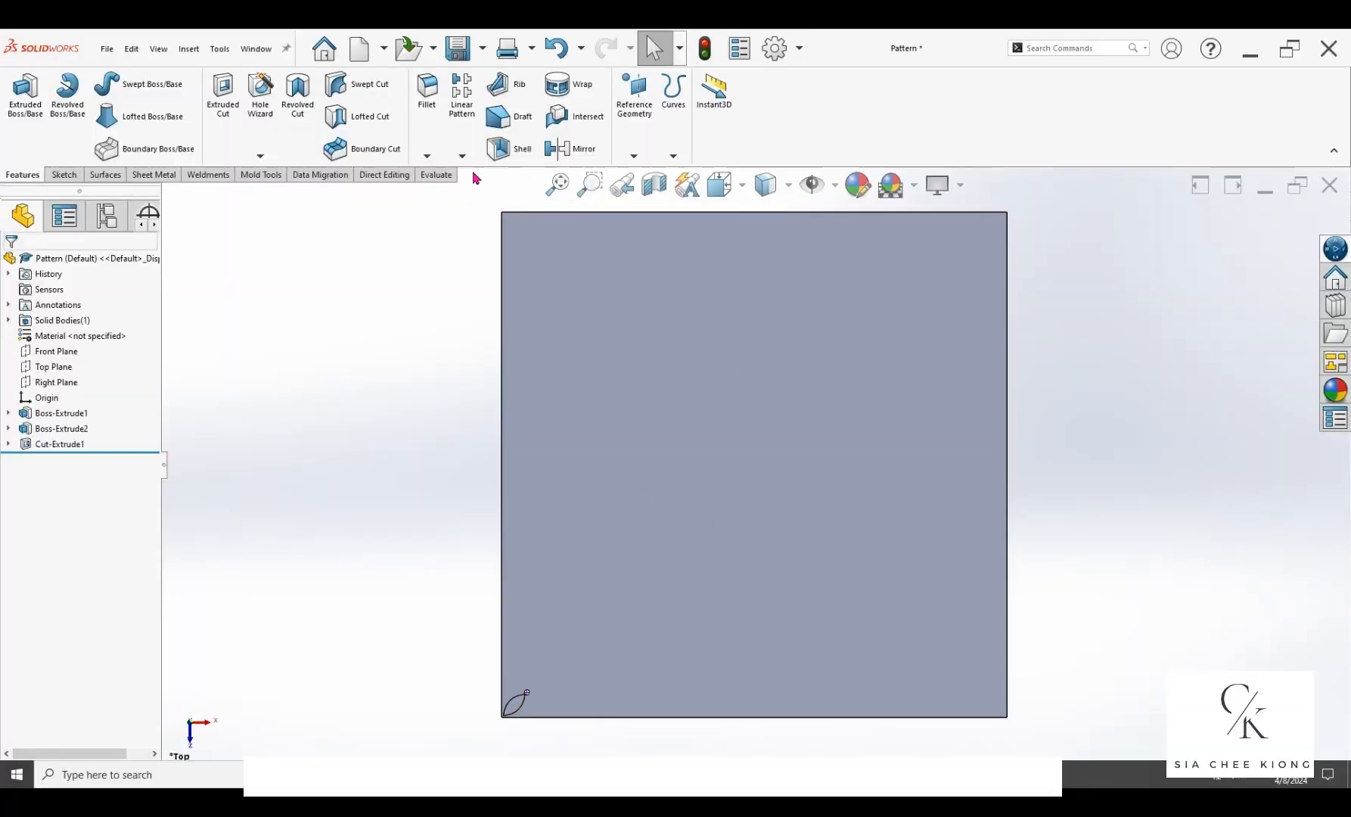
Step: Start a circular pattern with the small hole's central axis as direction 1 and the leaf-shaped boss as the feature
click(468, 160)
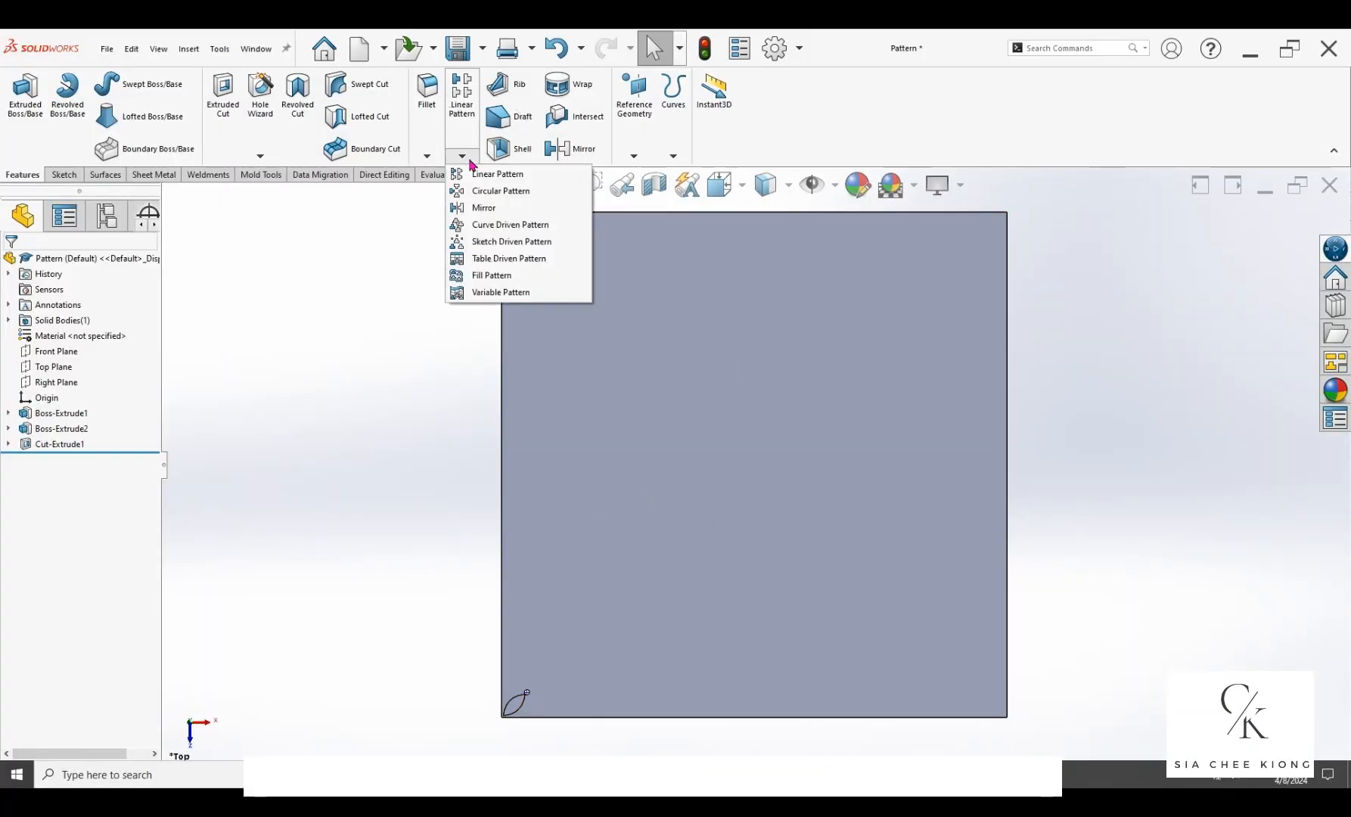
click(479, 196)
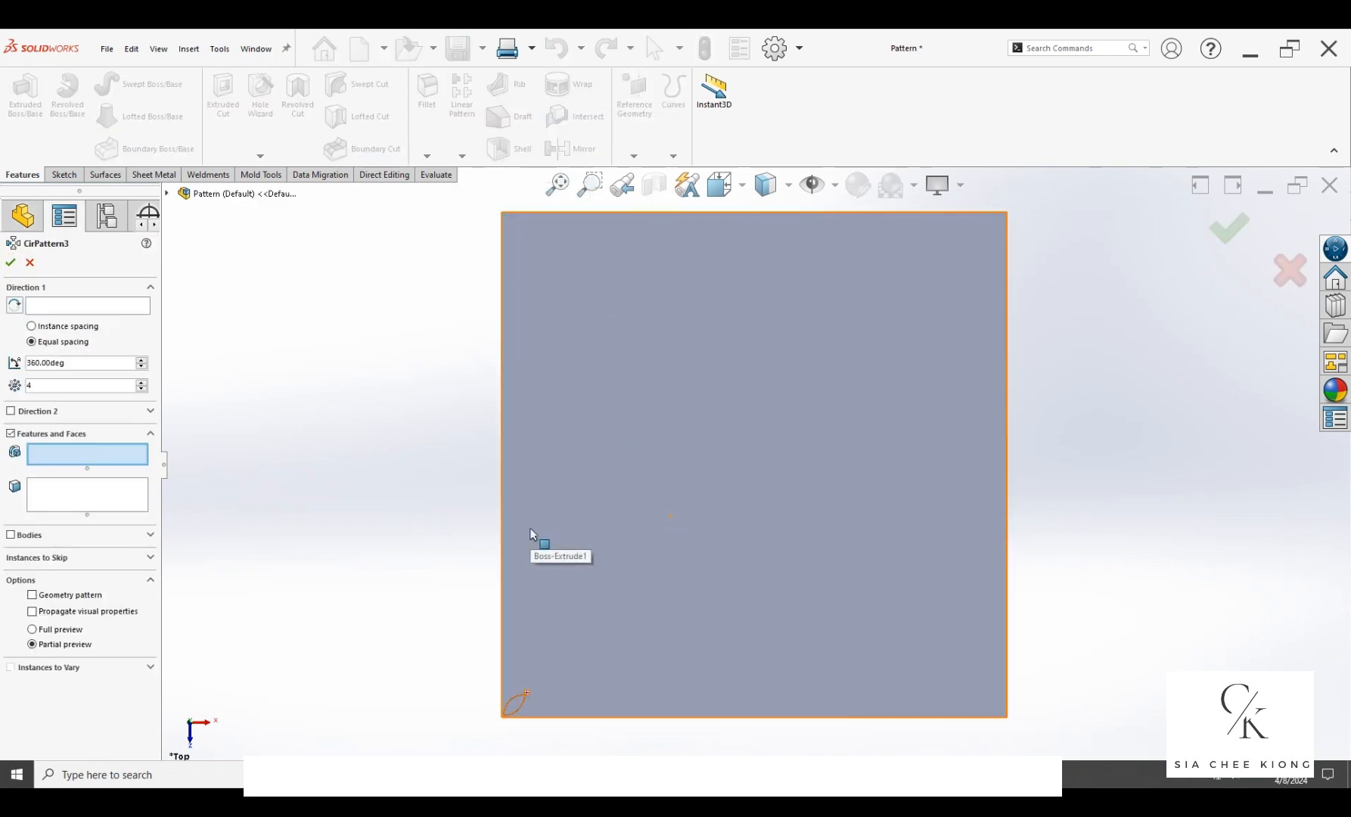
key(space)
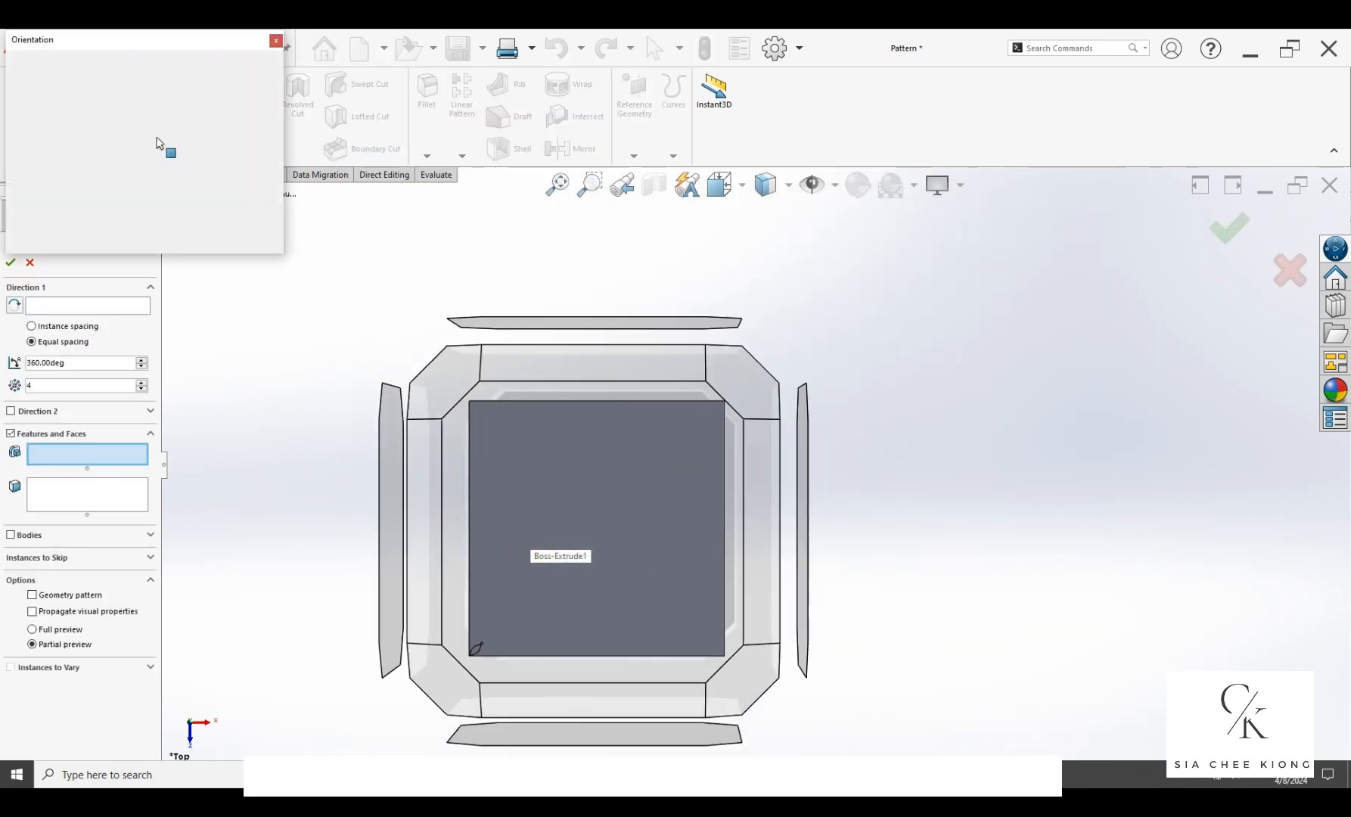
click(255, 108)
scroll(426, 427, down, 4)
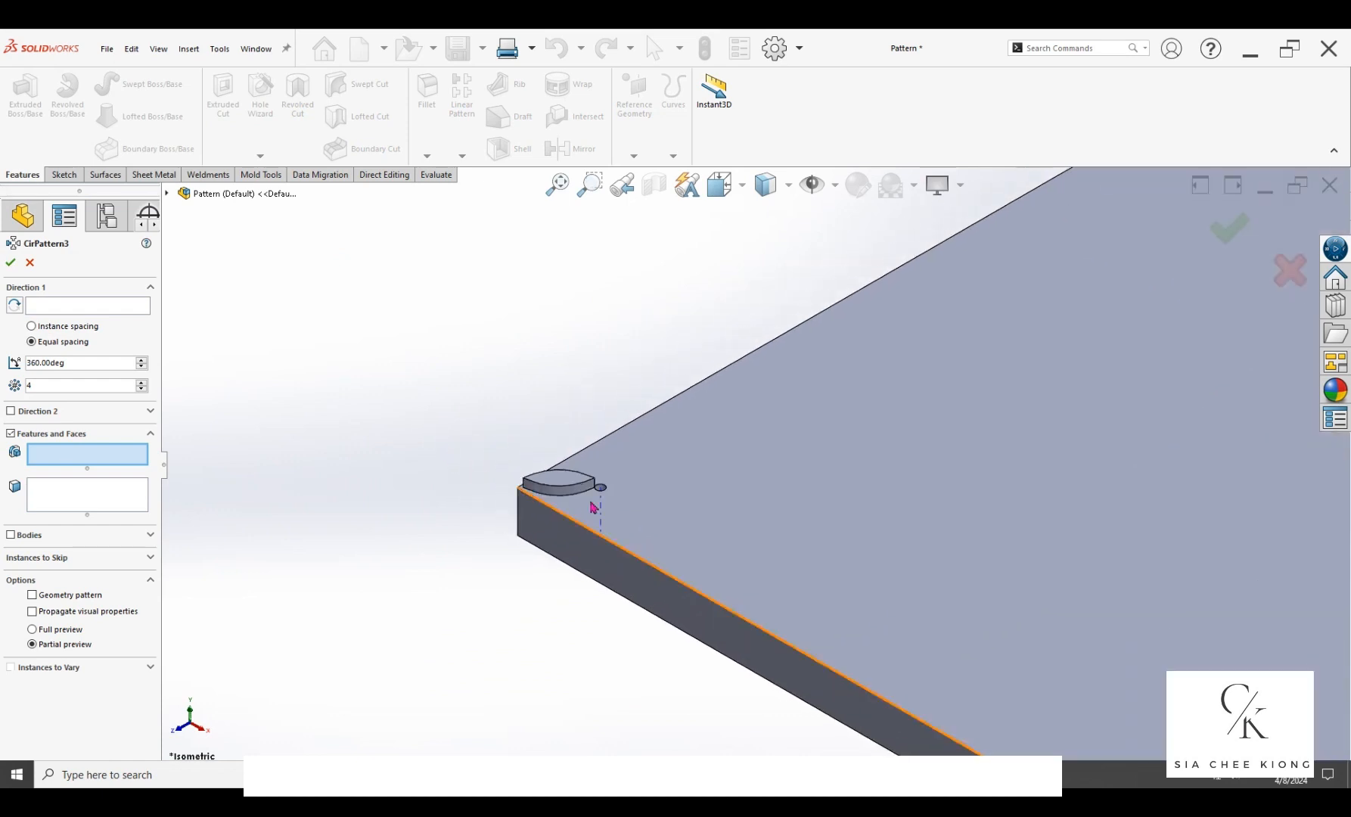
scroll(596, 505, down, 6)
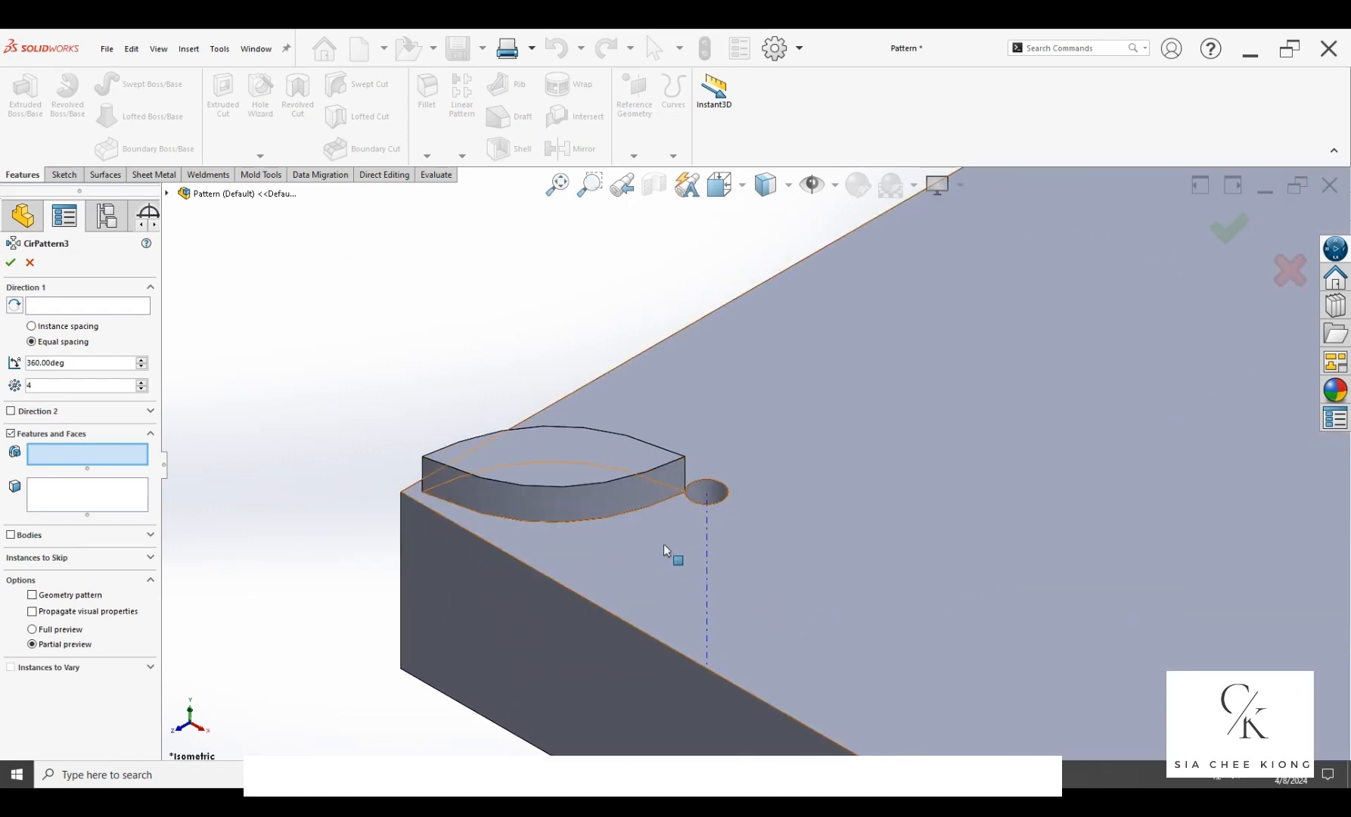
click(54, 305)
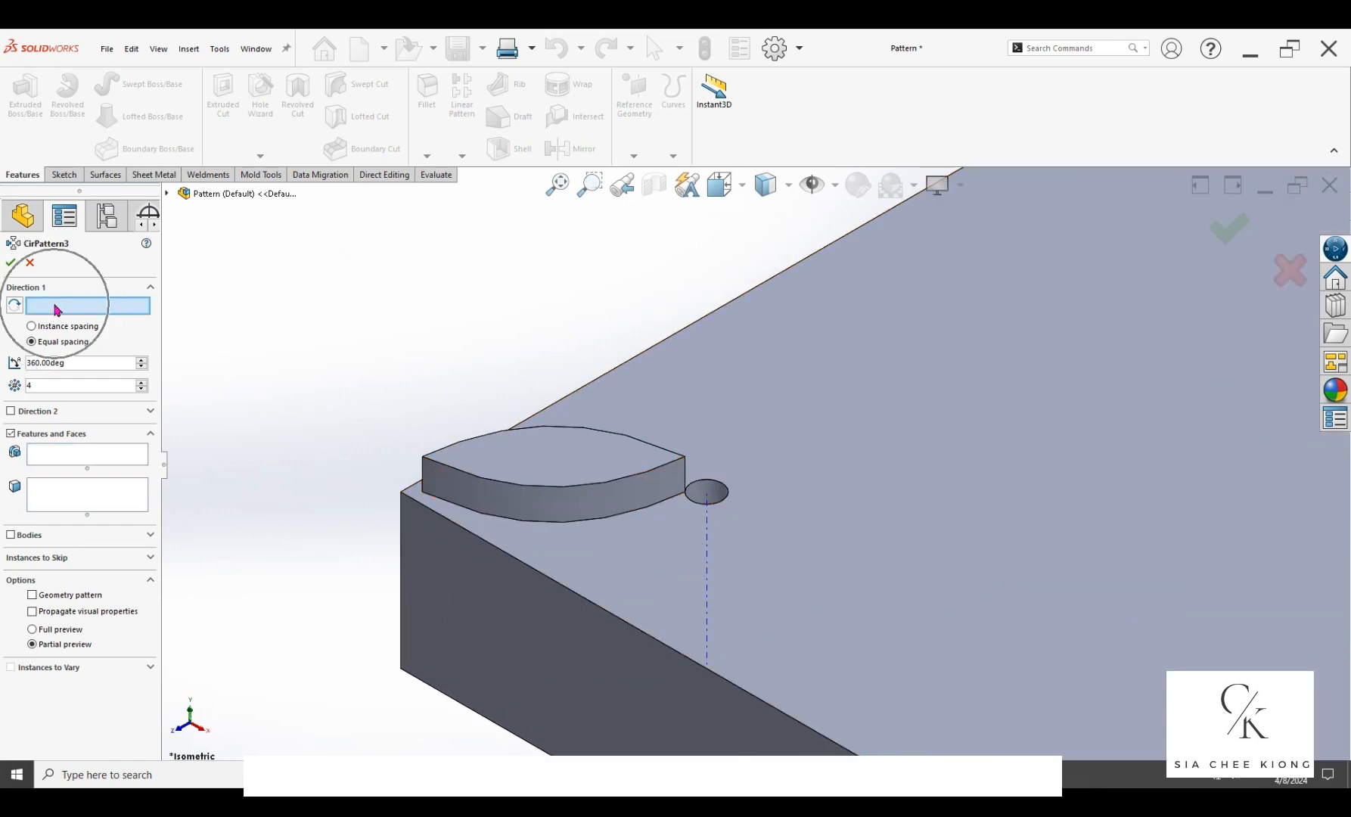
click(54, 305)
scroll(720, 494, down, 2)
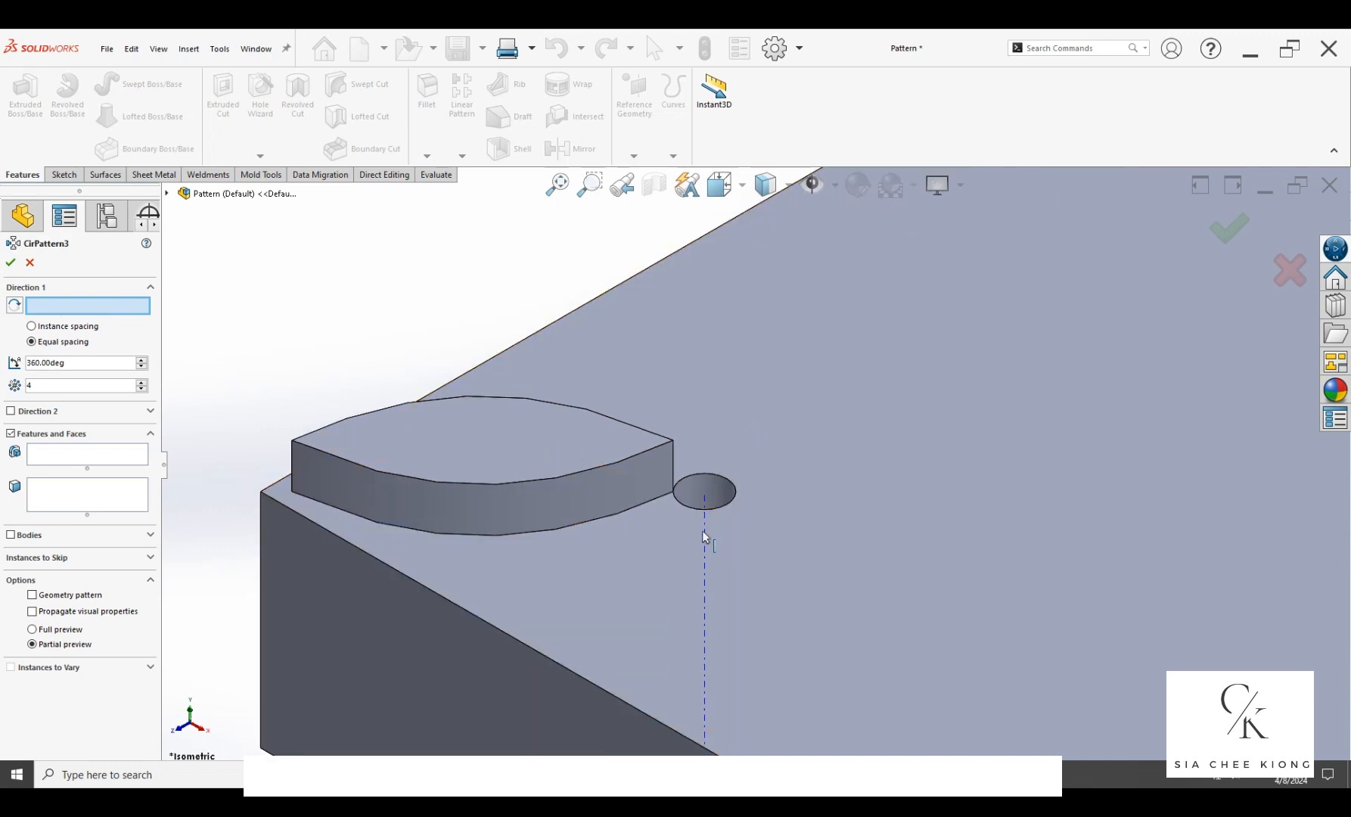
click(704, 533)
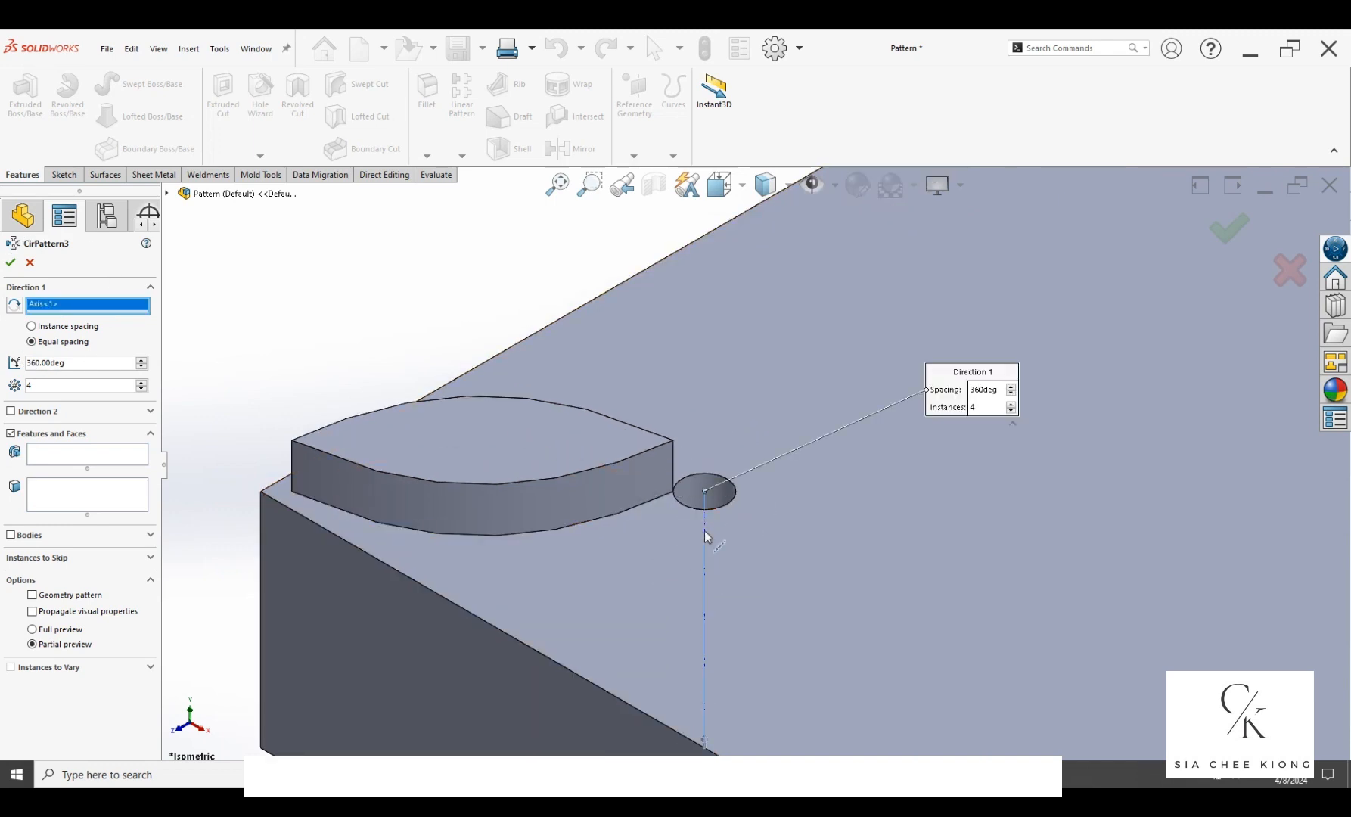
click(59, 459)
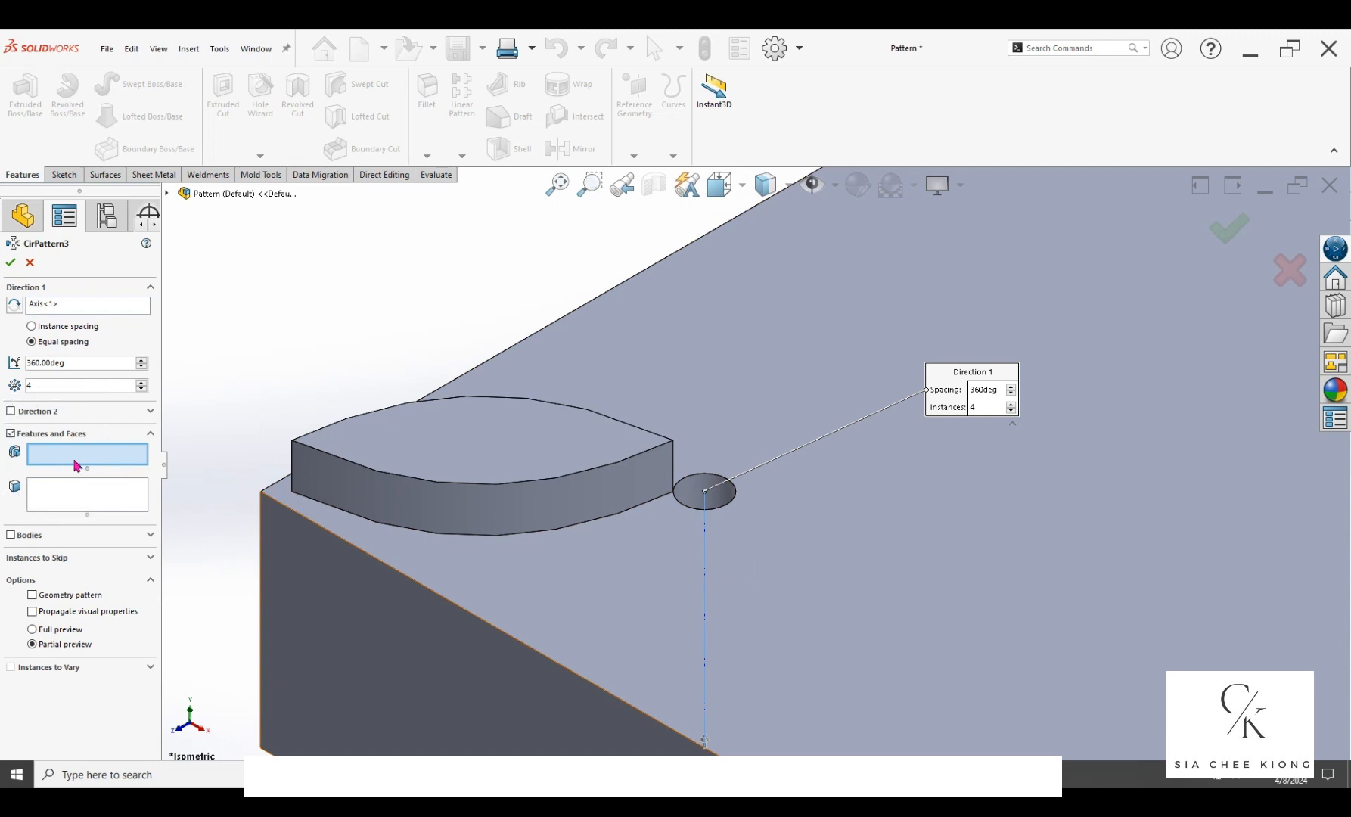
click(451, 445)
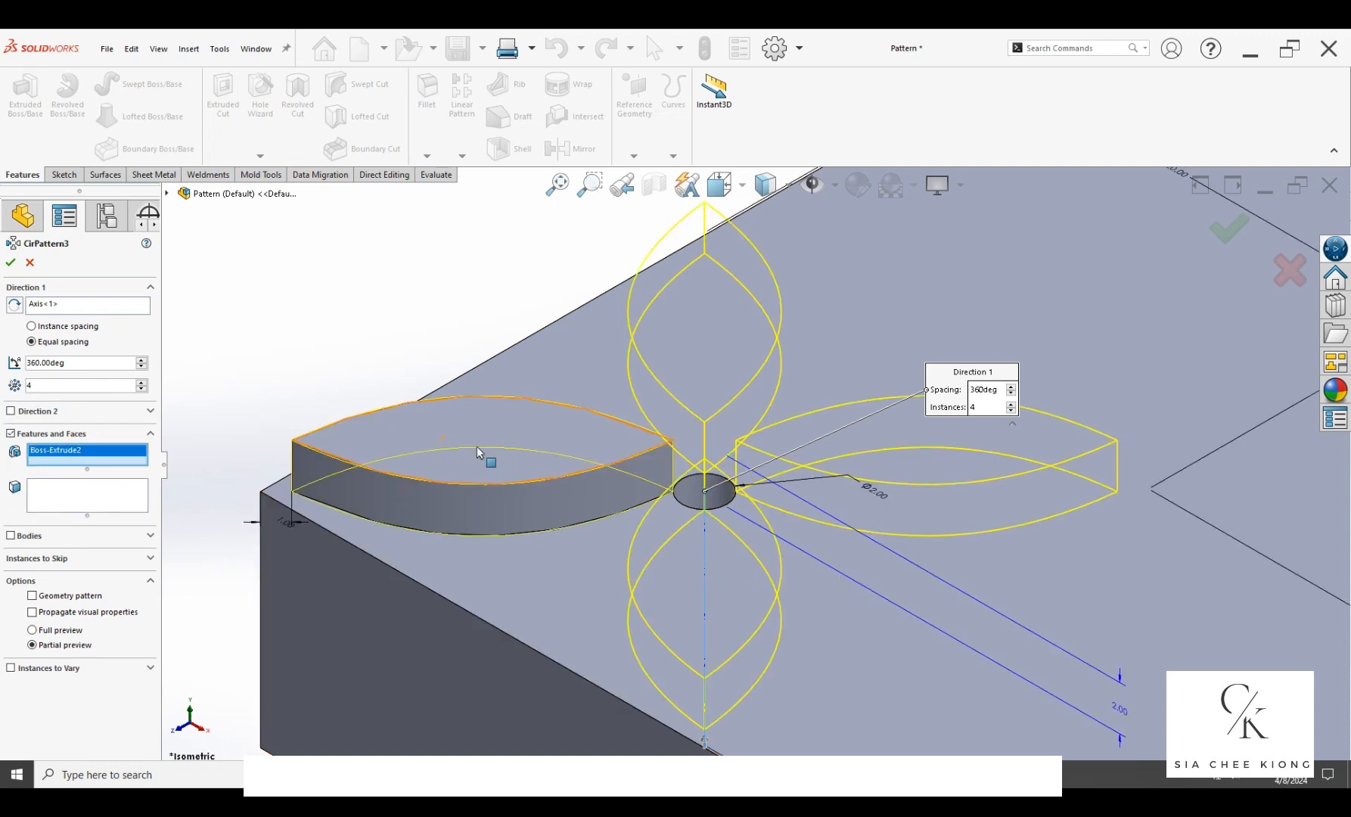
Step: Replace the circular pattern's rotation reference with the cylindrical face of the small hole
click(55, 306)
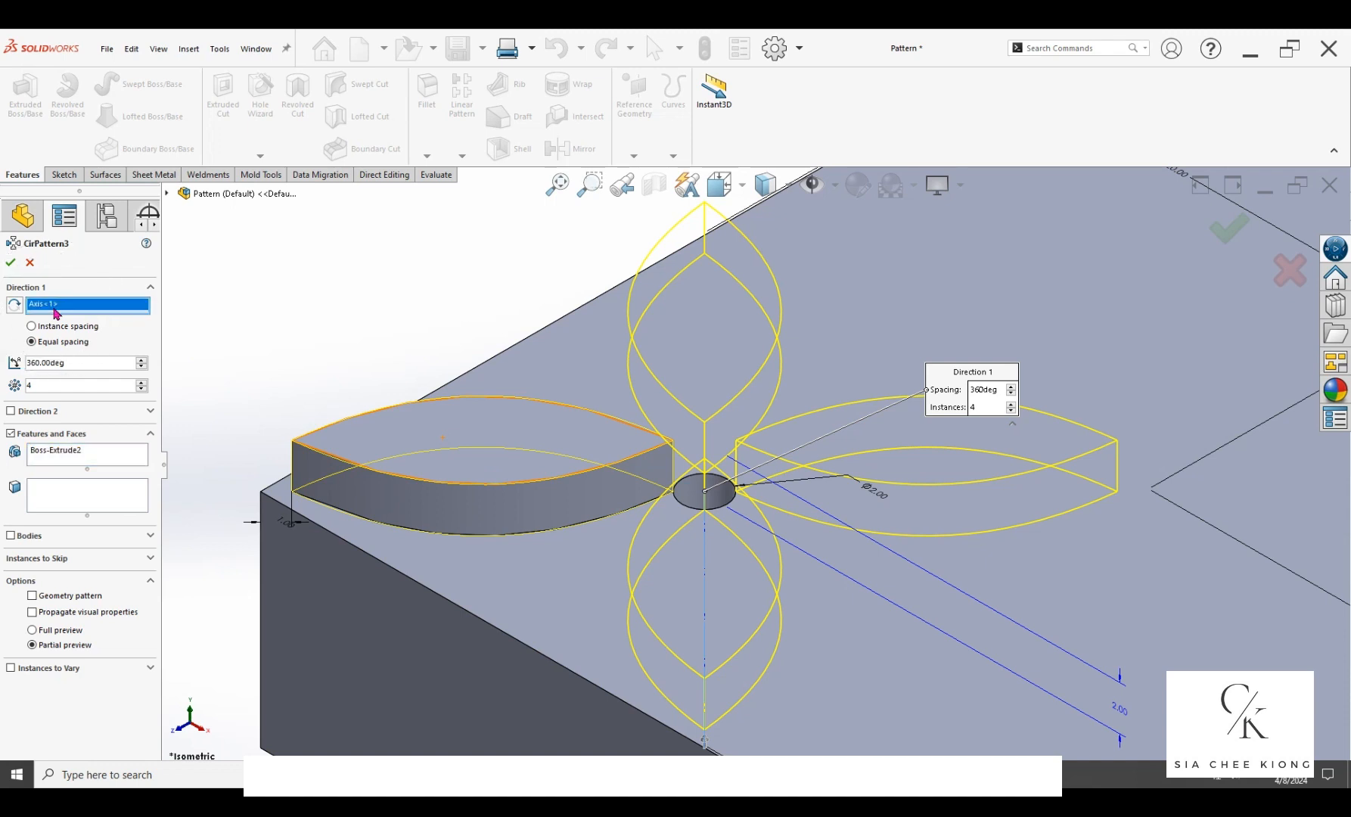
right_click(55, 308)
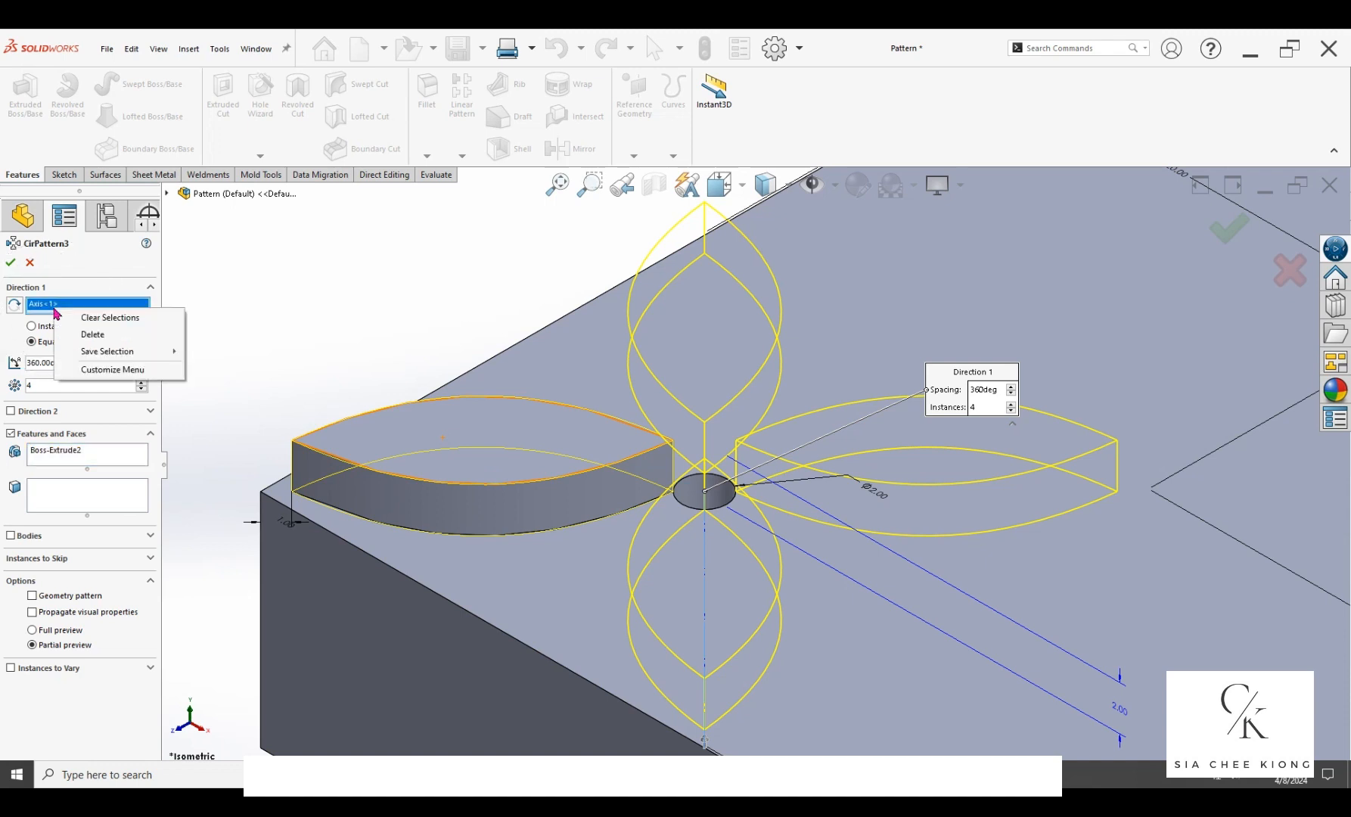
click(89, 334)
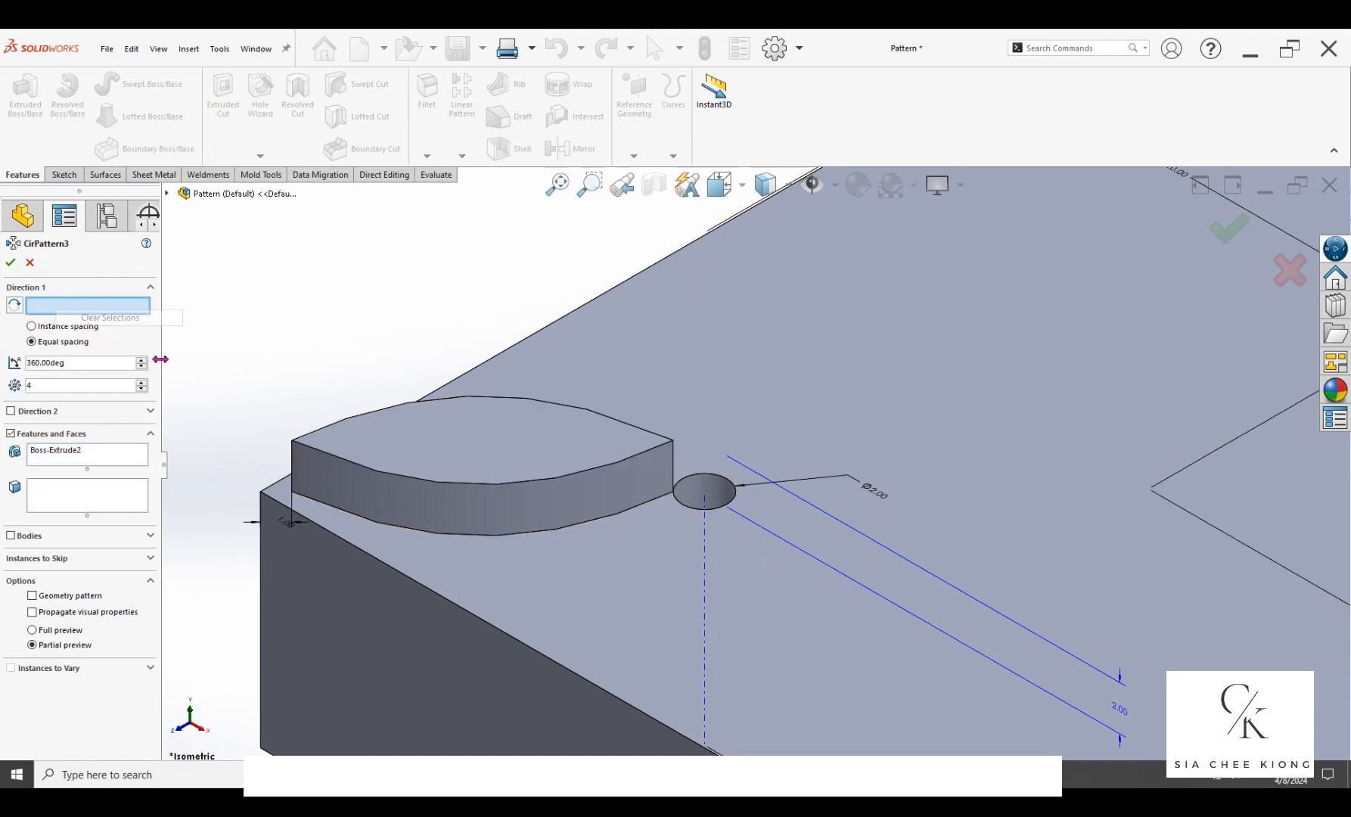
click(694, 481)
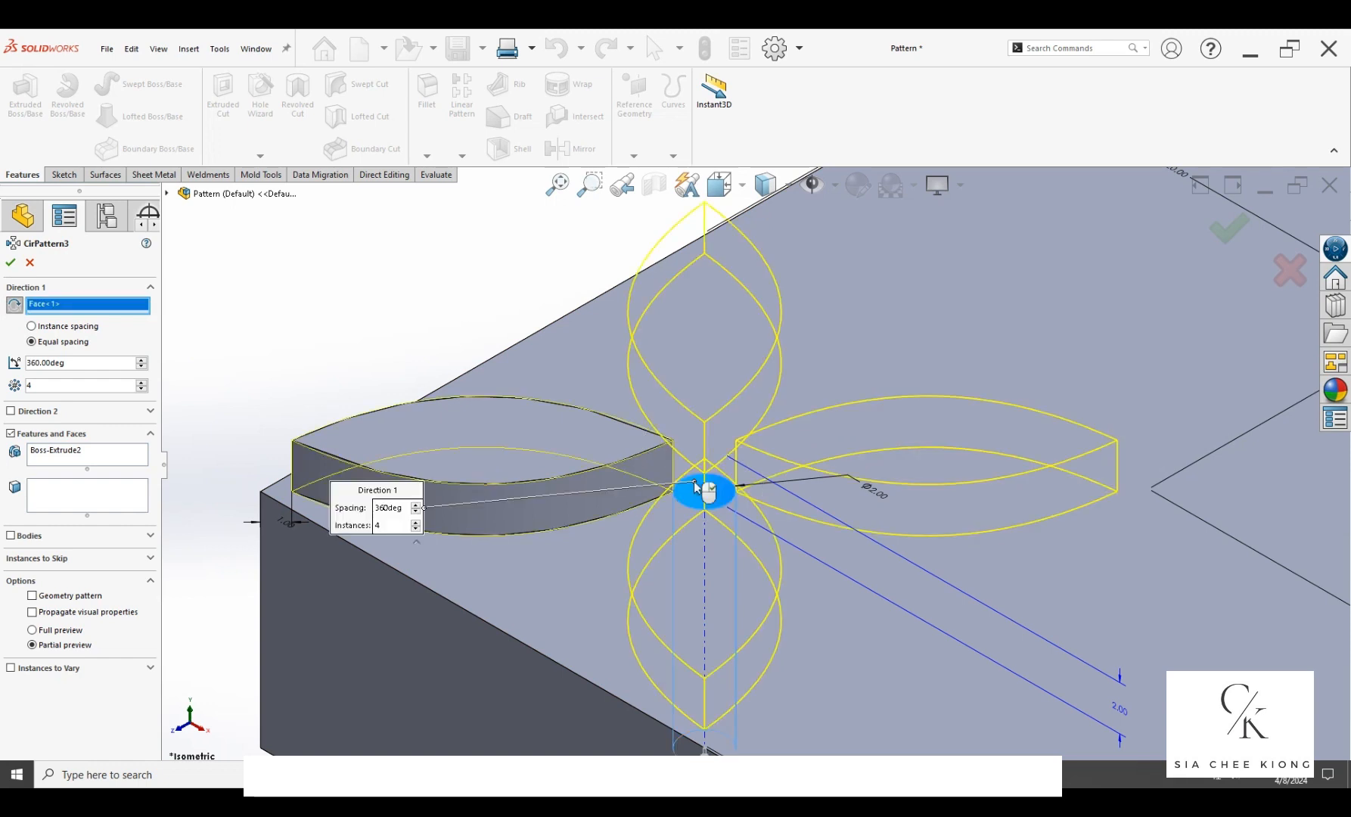
Step: Replace the rotation reference with the small hole's circular edge and accept the circular pattern
right_click(108, 308)
click(133, 335)
click(78, 310)
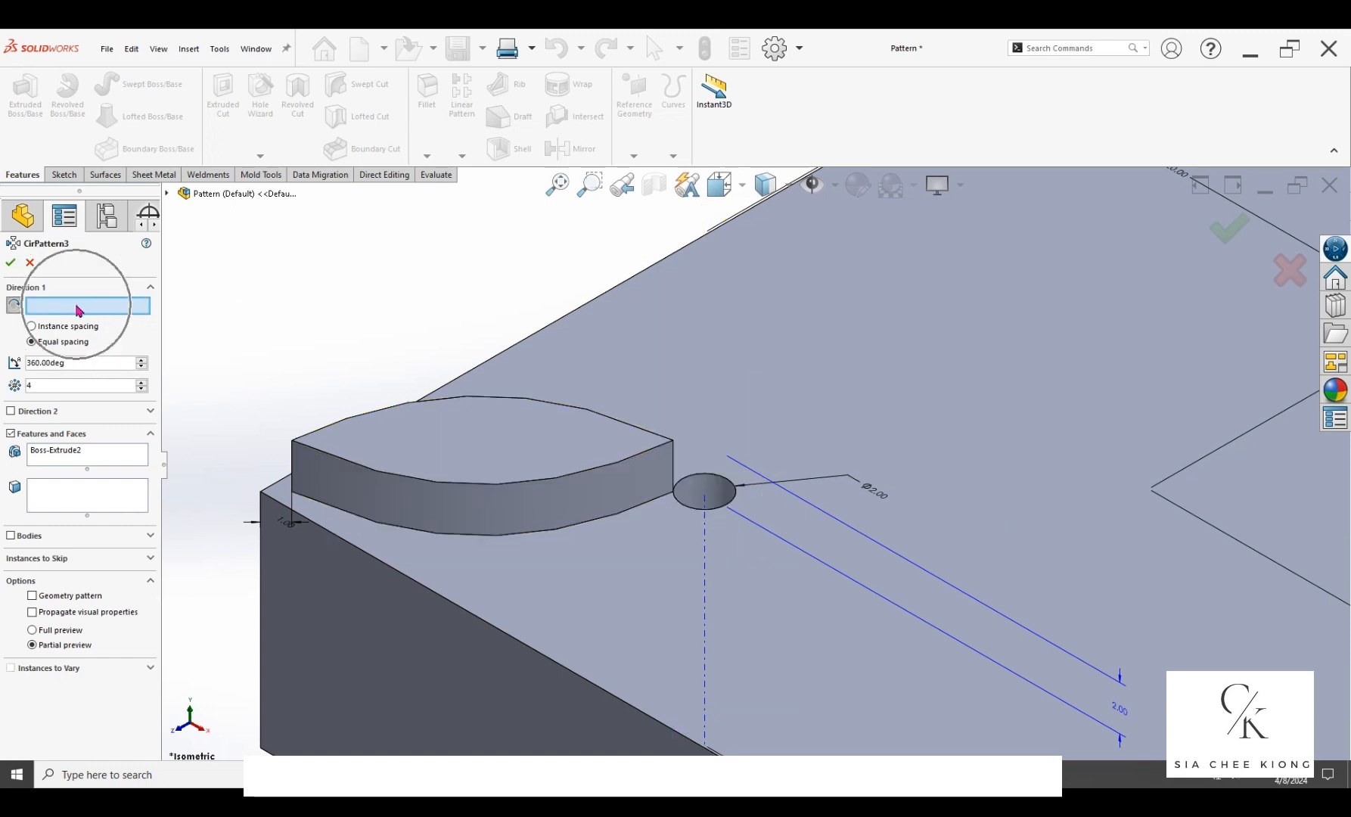
click(697, 478)
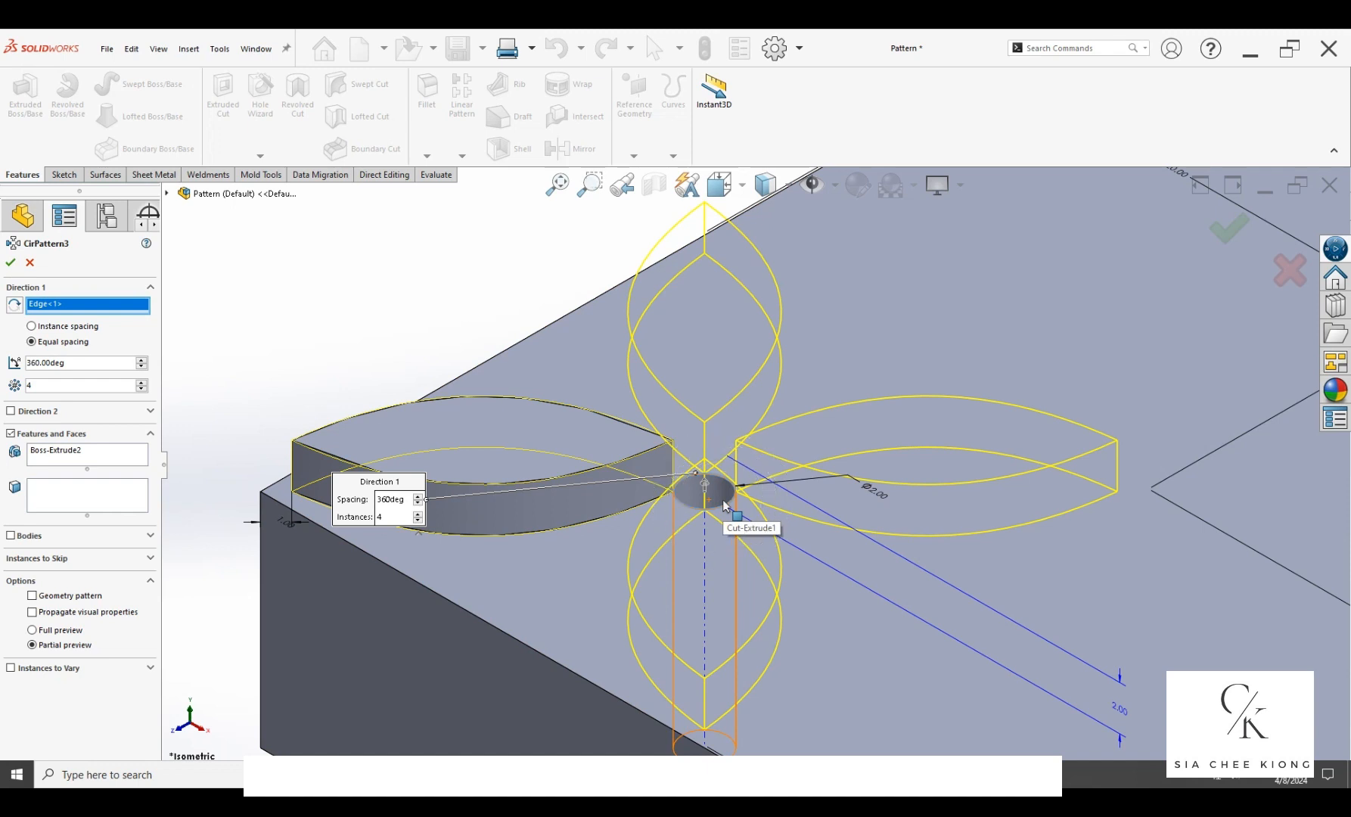
click(10, 262)
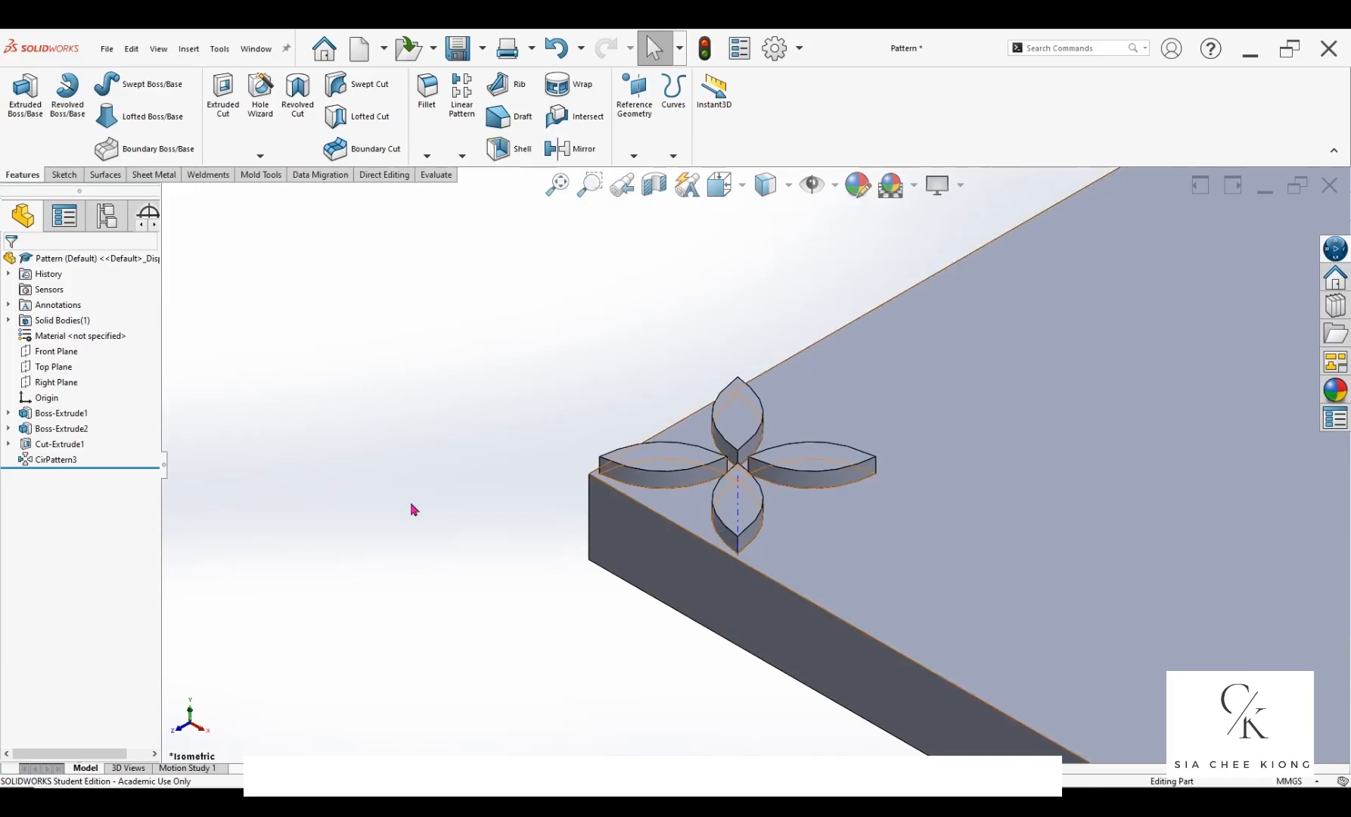
Step: Reopen the circular pattern for editing and set its number of instances to 2
right_click(60, 460)
click(73, 417)
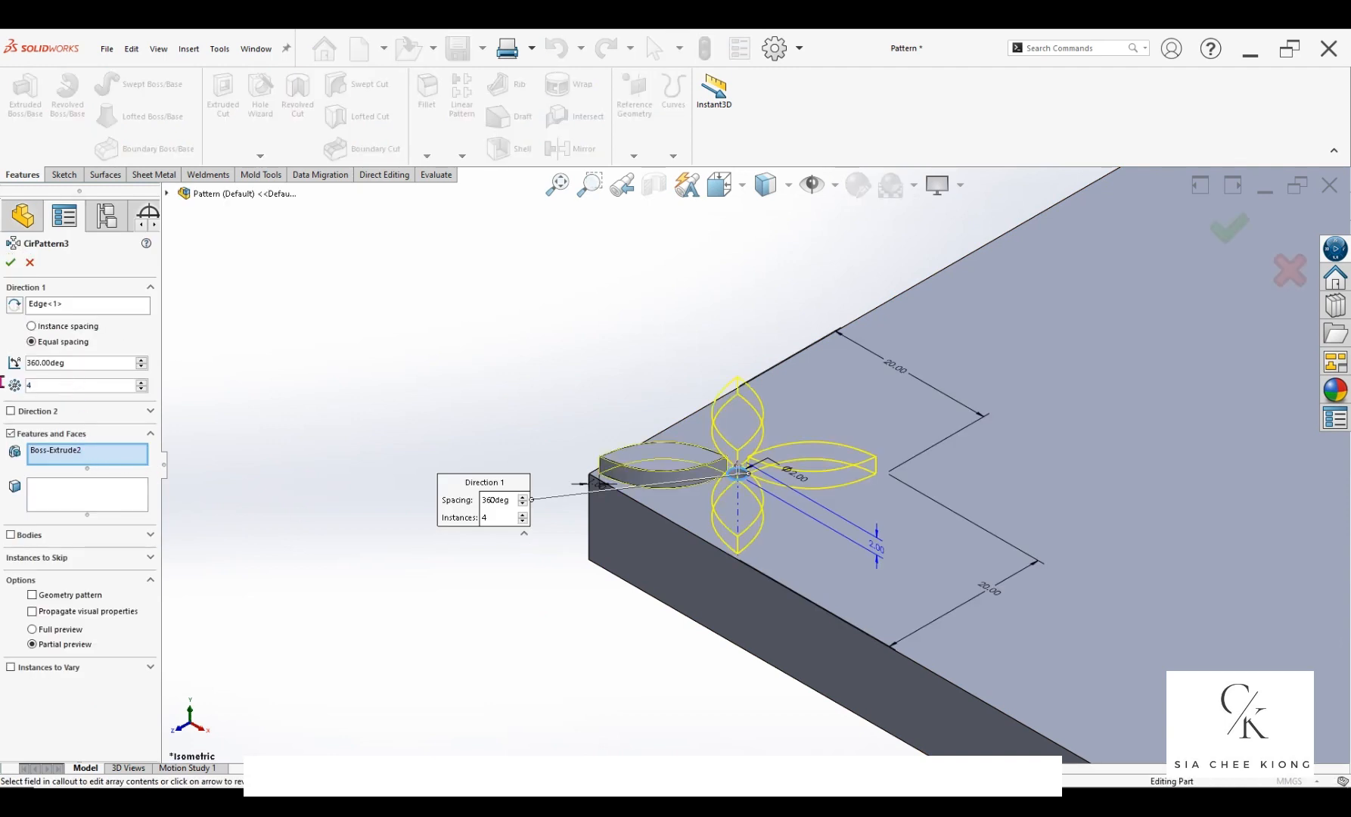
text(2)
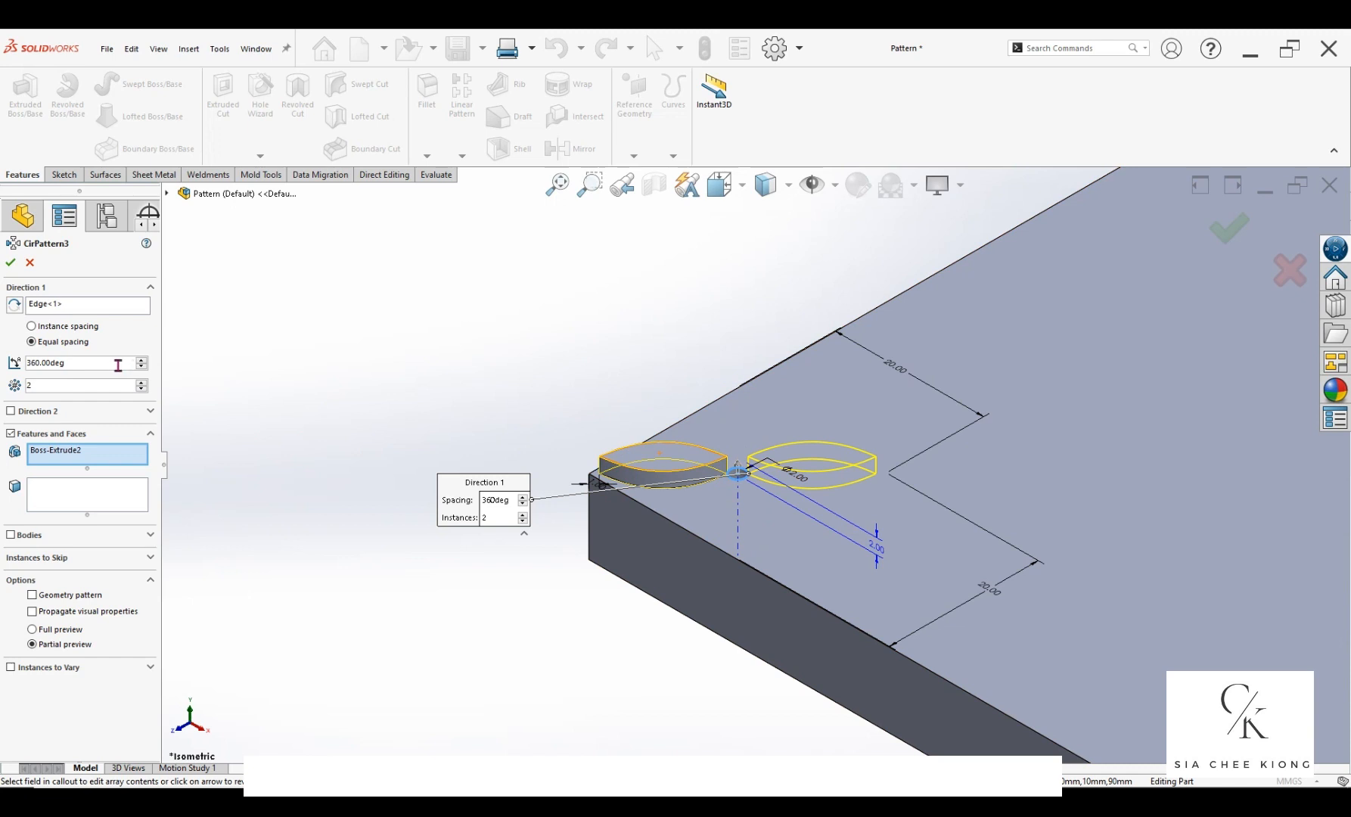
Step: Set the circular pattern's total angle to 270 degrees and step it up to 281 degrees
drag(118, 365, 2, 356)
text(270)
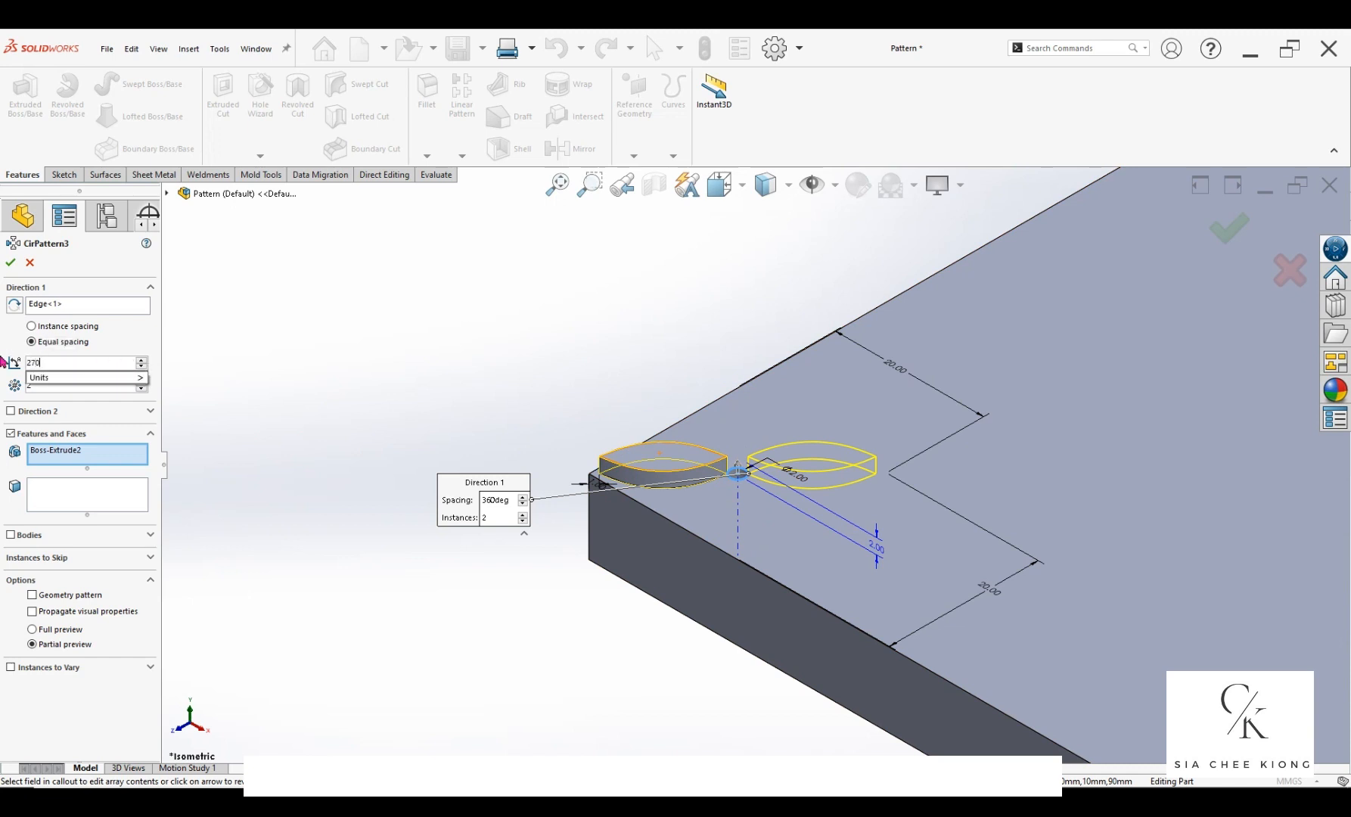
key(Return)
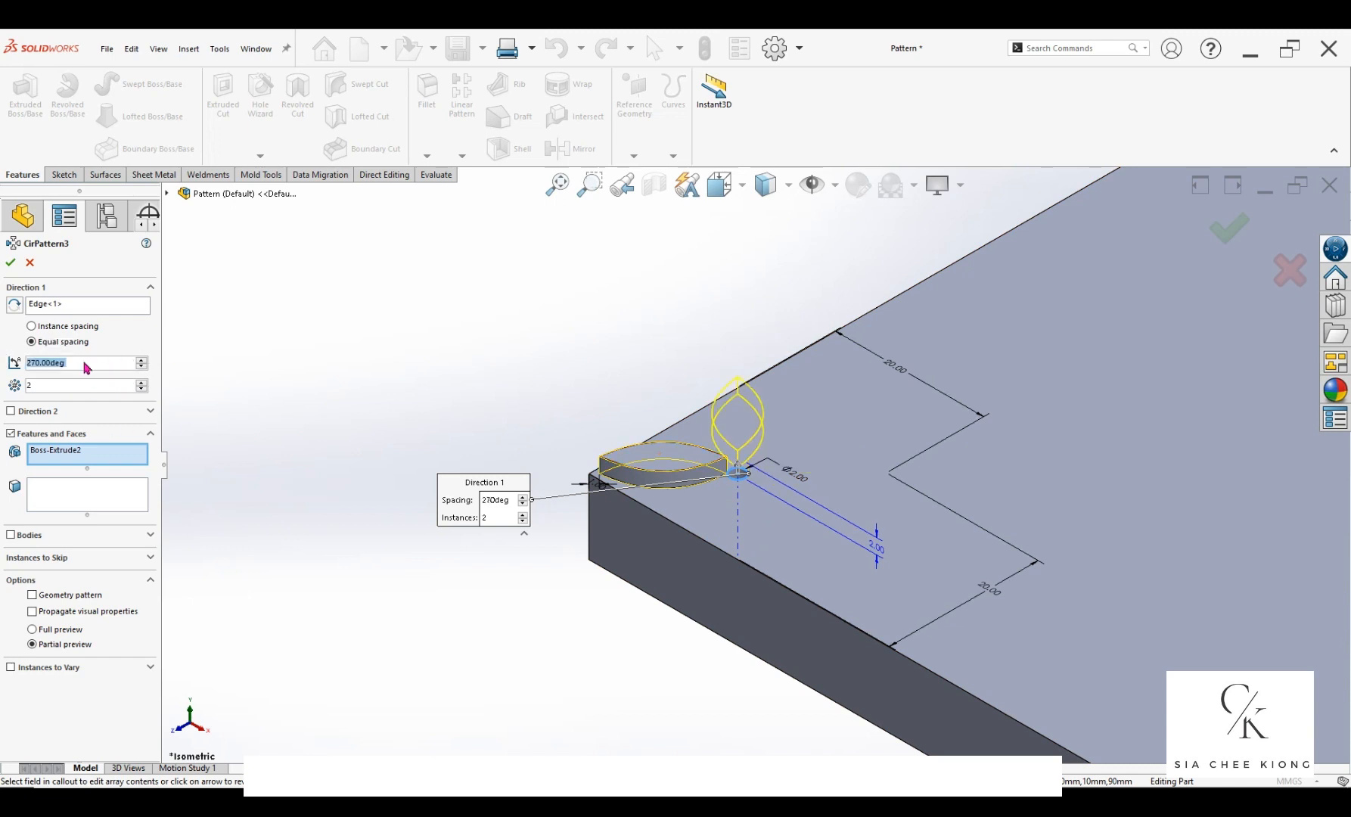
click(141, 362)
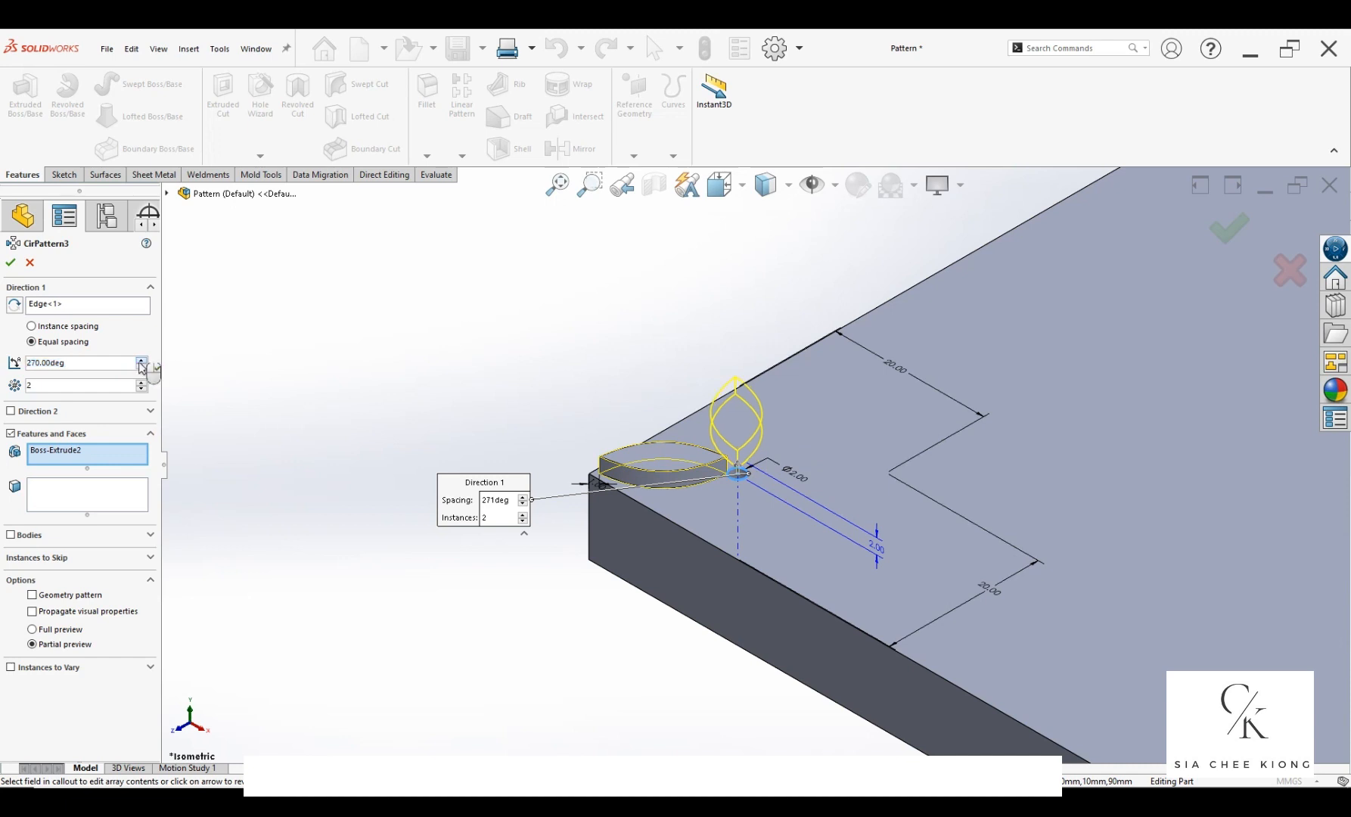
click(141, 362)
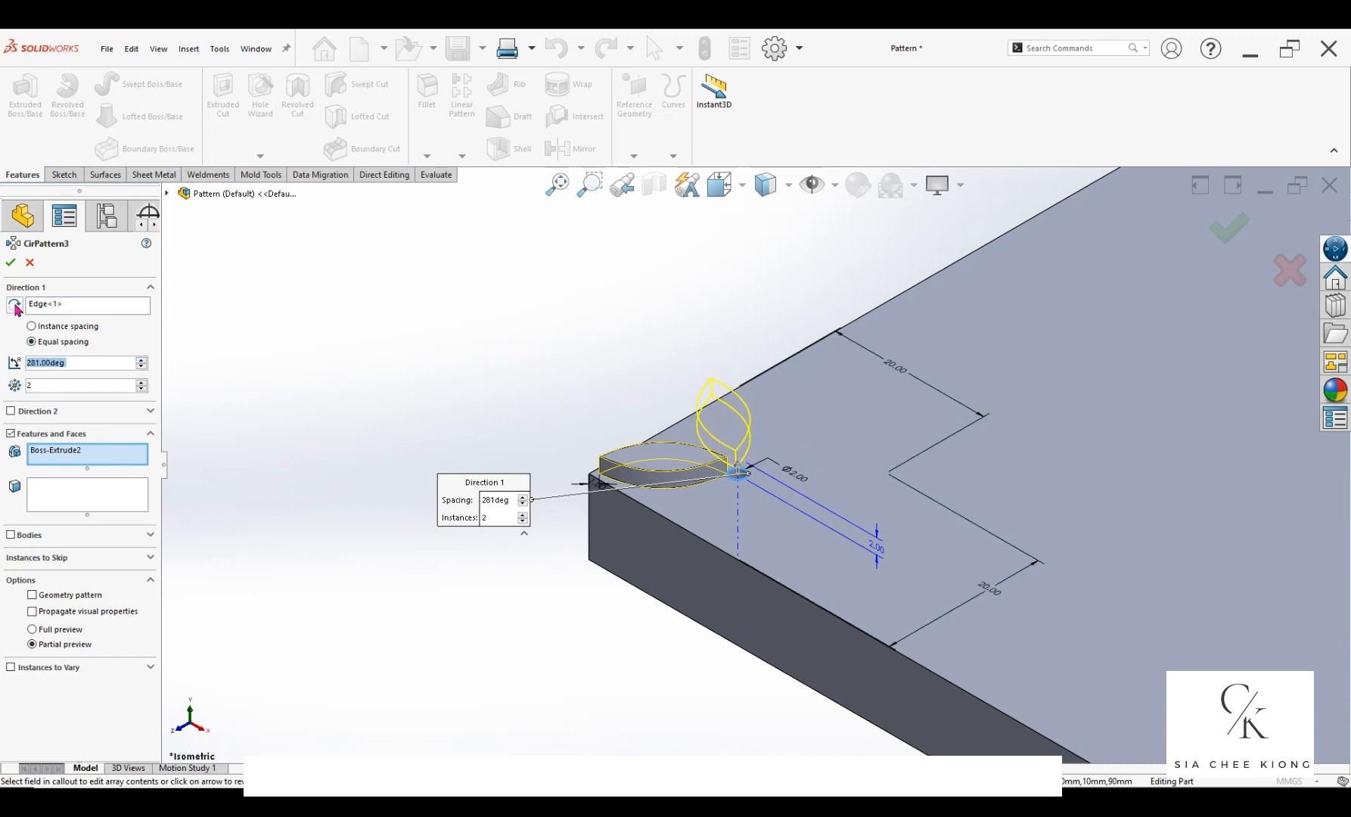
Step: Reverse the circular pattern's rotation direction and adjust its total angle
click(15, 306)
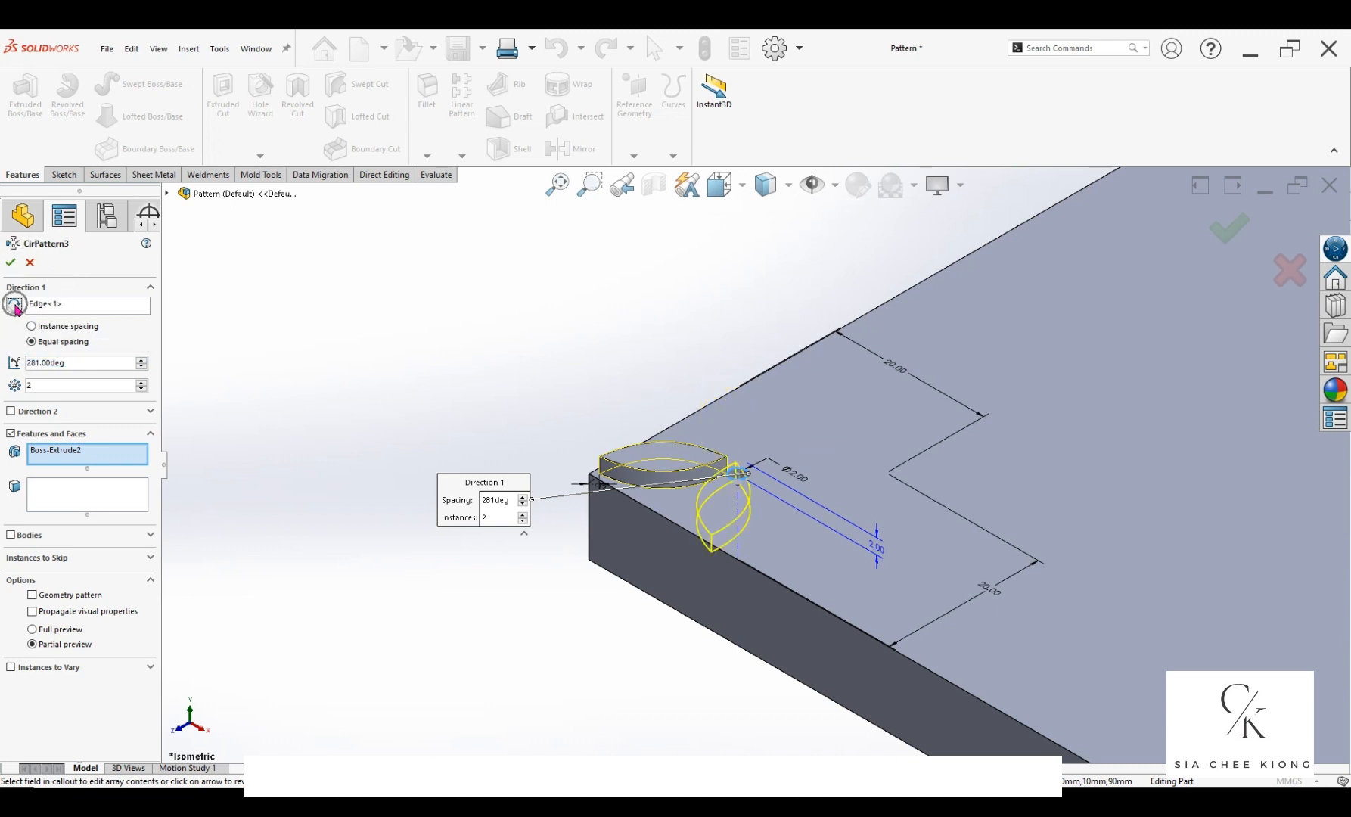
click(141, 363)
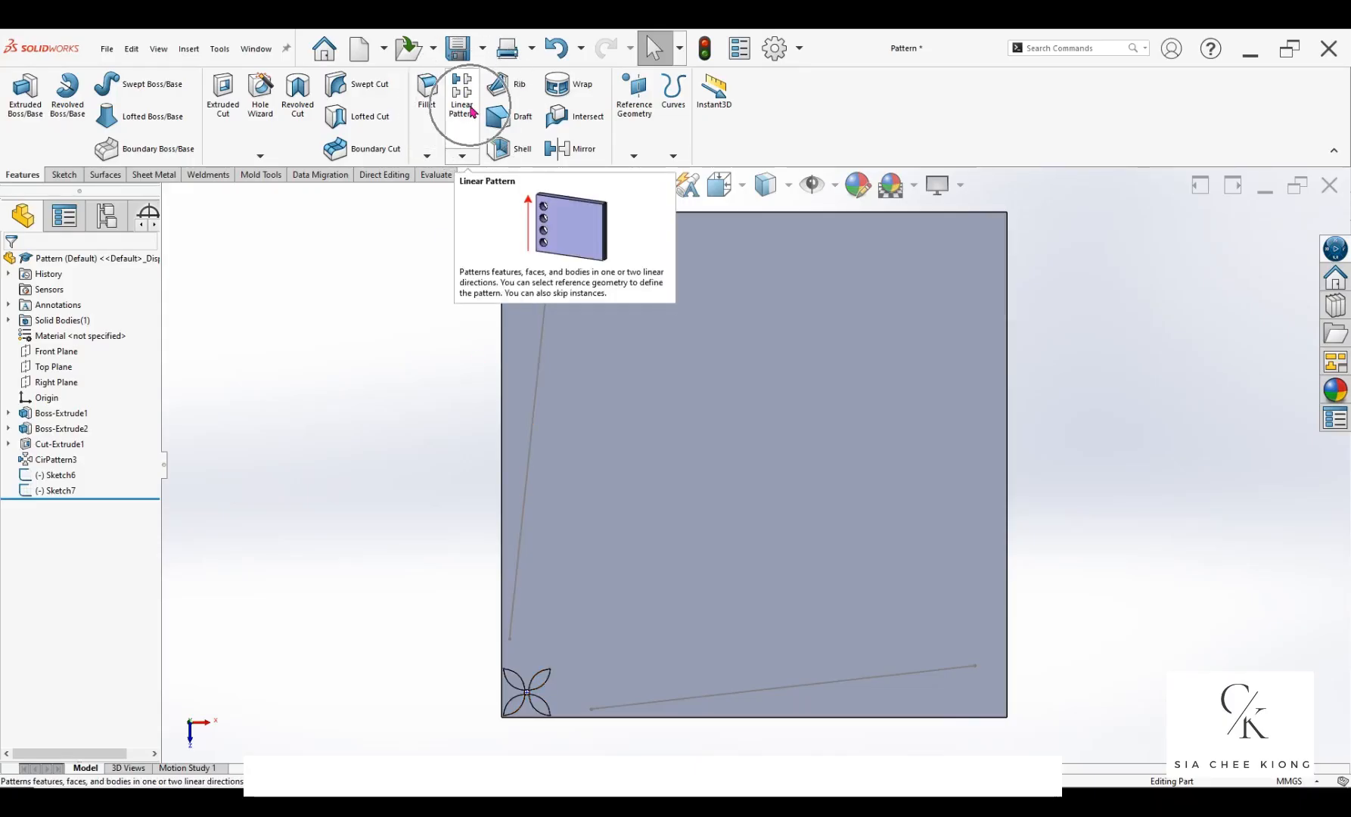
Step: Start a linear pattern and, after trying the plate's lower edge, use the lower sloped sketch line as the first direction
click(461, 99)
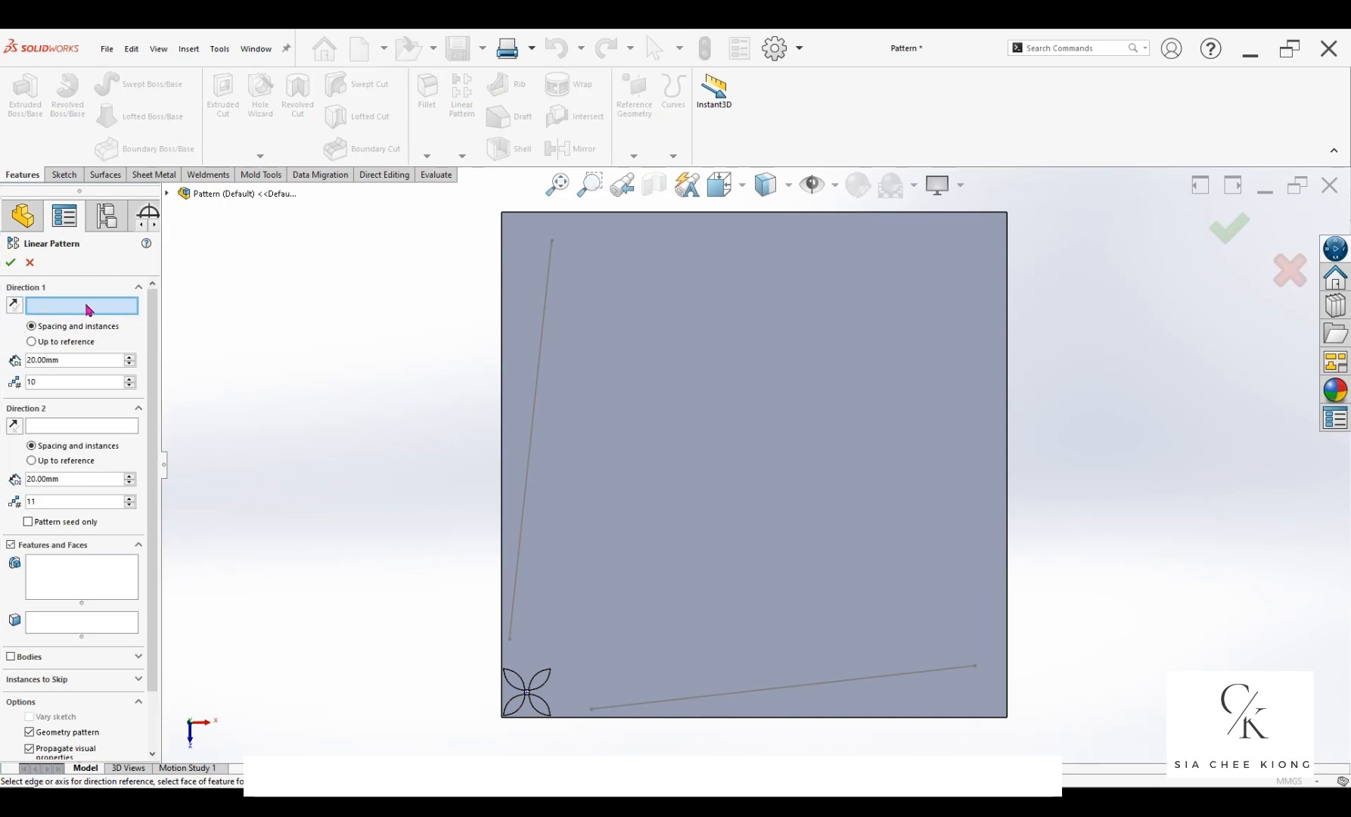
click(637, 718)
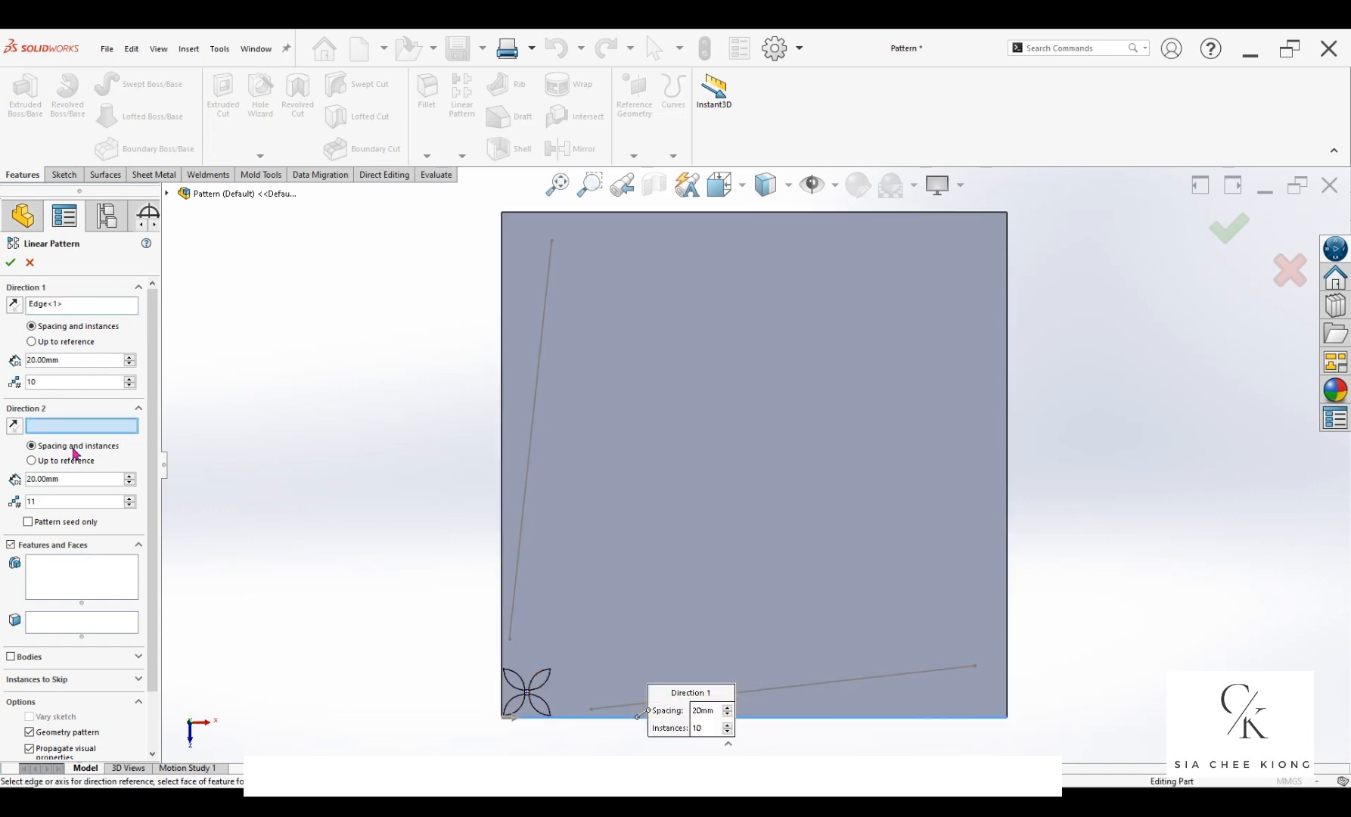
click(60, 310)
right_click(63, 310)
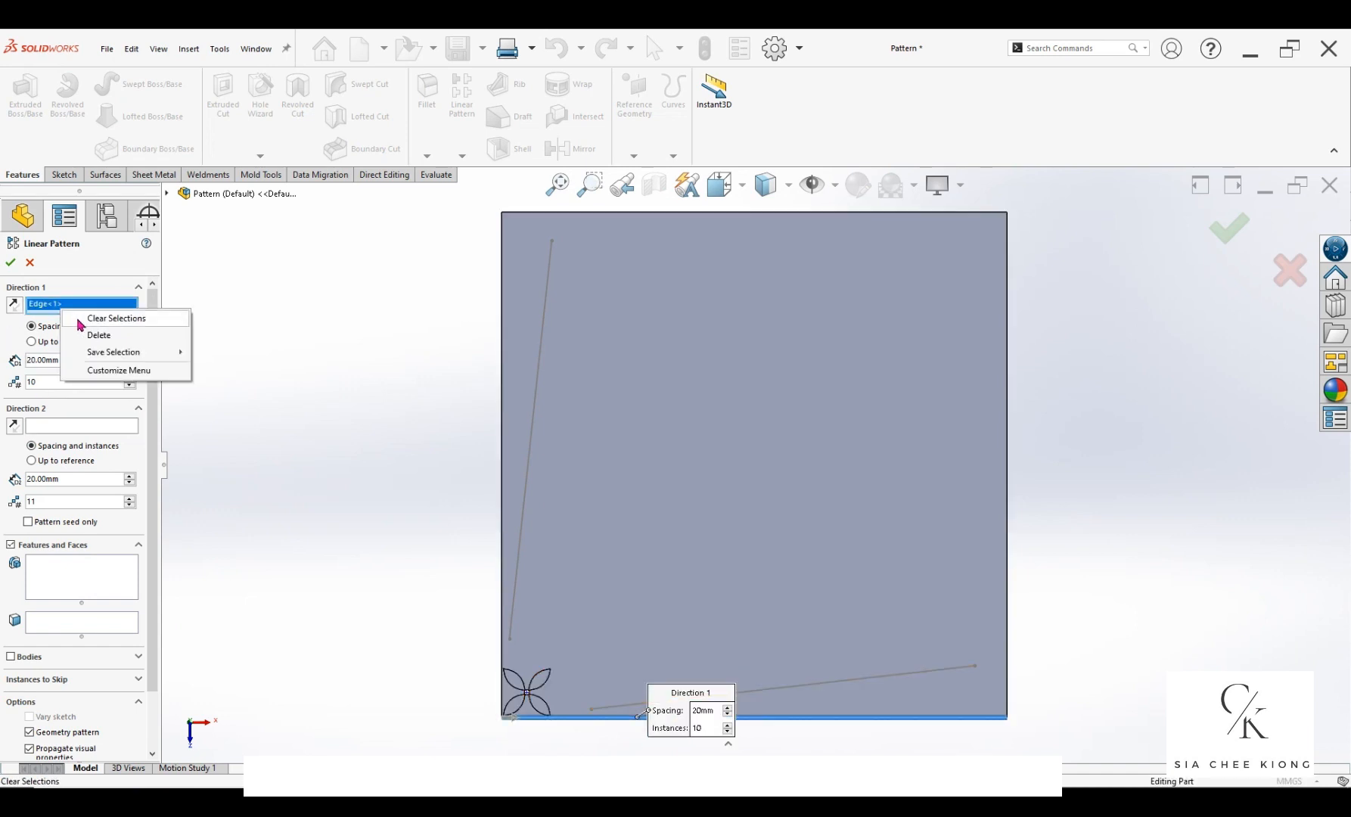
click(106, 318)
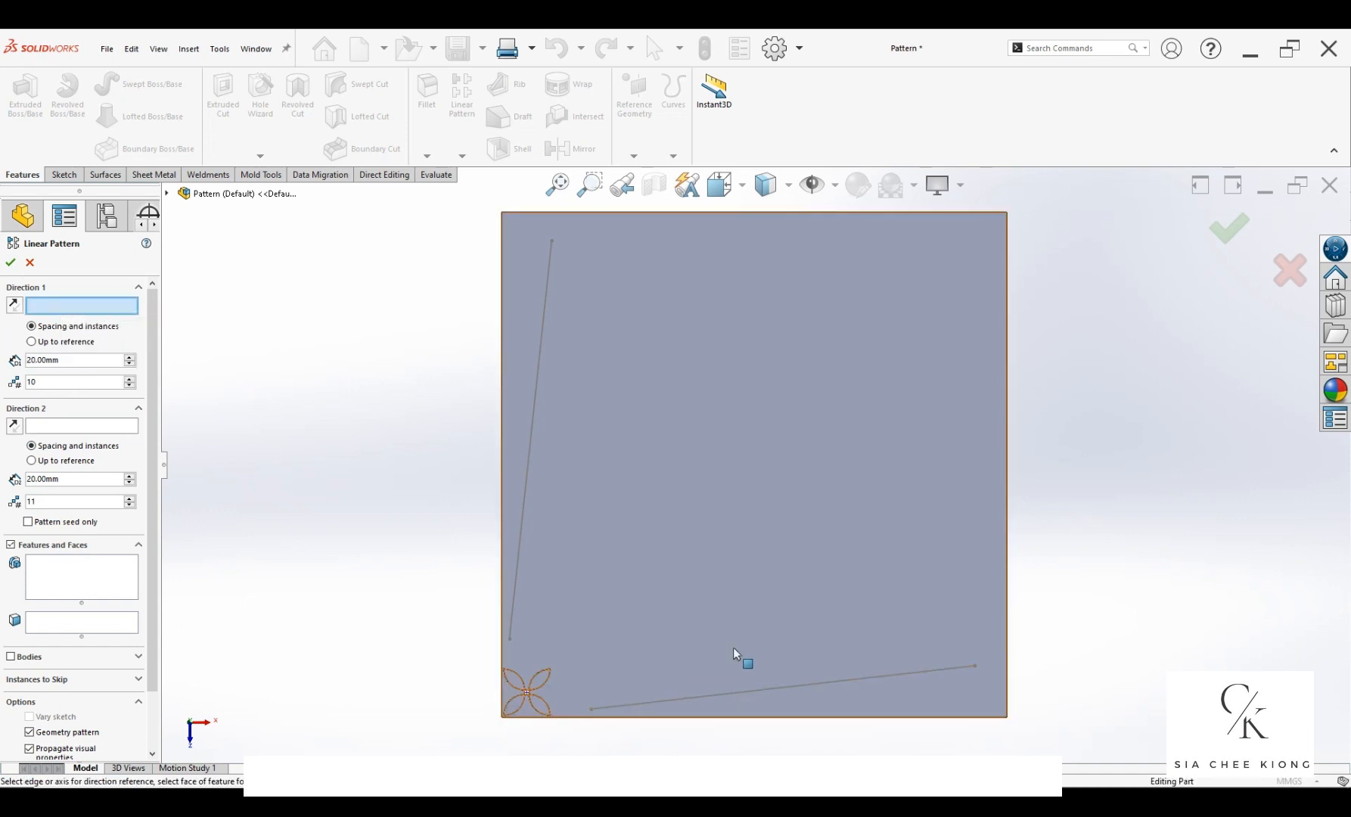
click(775, 692)
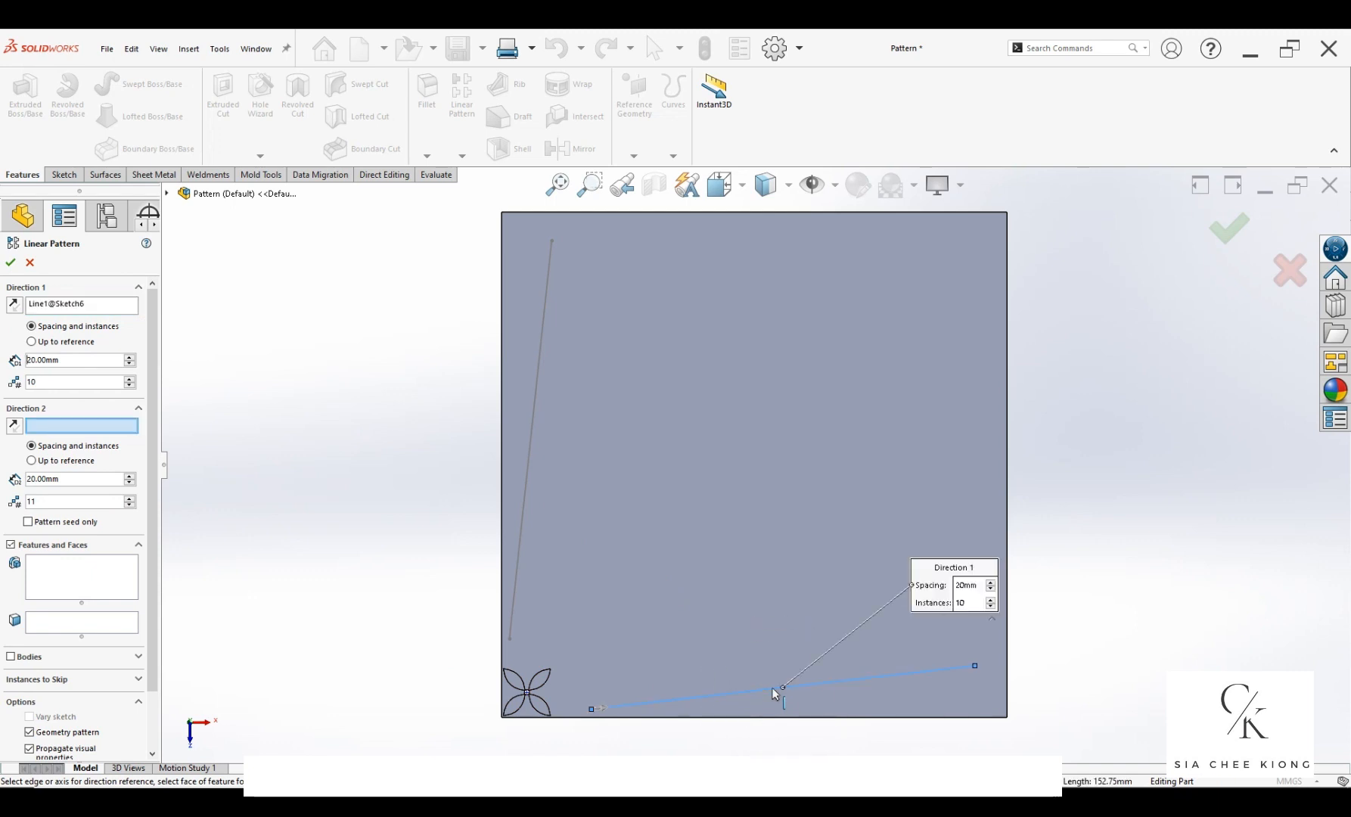
Step: Add the leaf-shaped boss and its circular pattern as the features to repeat in the linear pattern
click(54, 567)
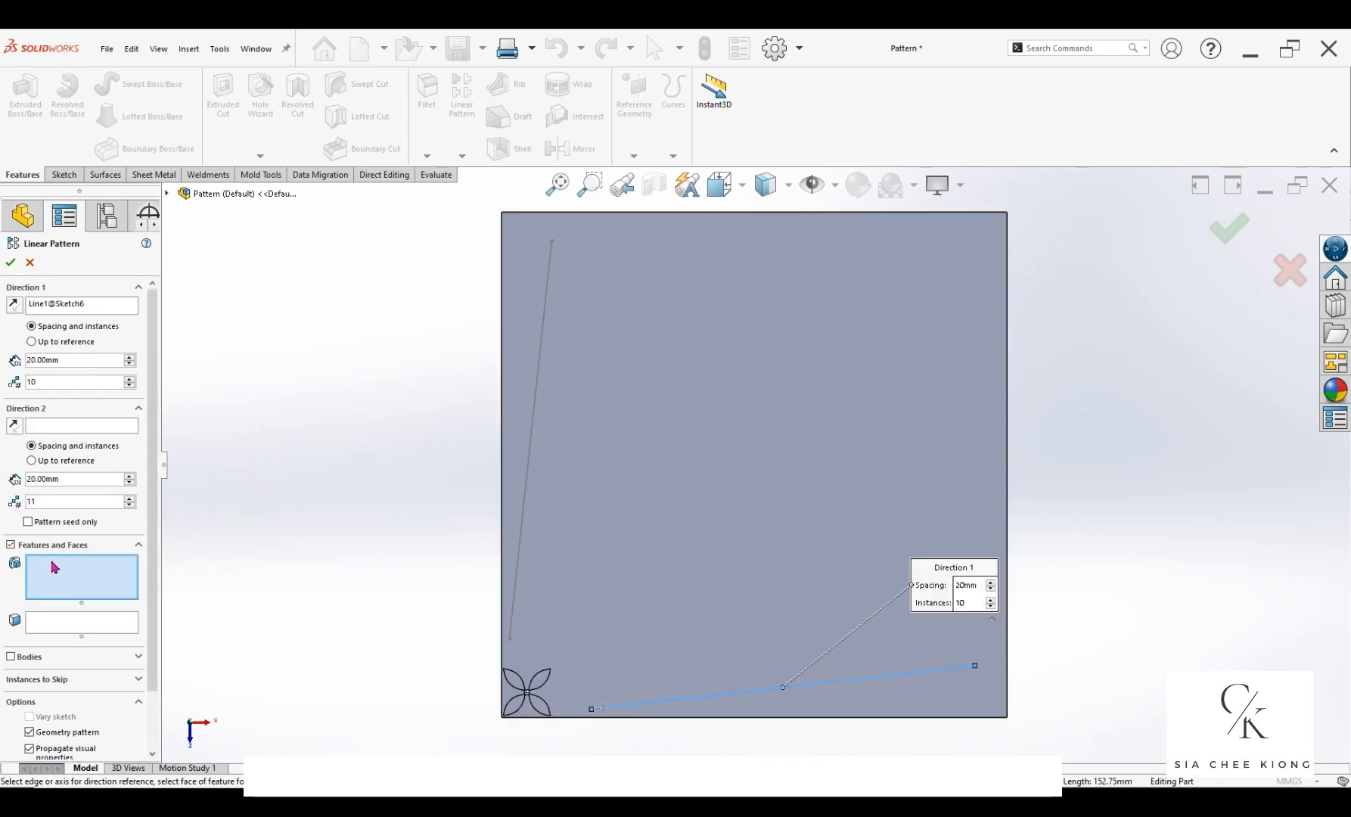
click(514, 711)
click(545, 705)
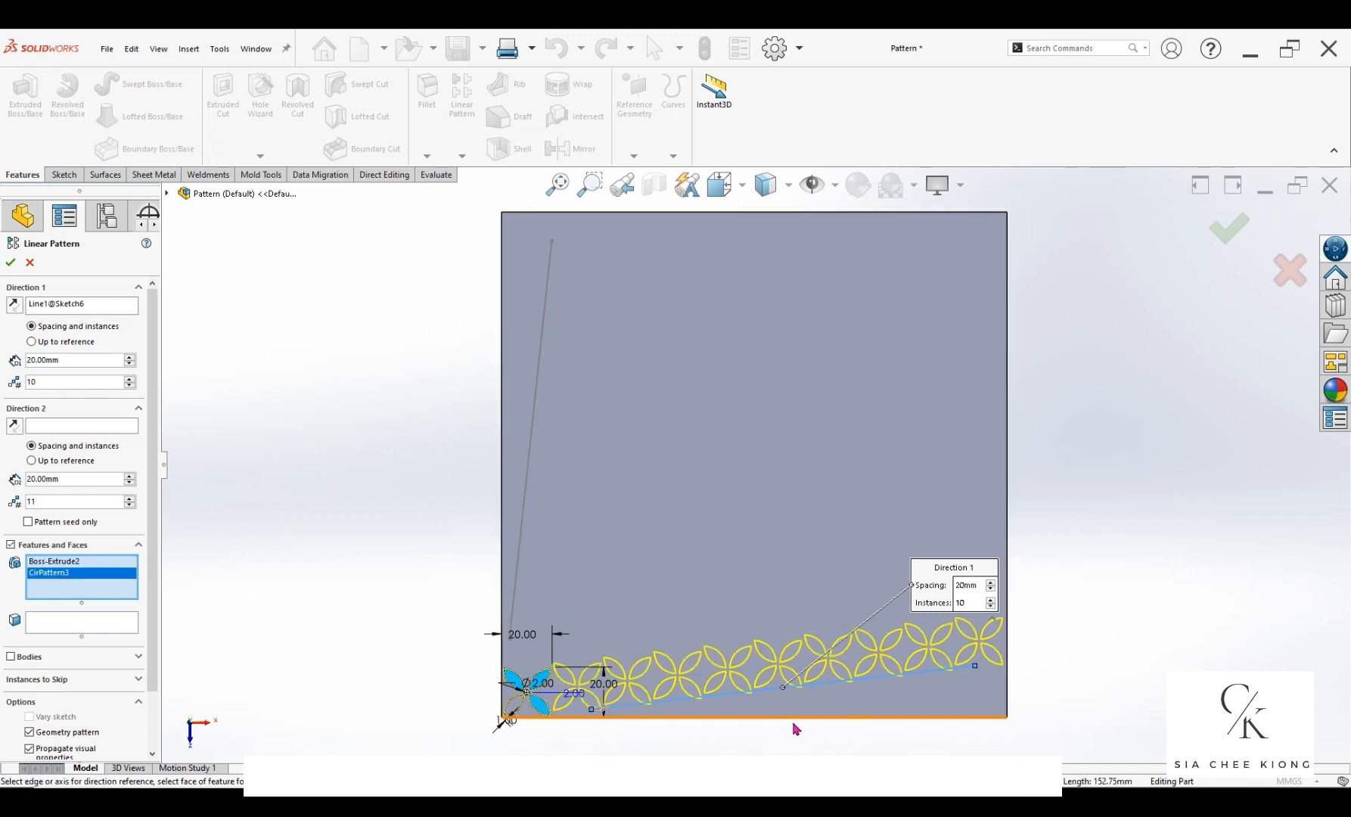
key(ctrl)
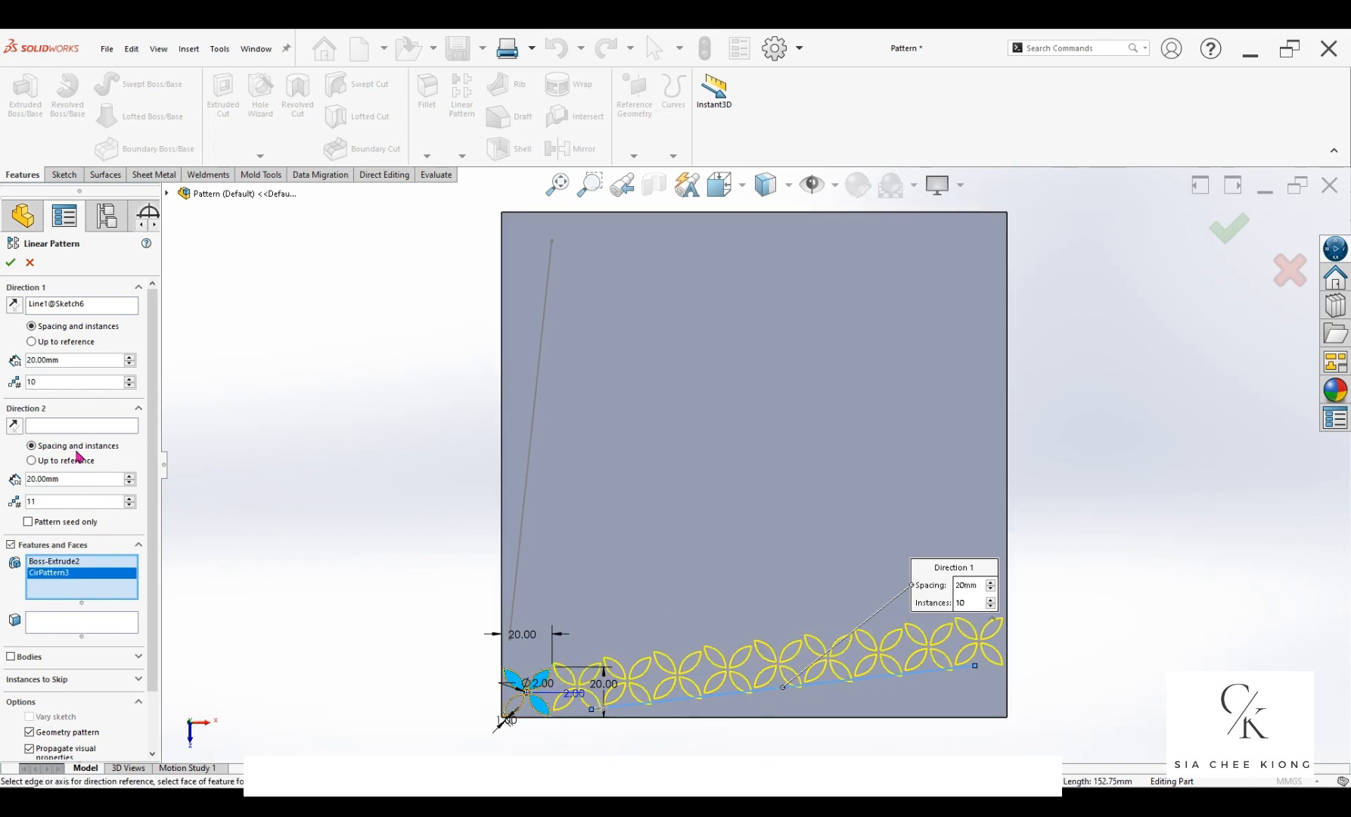
Step: Use the steep sketch line near the plate's left edge as the second direction and set both directions to 9 instances
click(79, 426)
key(ctrl)
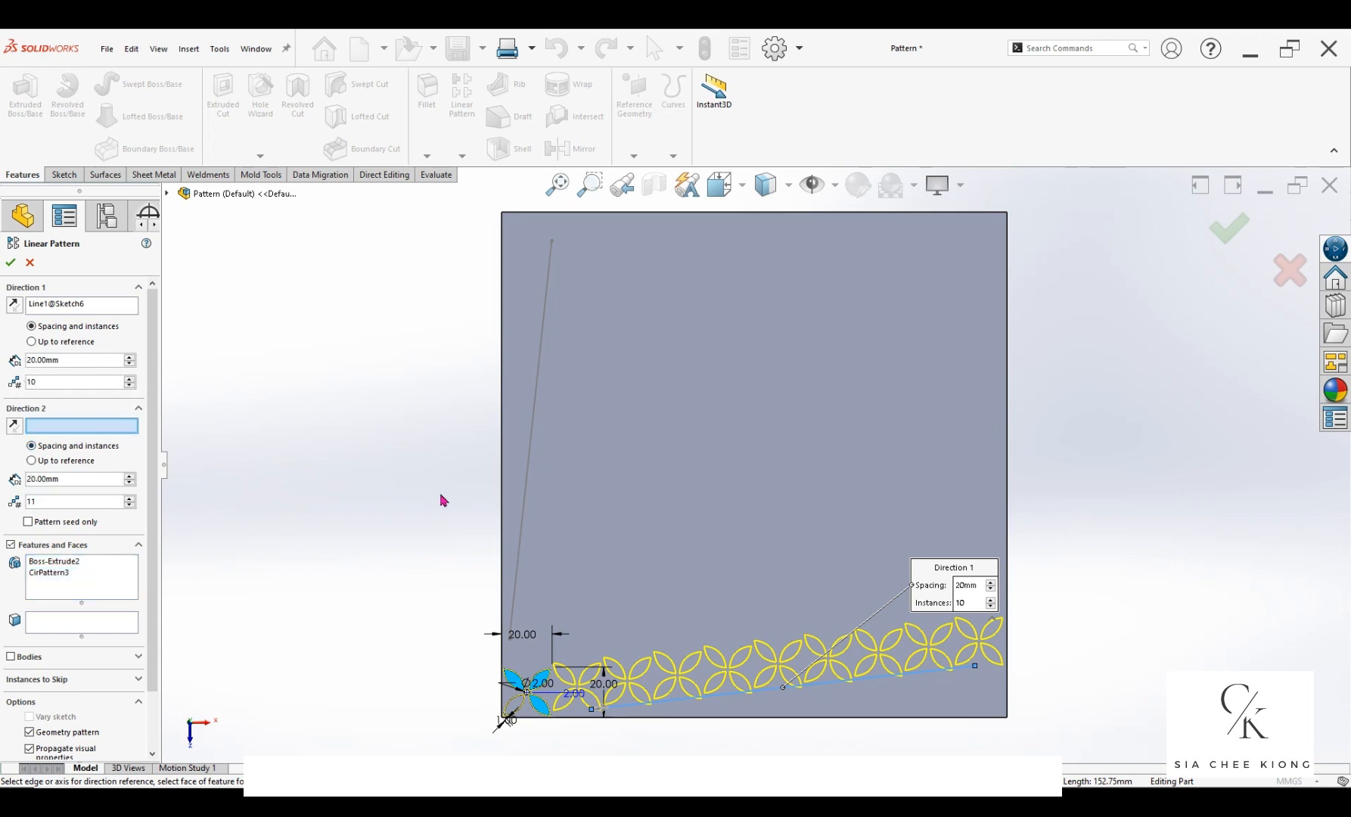
click(524, 505)
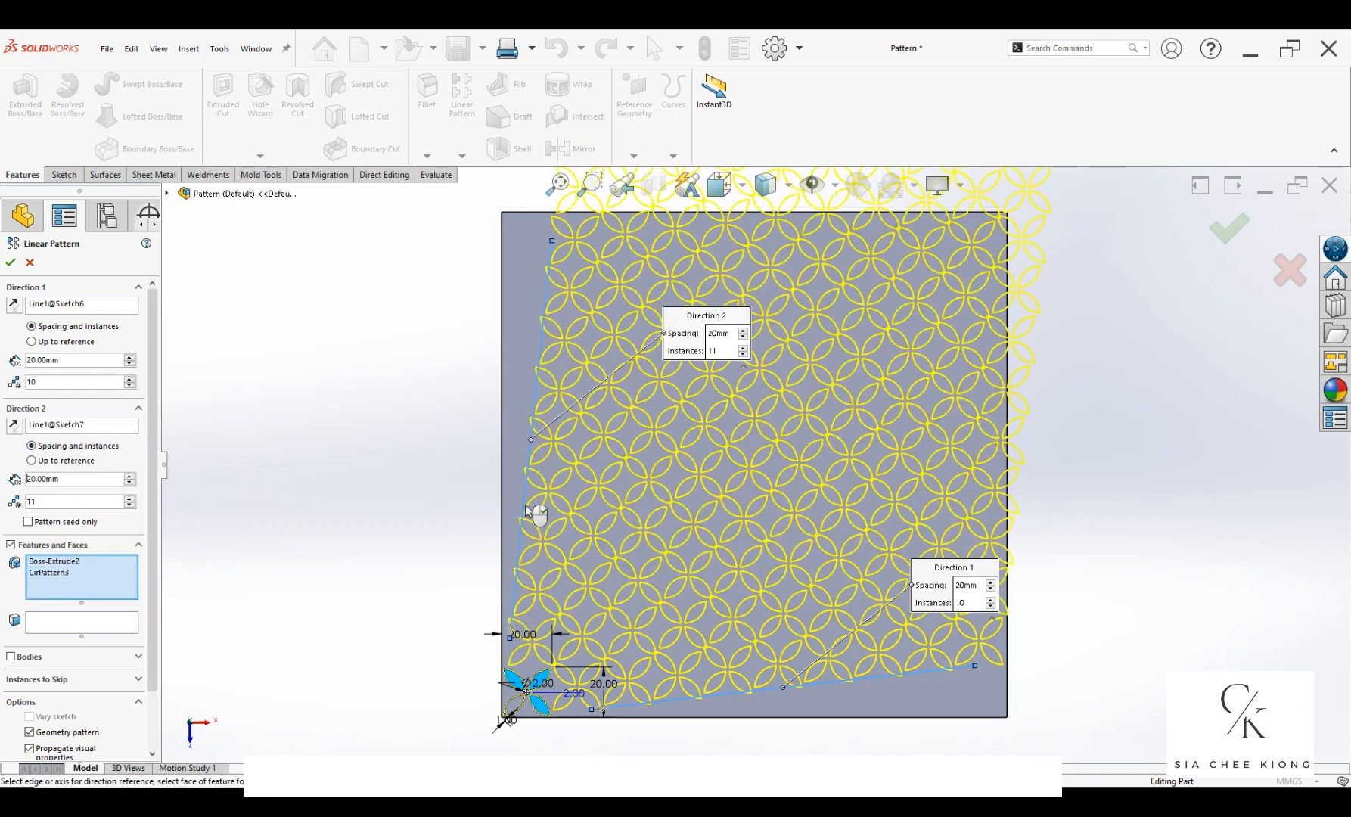
click(131, 505)
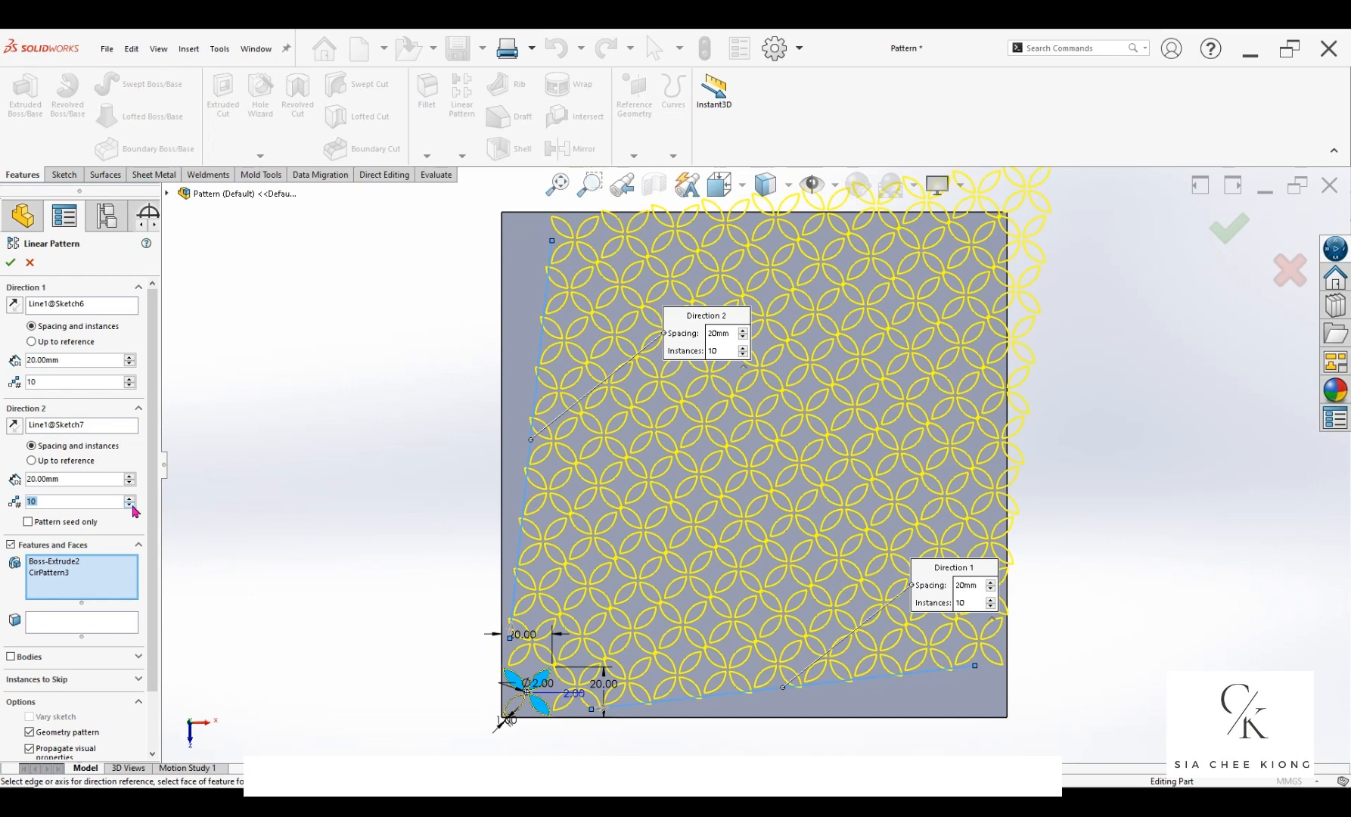
click(131, 505)
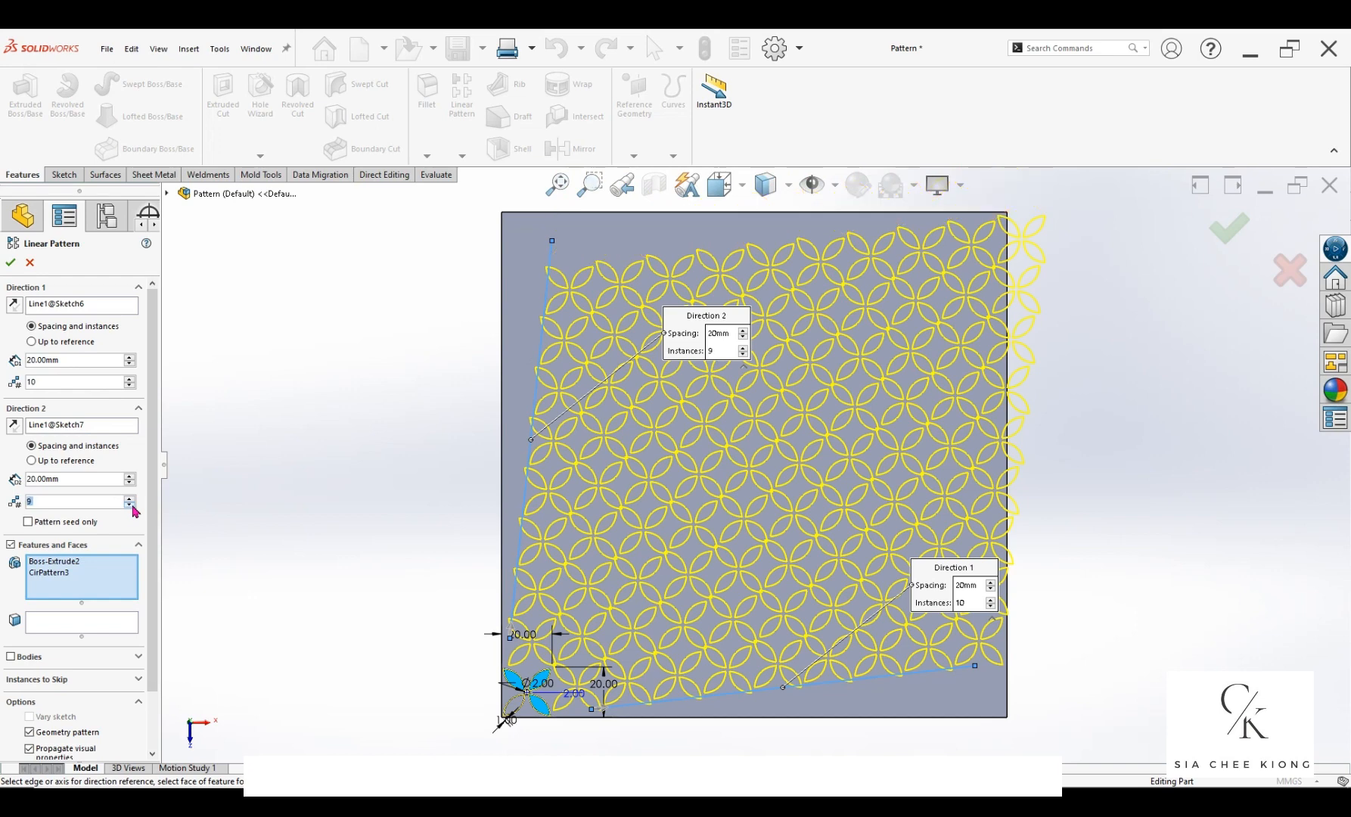
click(132, 386)
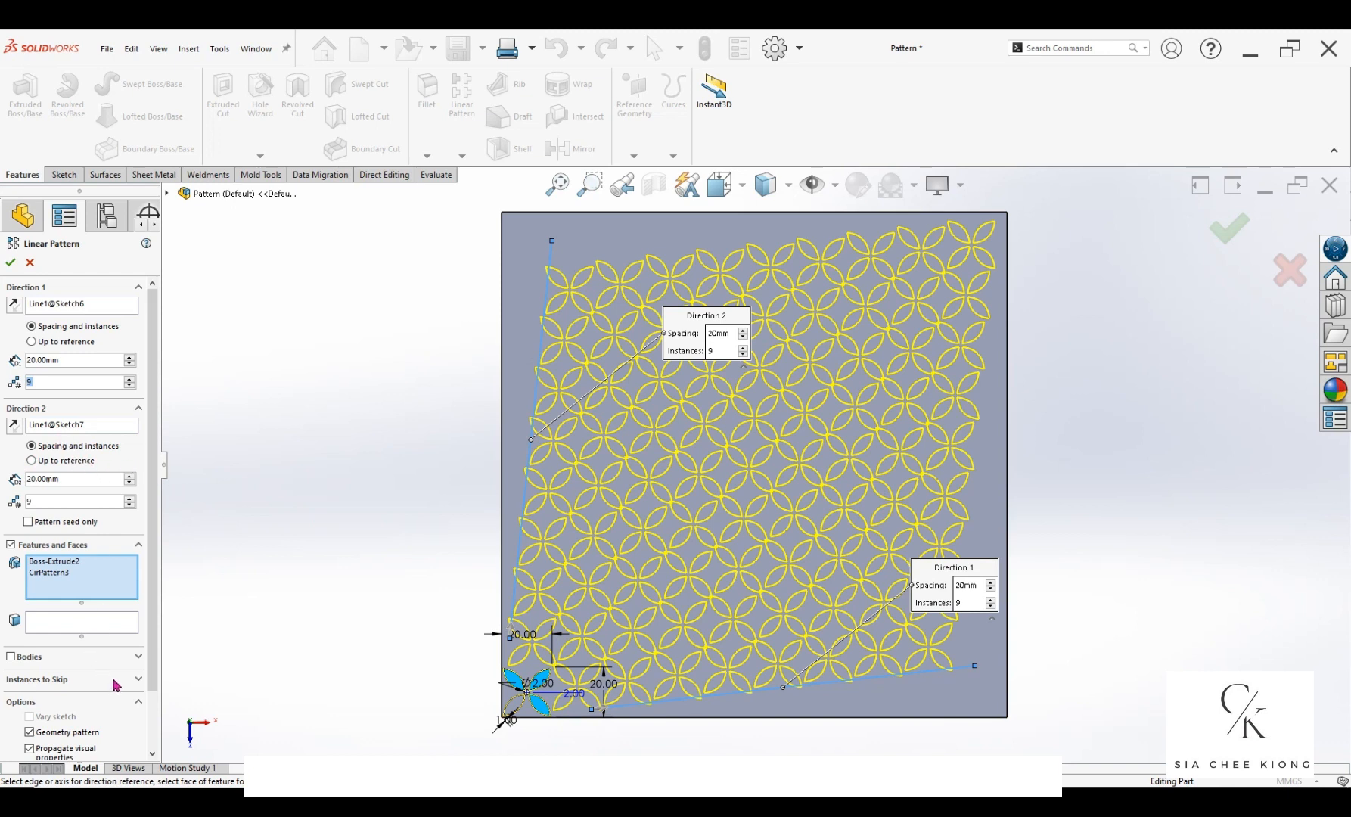
Step: Replace the linear pattern's second direction reference with the plate's left edge and accept the pattern
click(78, 425)
right_click(84, 433)
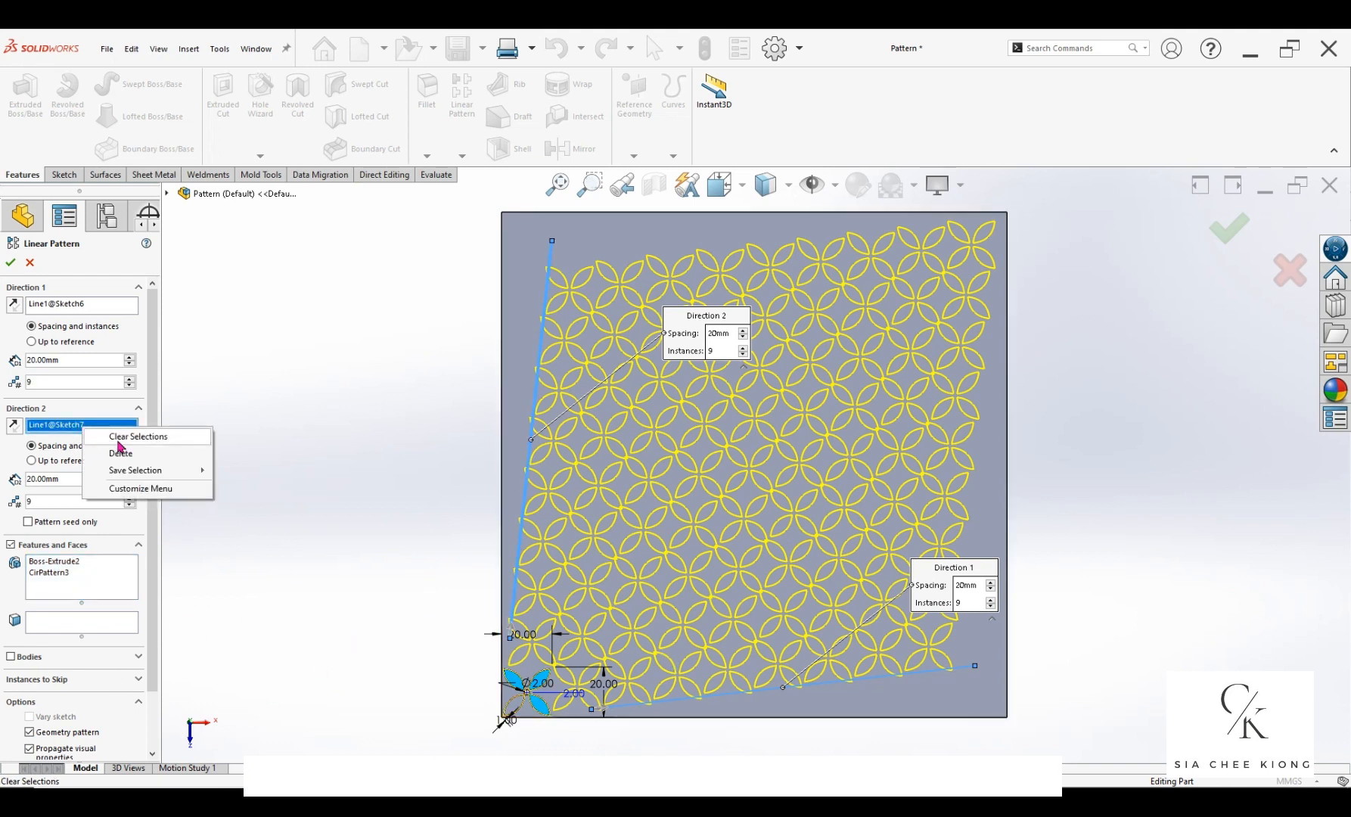
click(118, 439)
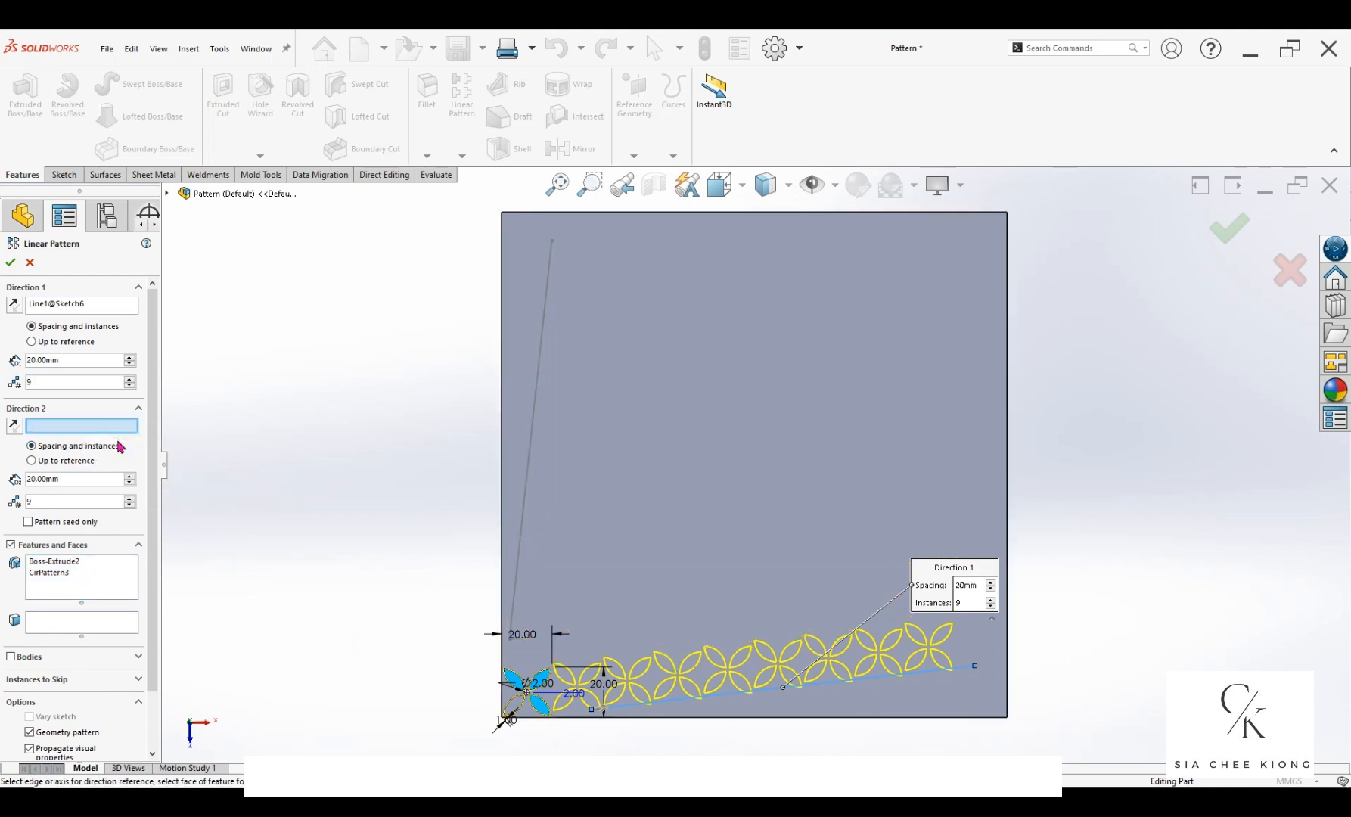
click(500, 557)
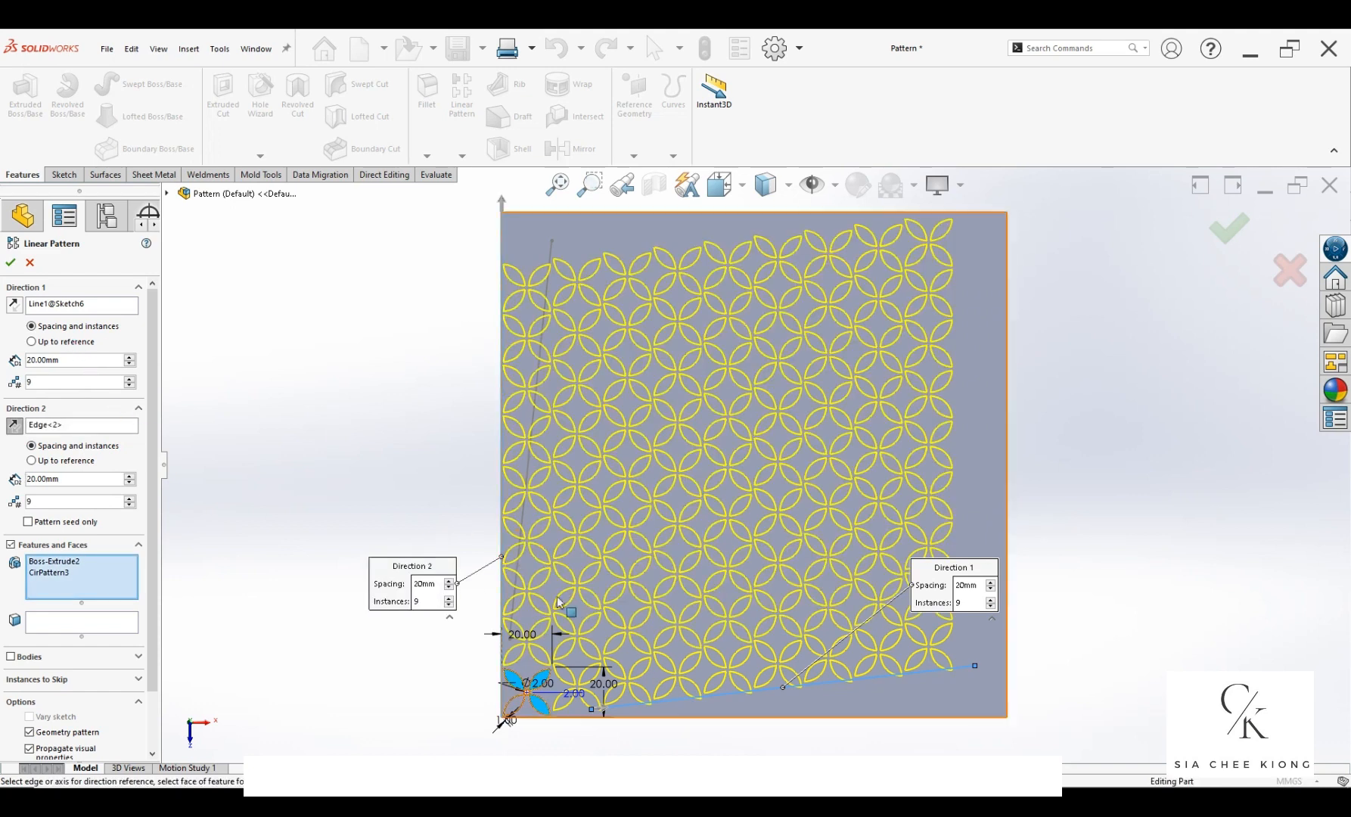
click(10, 264)
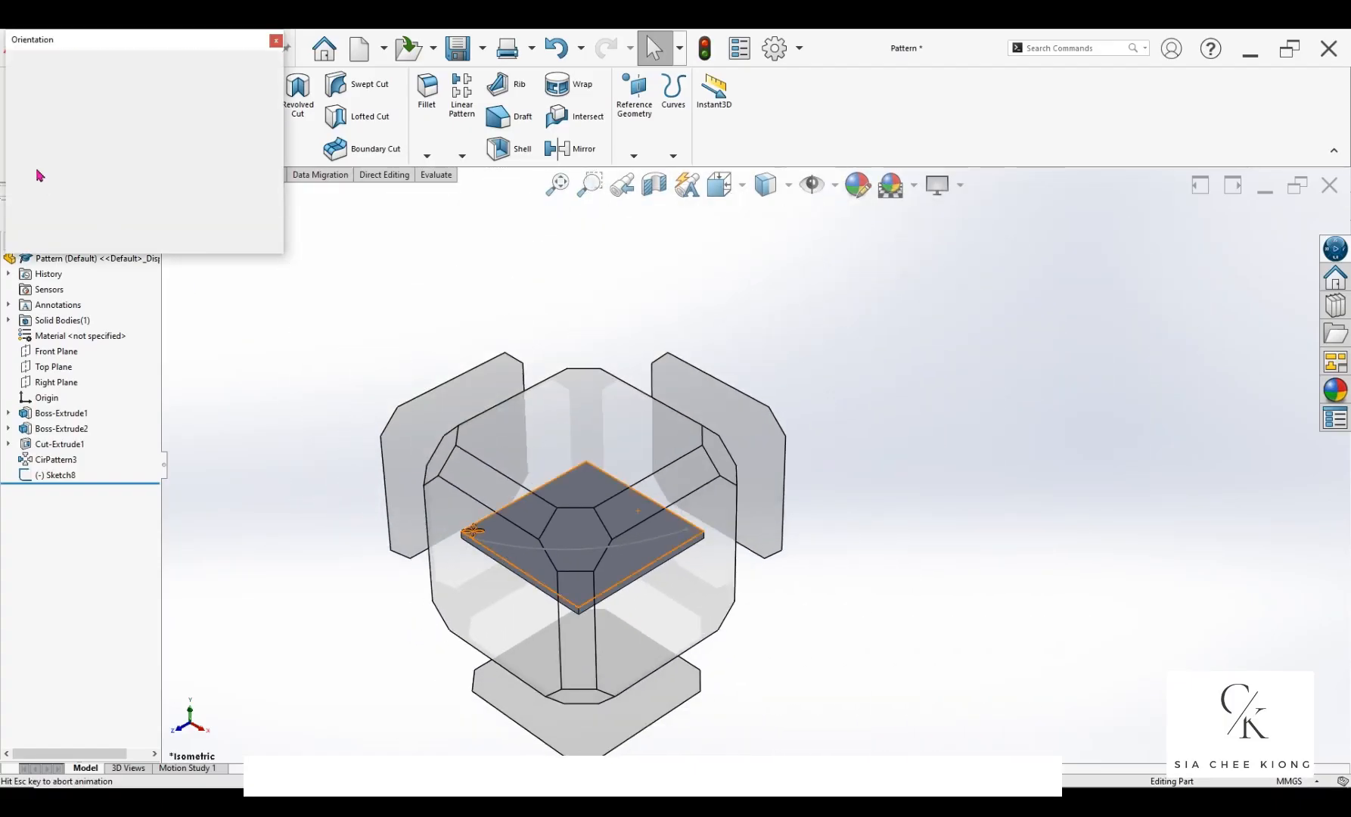
Step: Start a curve driven pattern in the top view and use the sketched spline on the plate as its first direction
key(ctrl+5)
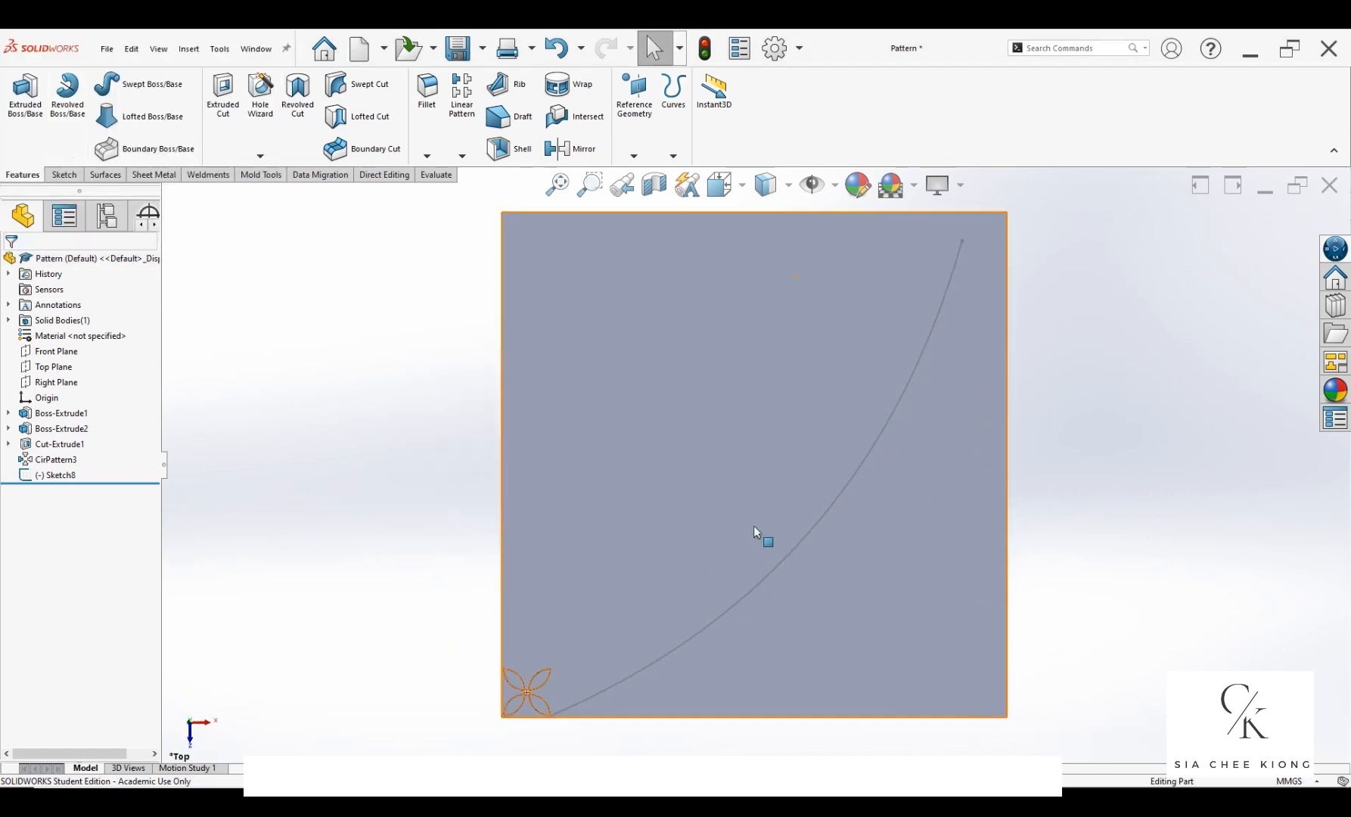
click(462, 155)
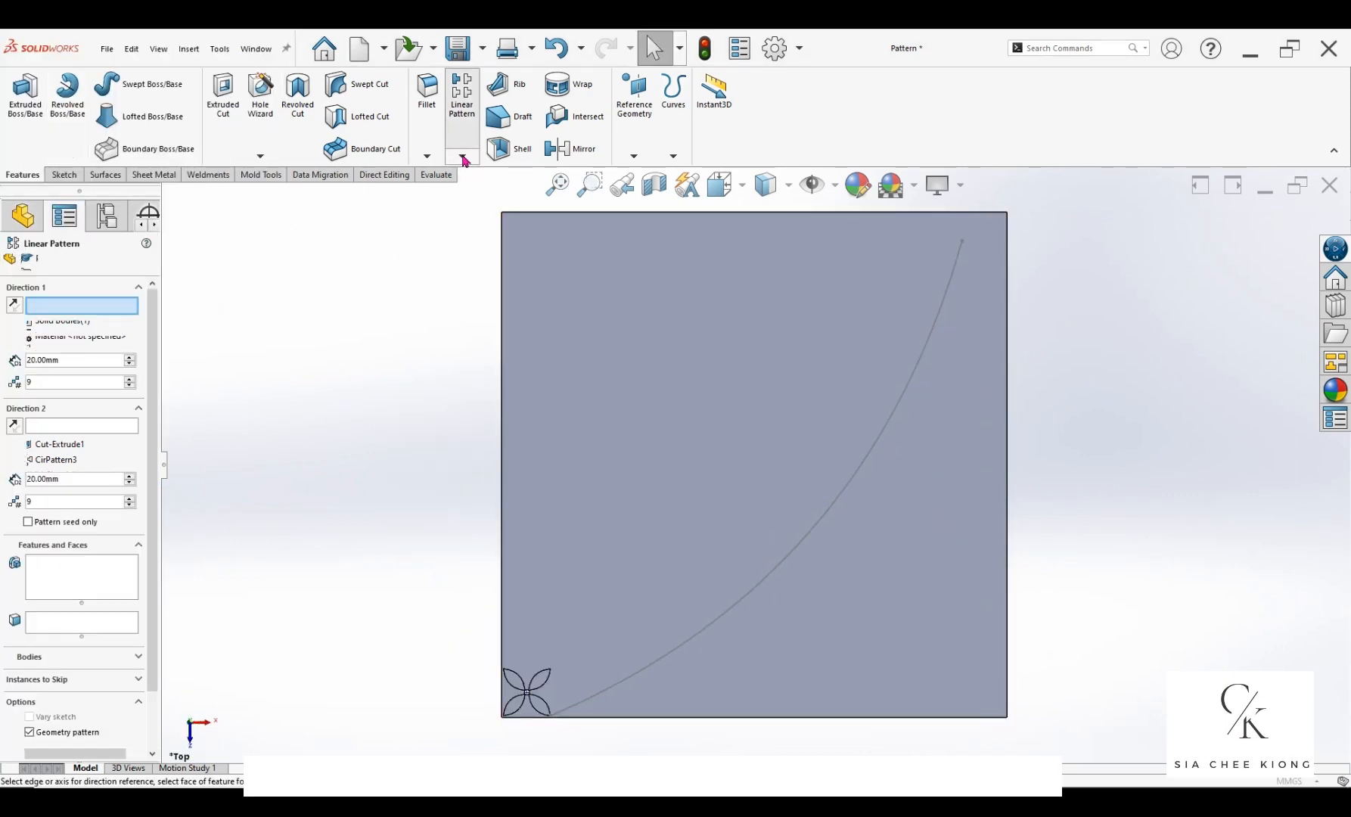
click(30, 263)
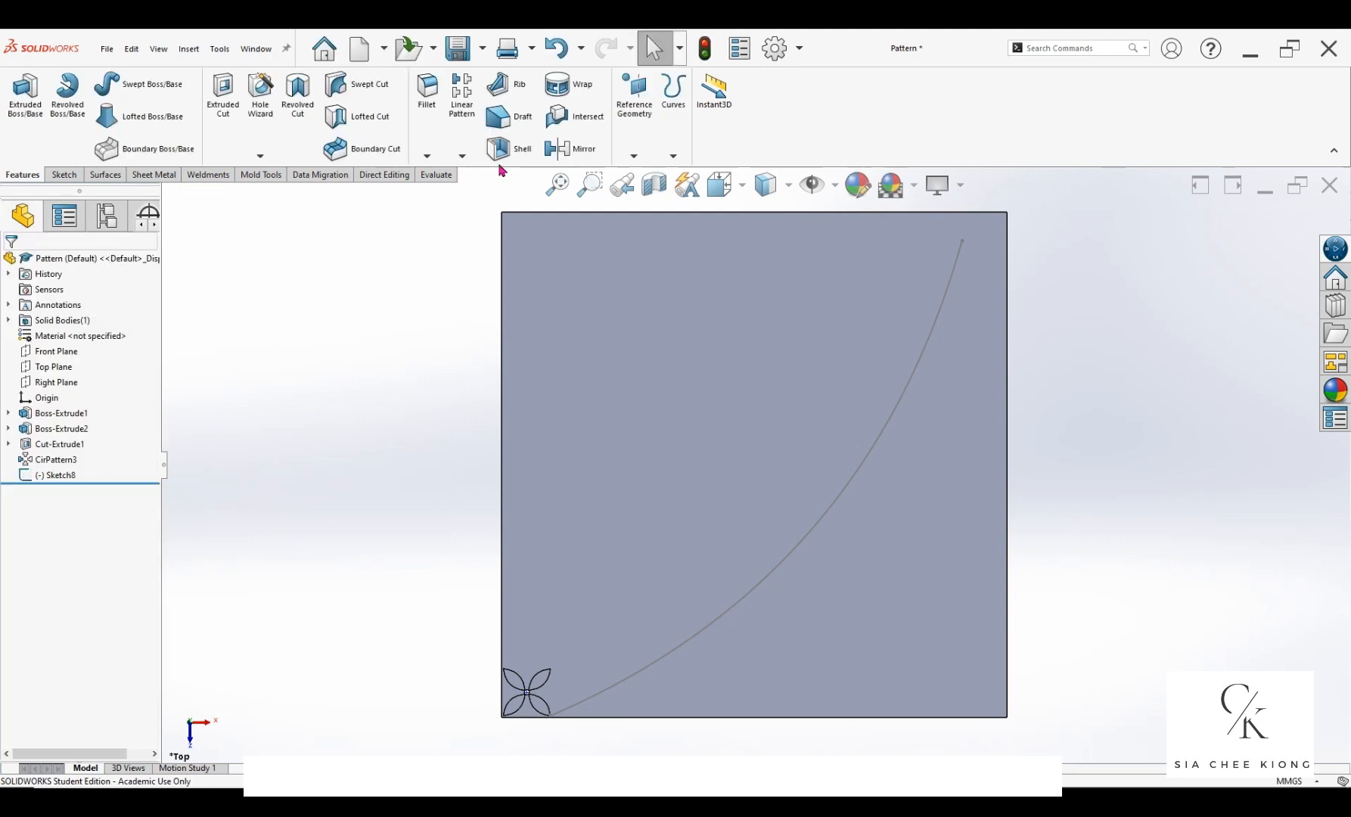
click(462, 155)
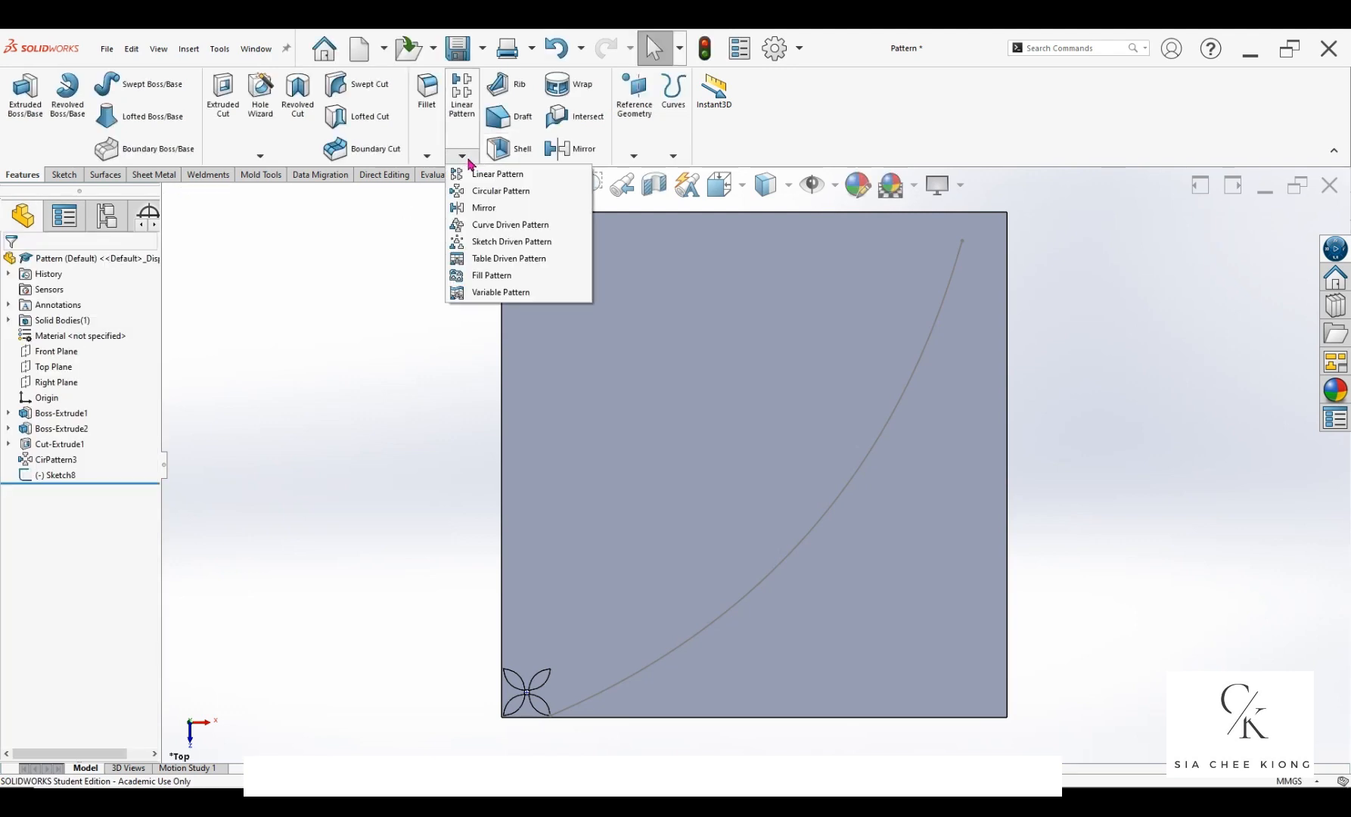
click(492, 229)
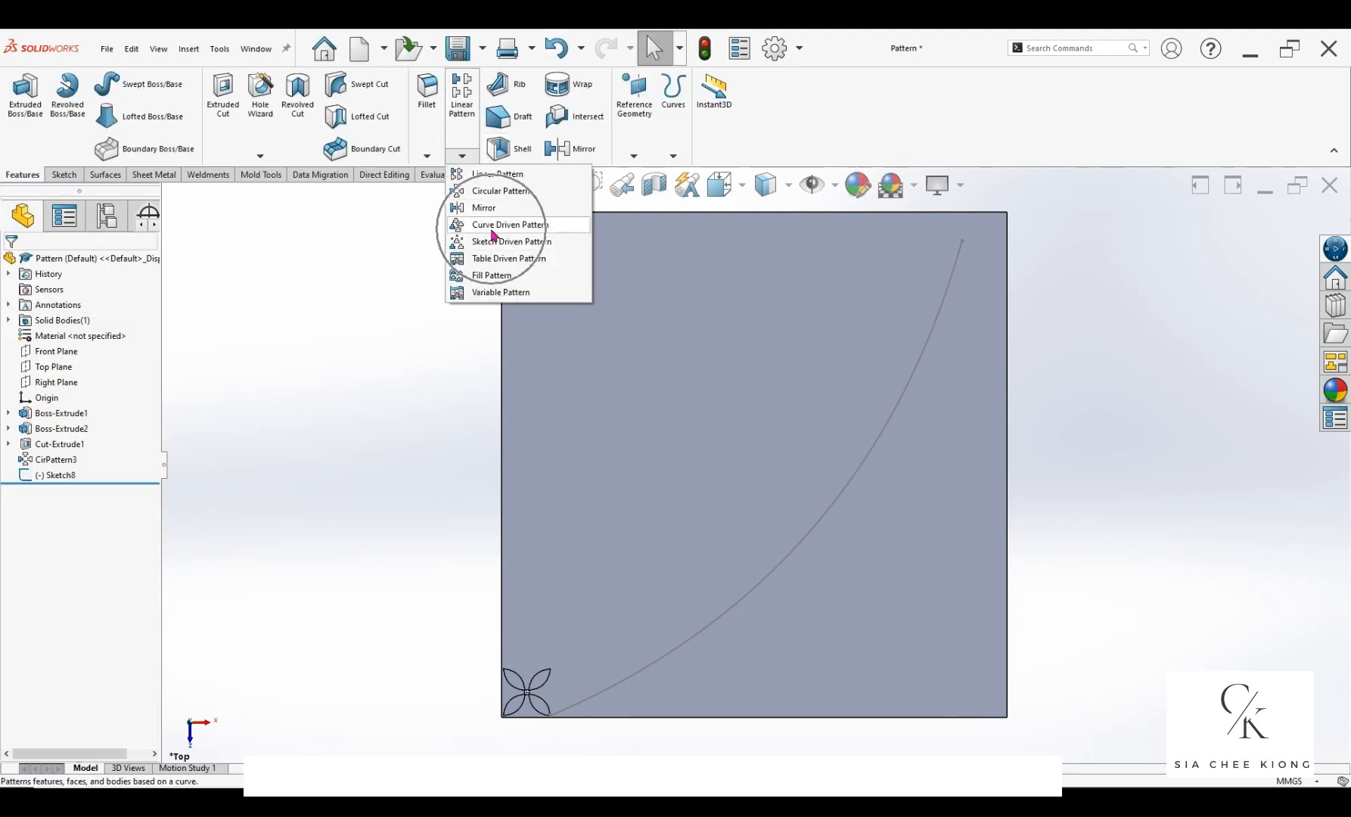
click(492, 227)
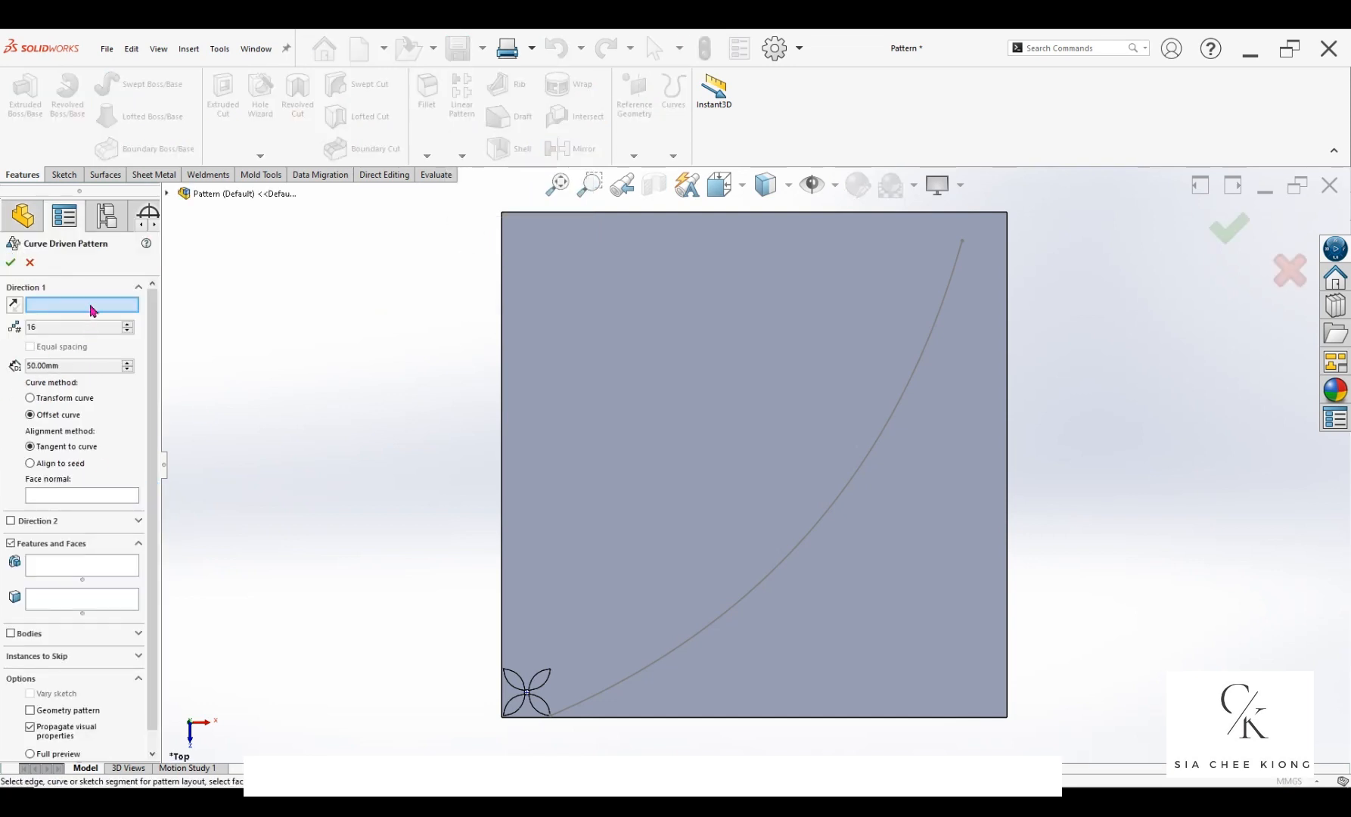
click(91, 306)
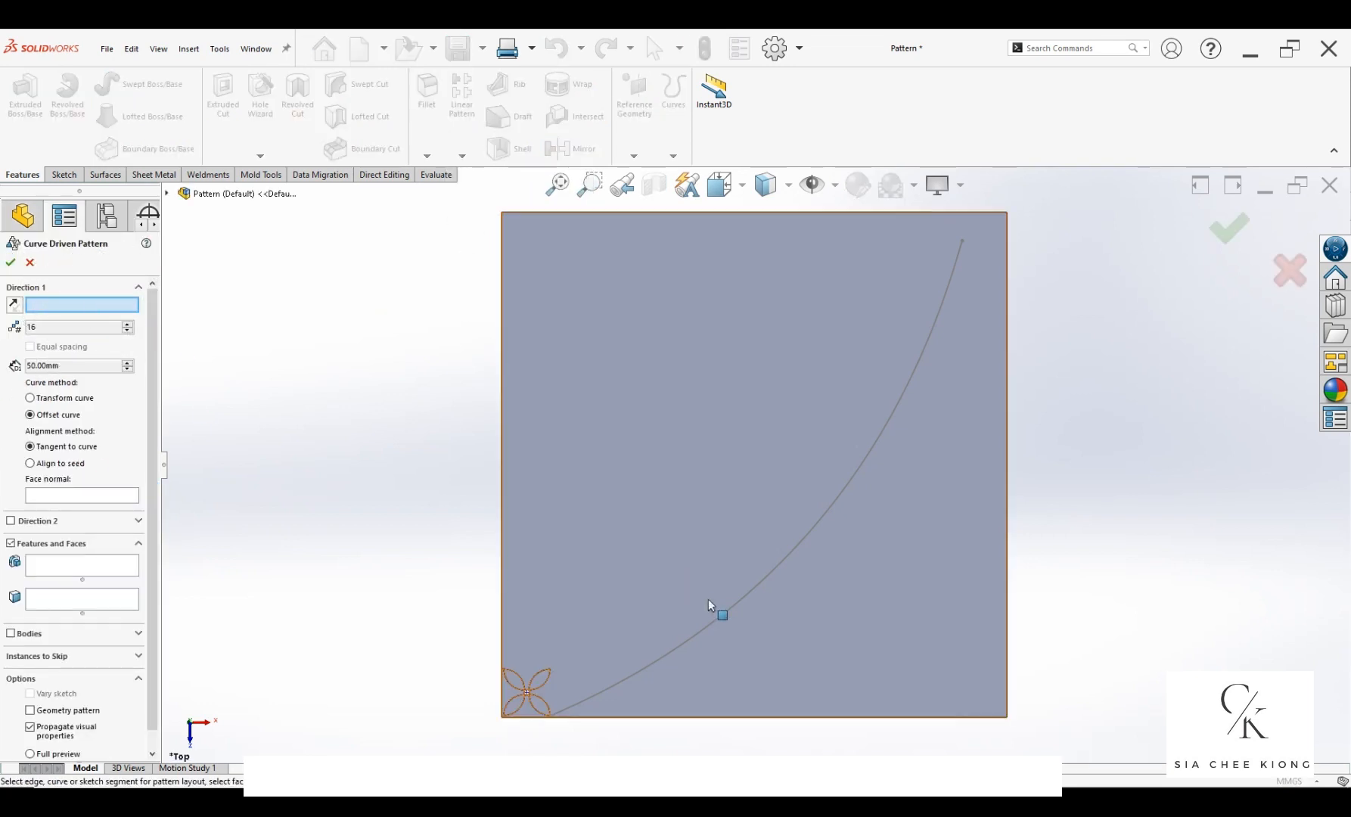
click(724, 621)
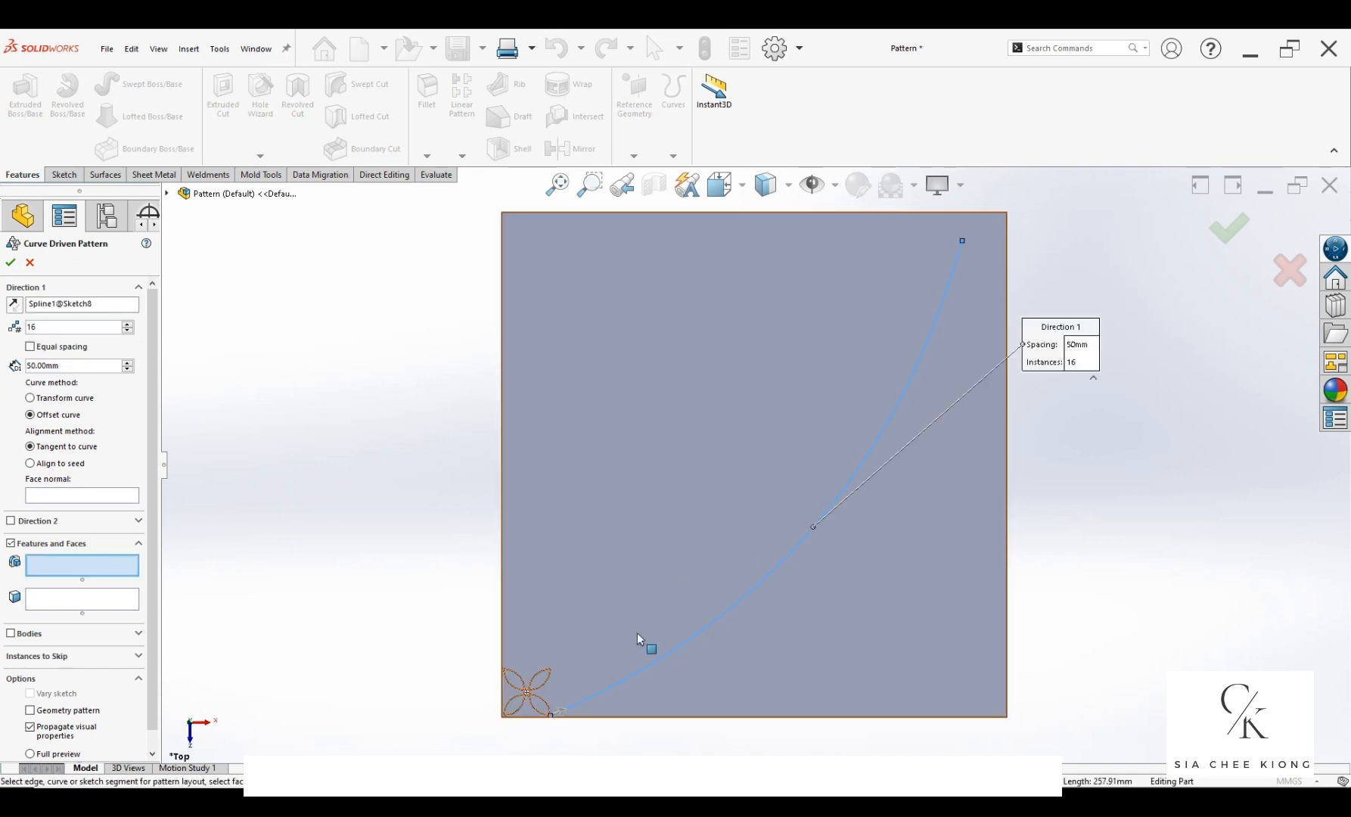
Step: Add the leaf-shaped boss and its circular pattern as the features to repeat along the curve
click(103, 574)
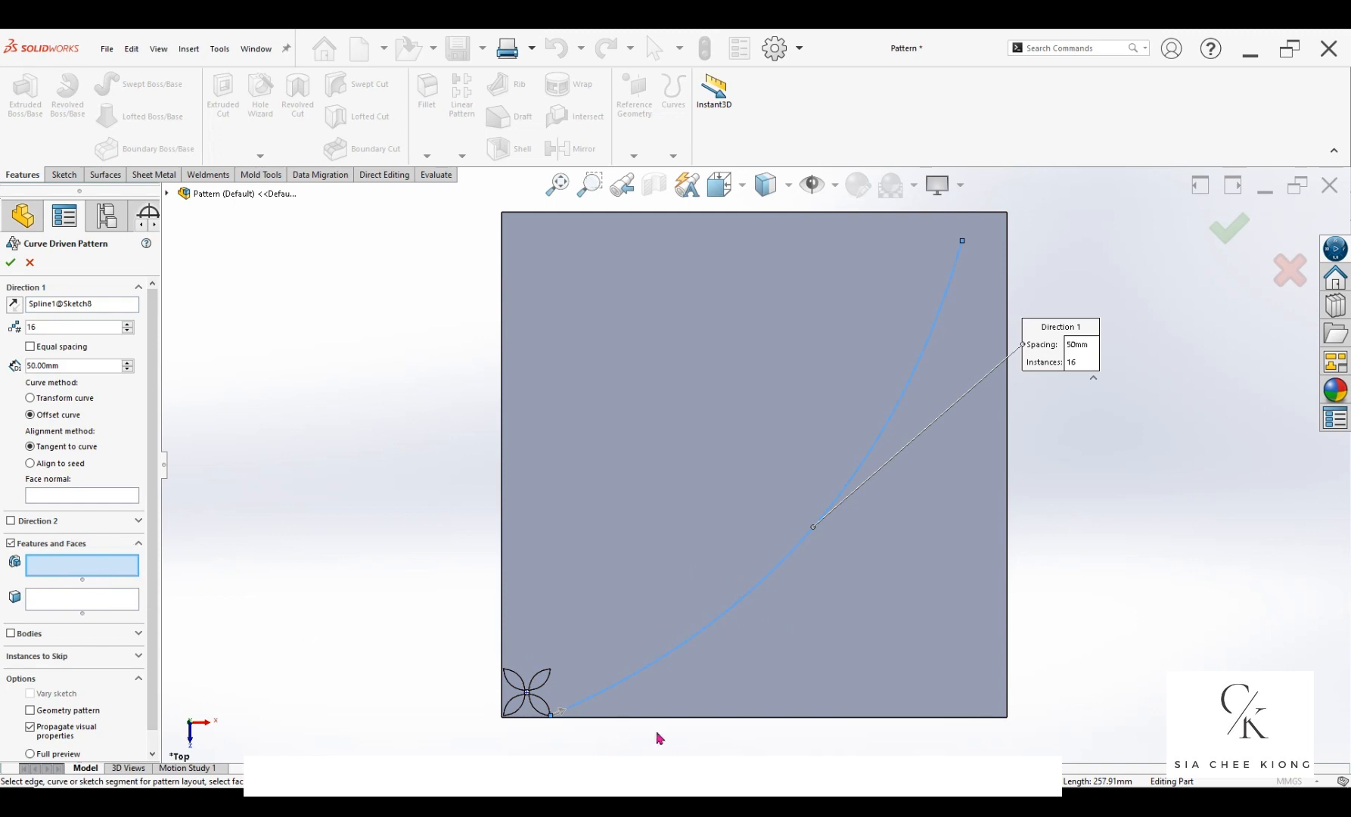
scroll(496, 726, down, 5)
click(538, 677)
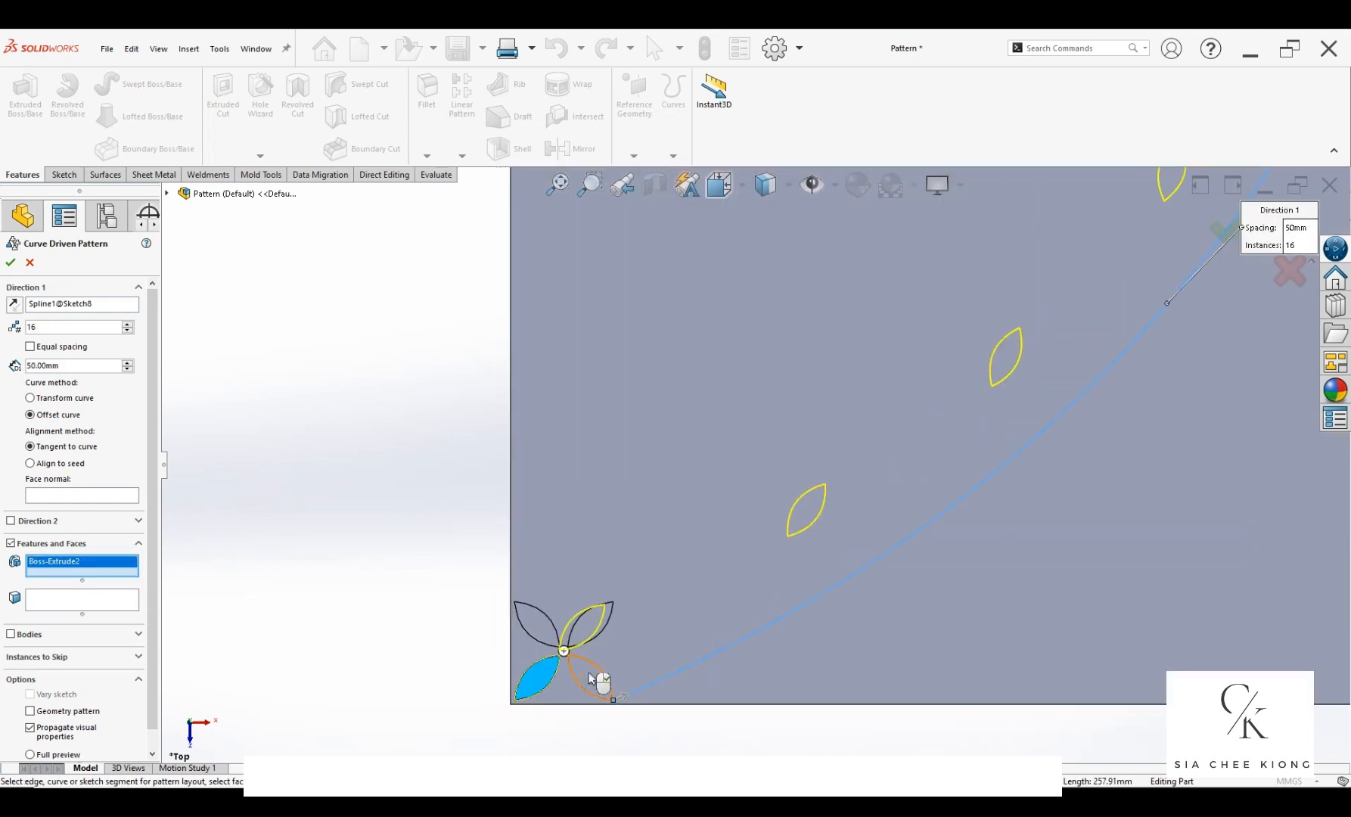
click(591, 678)
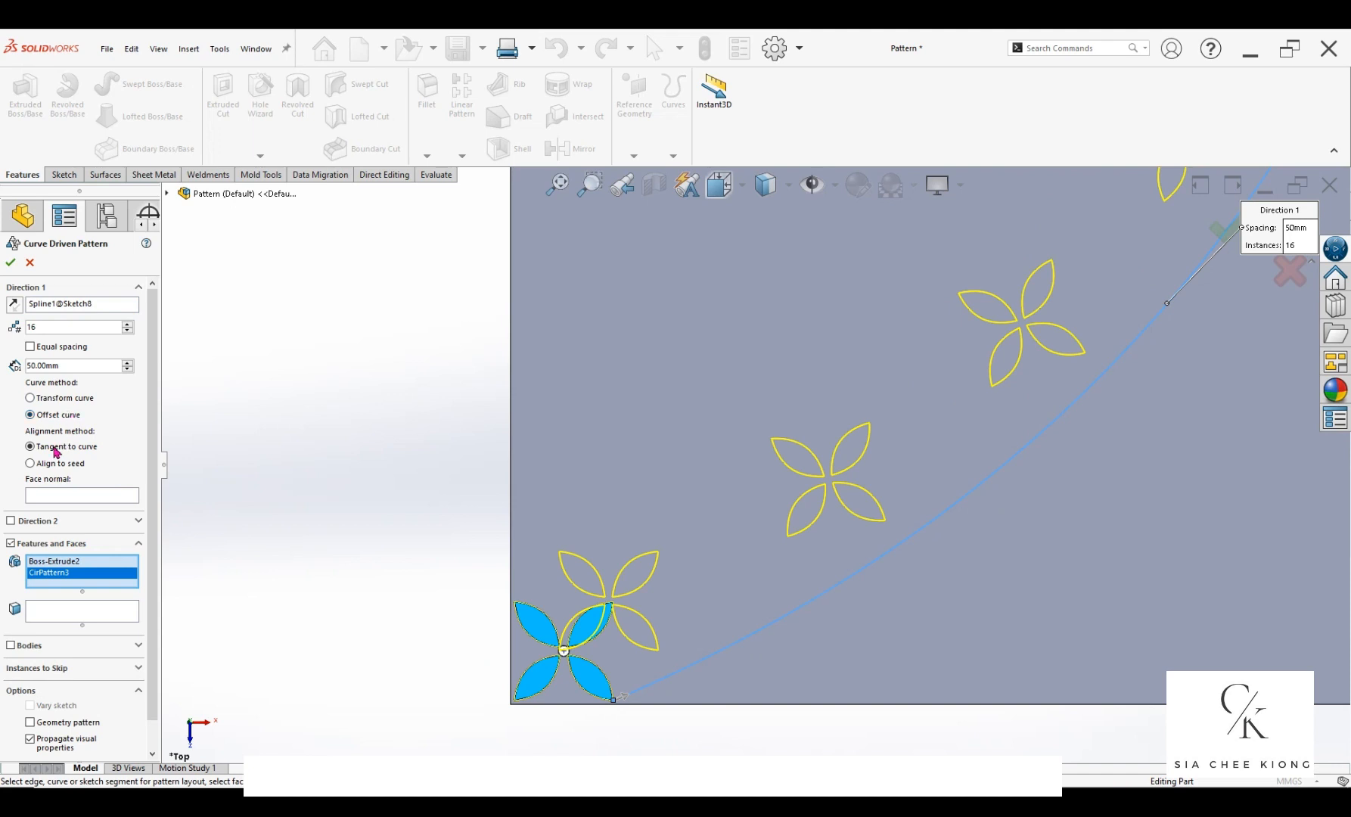
Step: Set the curve driven pattern's alignment method to Align to seed and its curve method to Transform curve
click(31, 464)
click(30, 398)
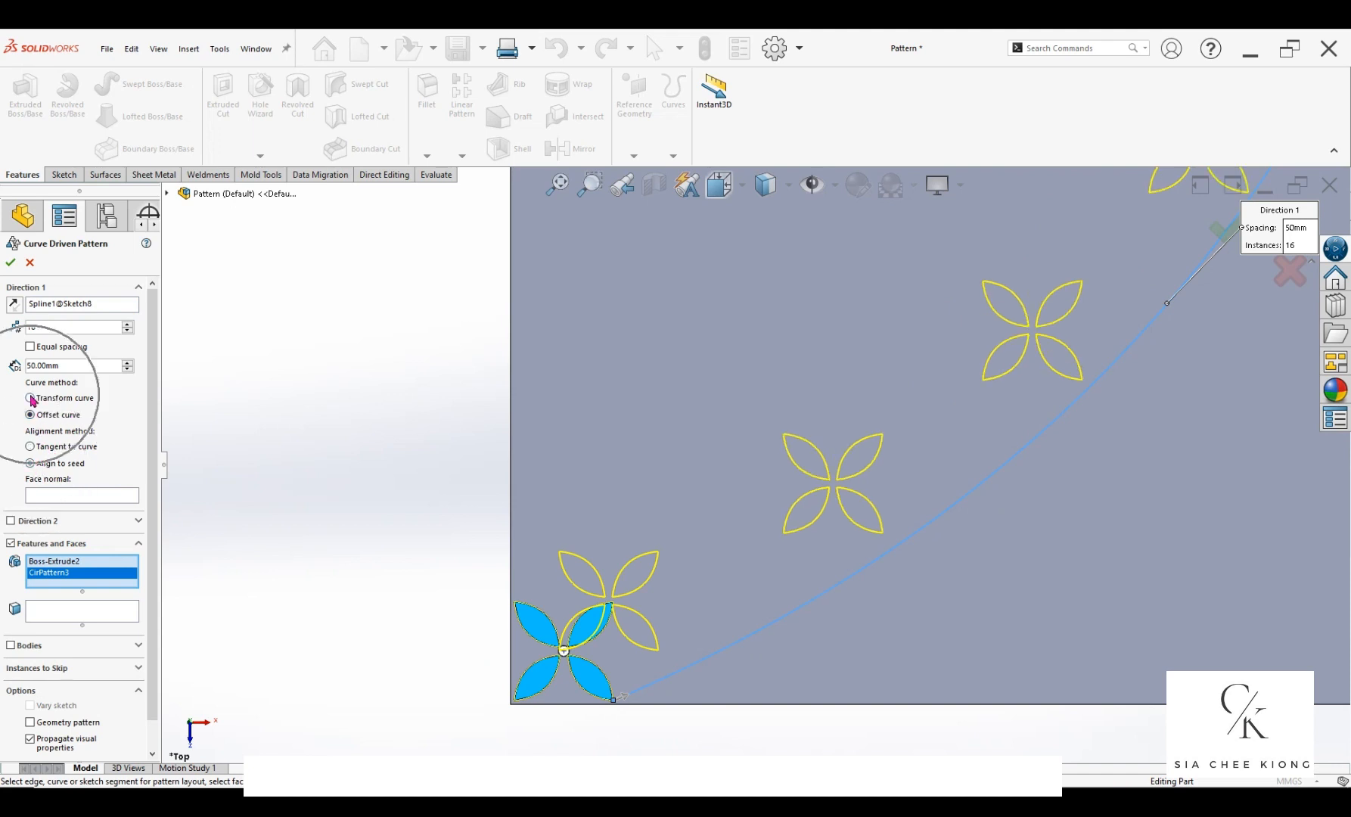
scroll(894, 609, up, 3)
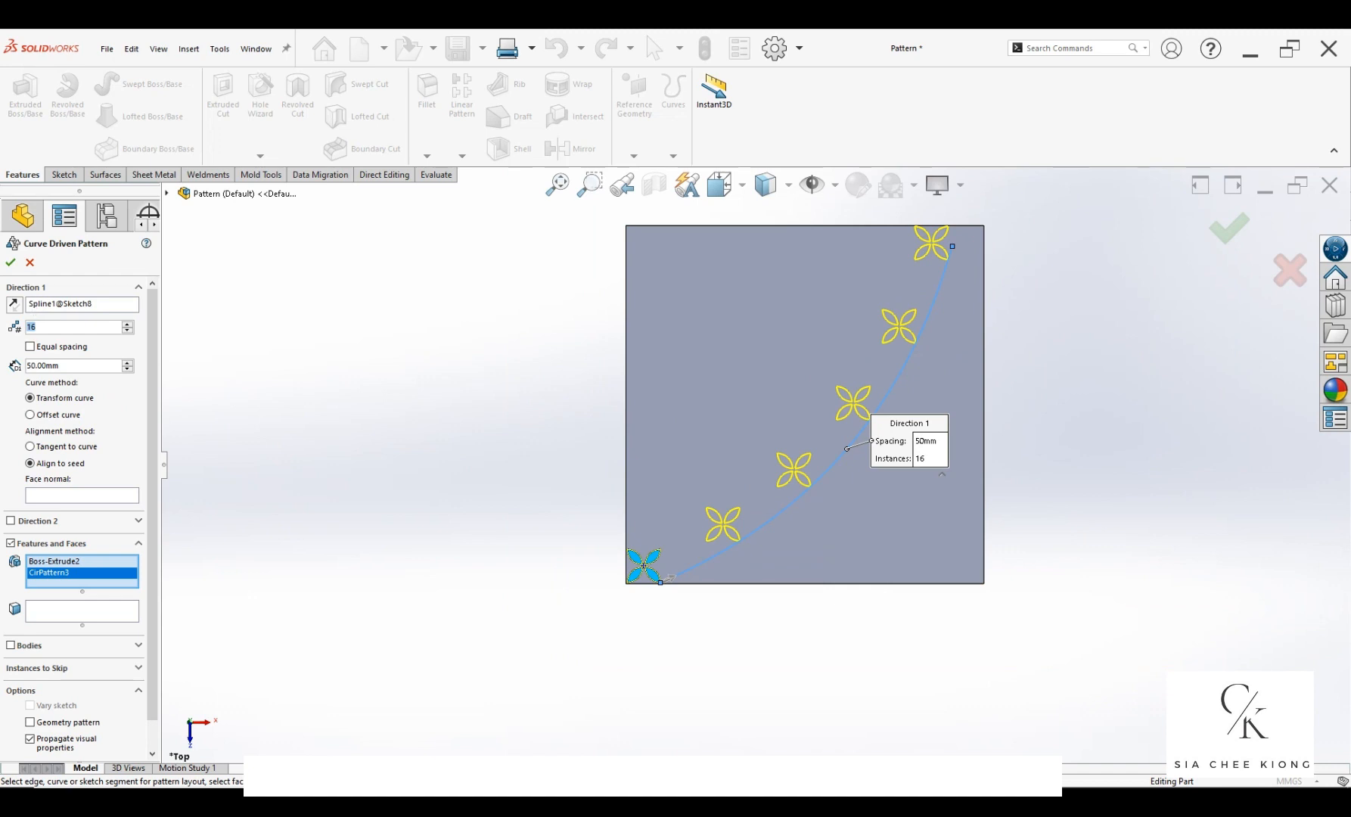
Step: Set the curve driven pattern to 5 instances with 60 mm spacing and accept it
text(5)
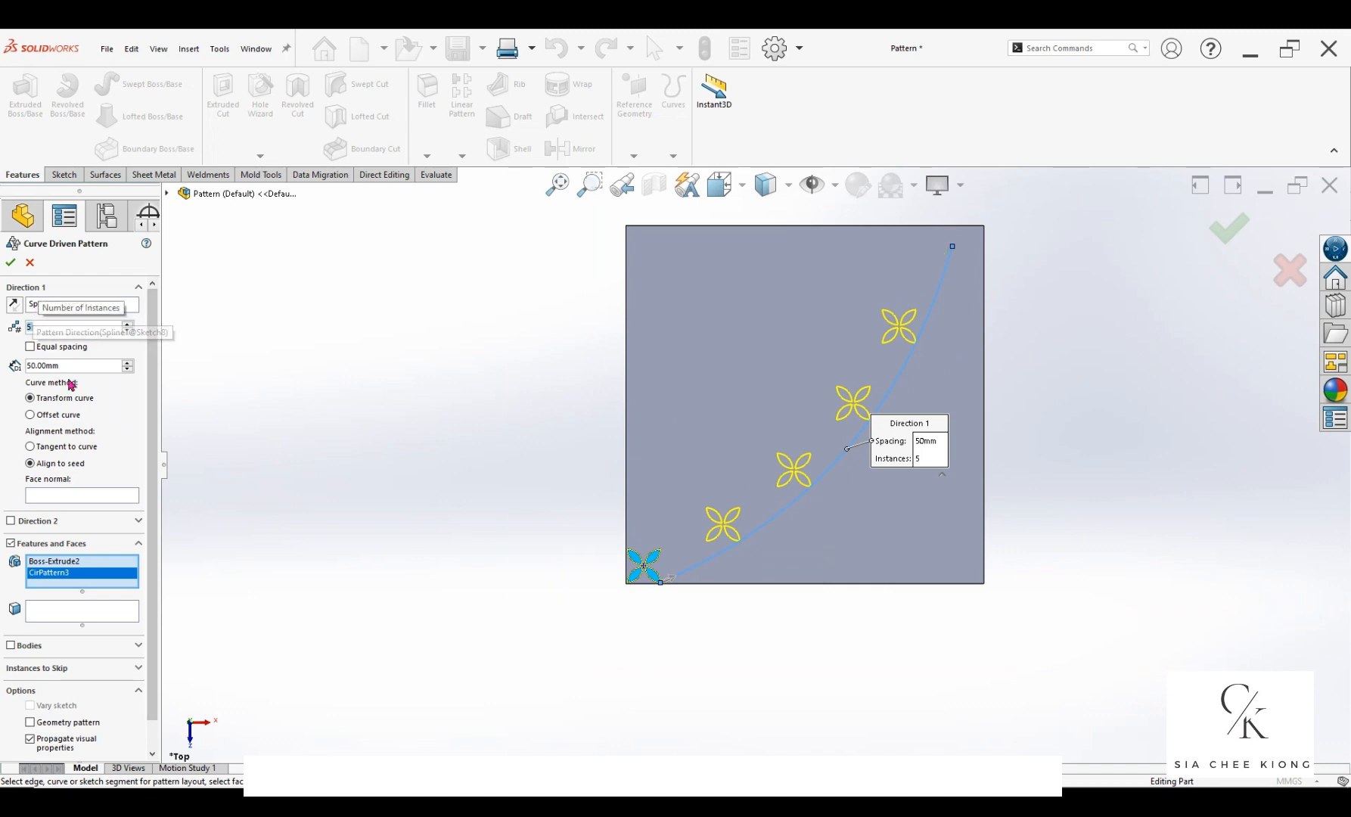
click(129, 365)
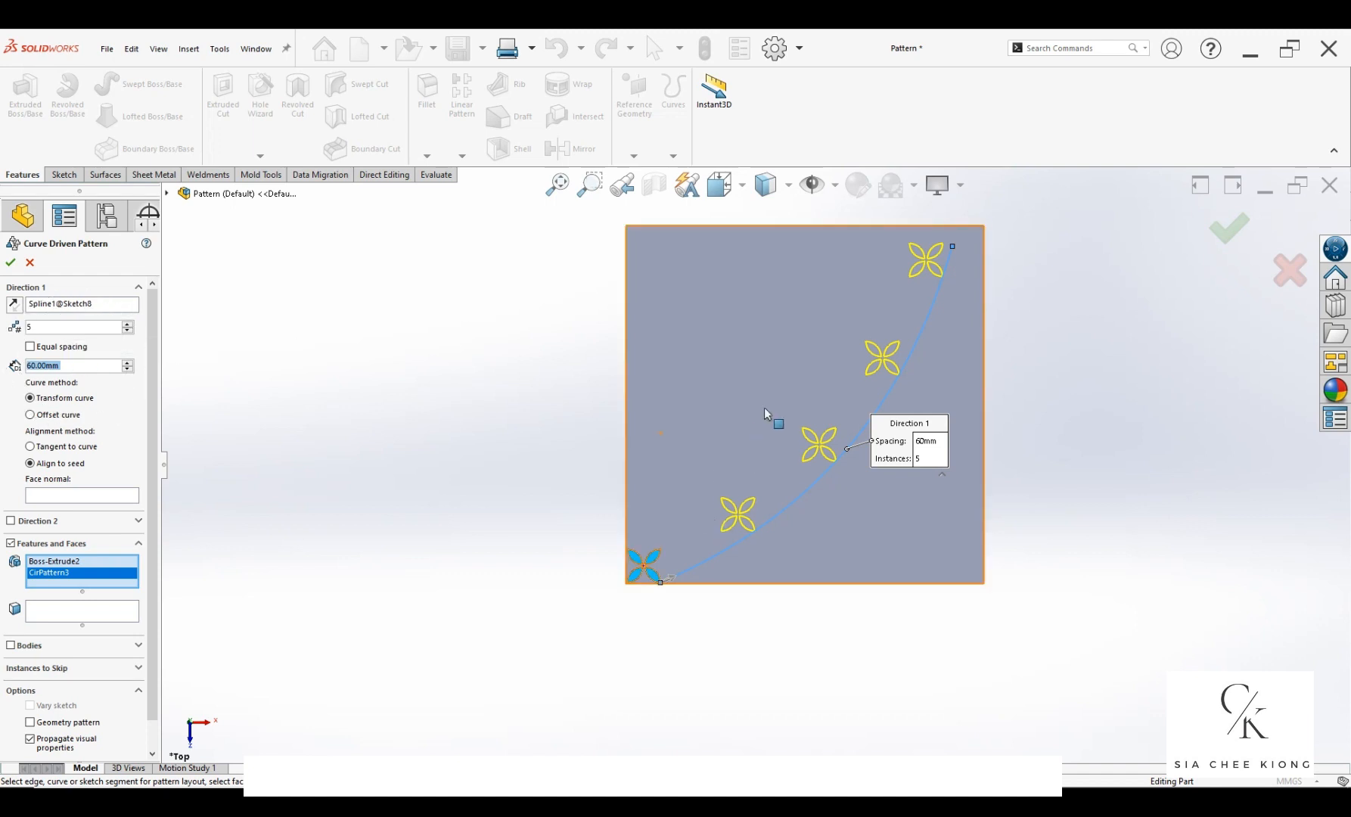
click(10, 263)
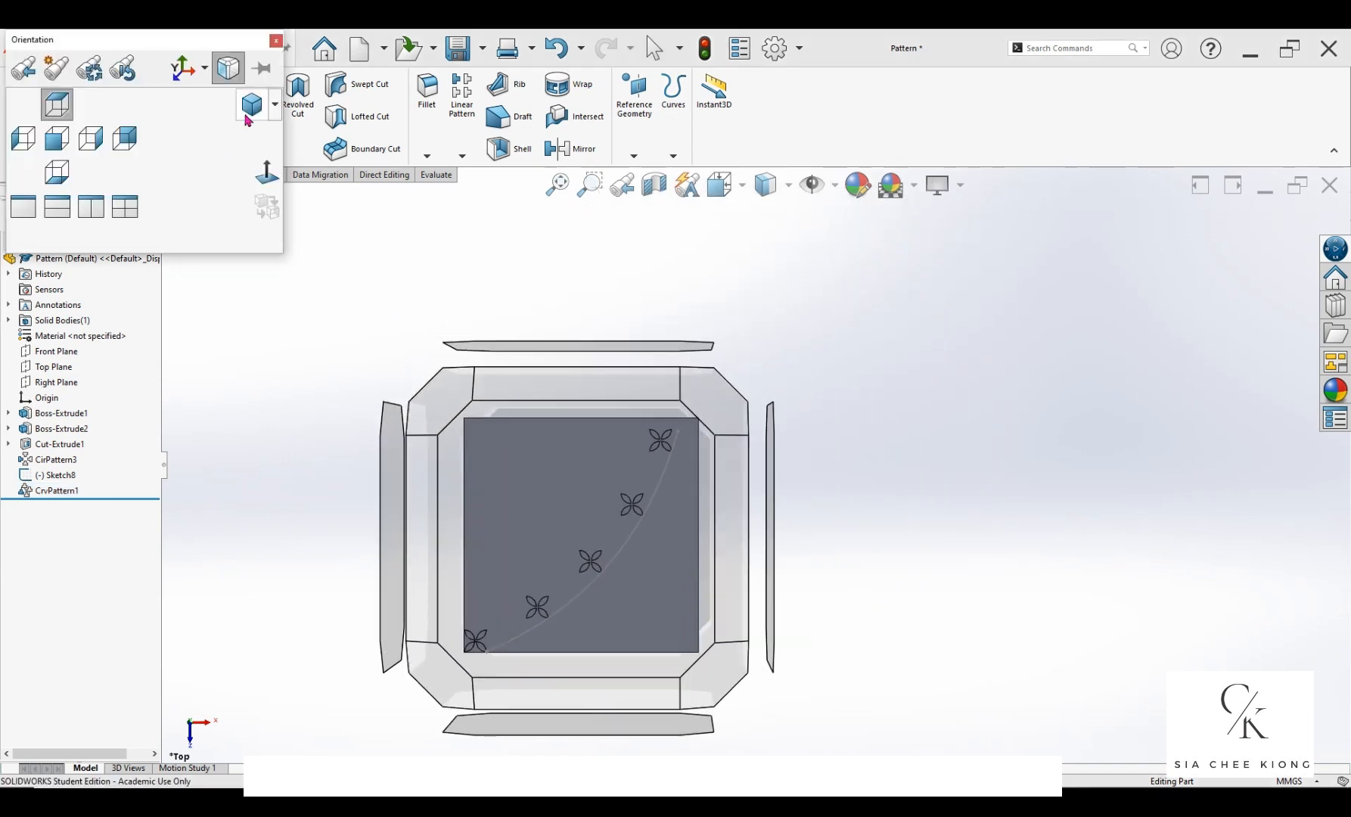
Step: Start a new sketch on the plate's top face
click(249, 109)
scroll(847, 499, down, 3)
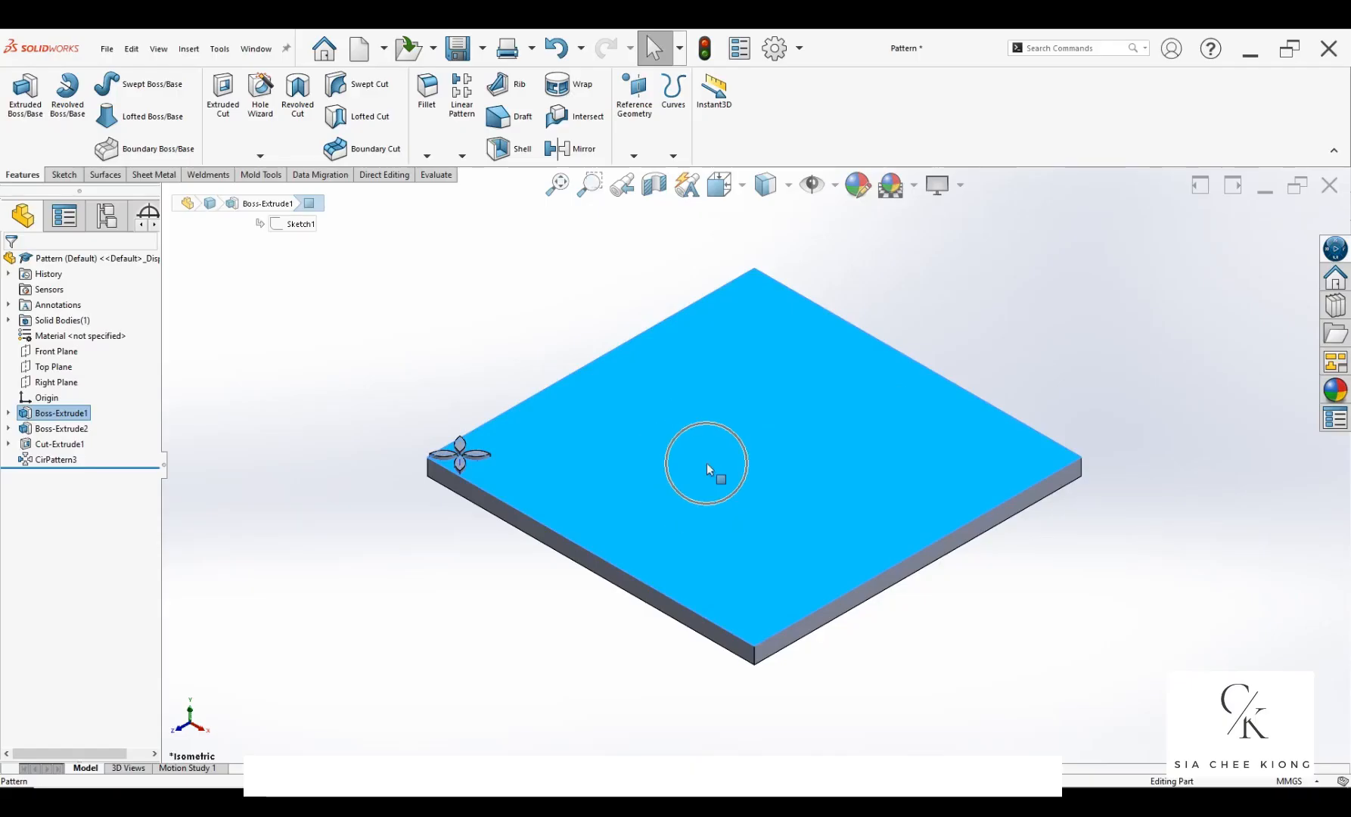
right_click(705, 464)
click(739, 438)
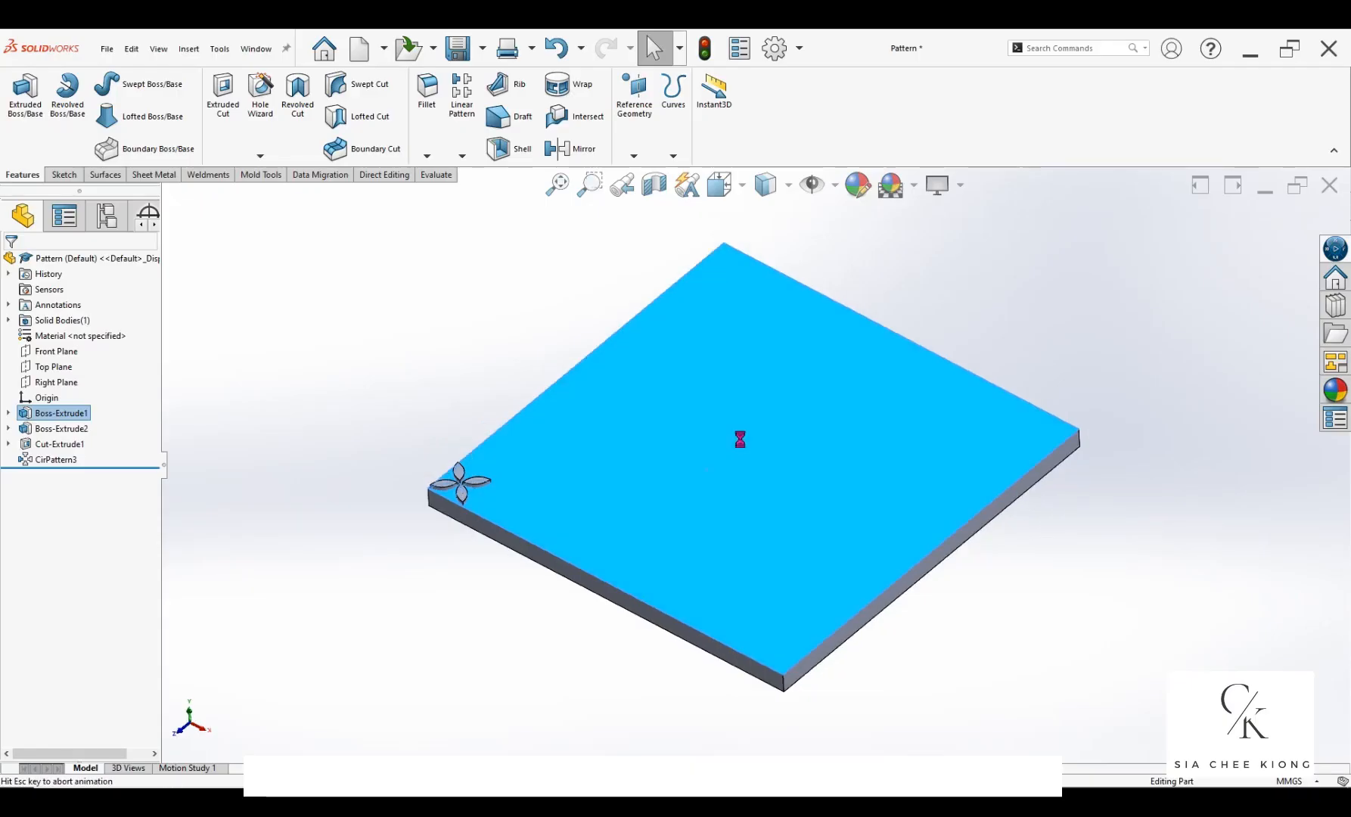
Step: Place four separate sketch points on the plate face, roughly one in each quarter
click(244, 153)
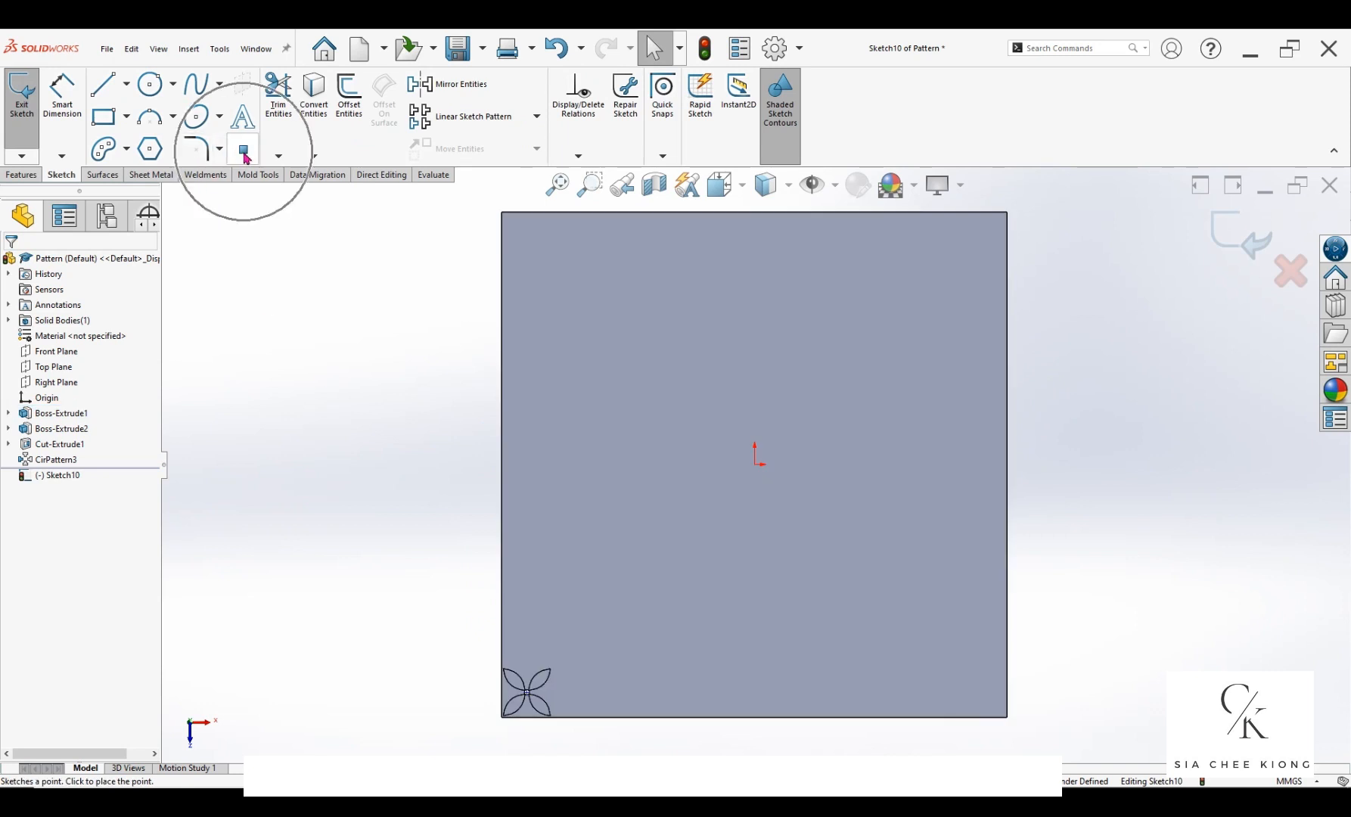
click(244, 154)
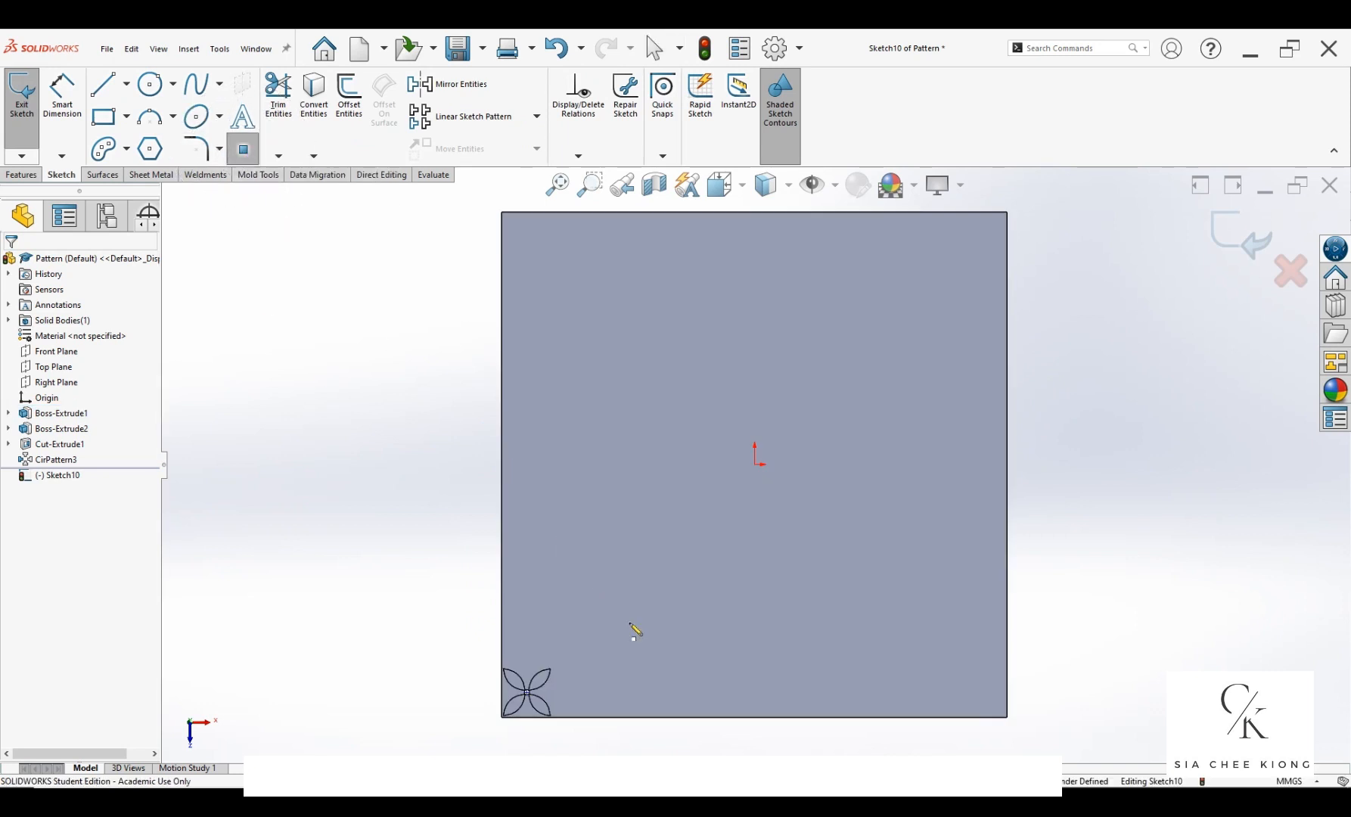
click(630, 622)
click(806, 564)
click(580, 364)
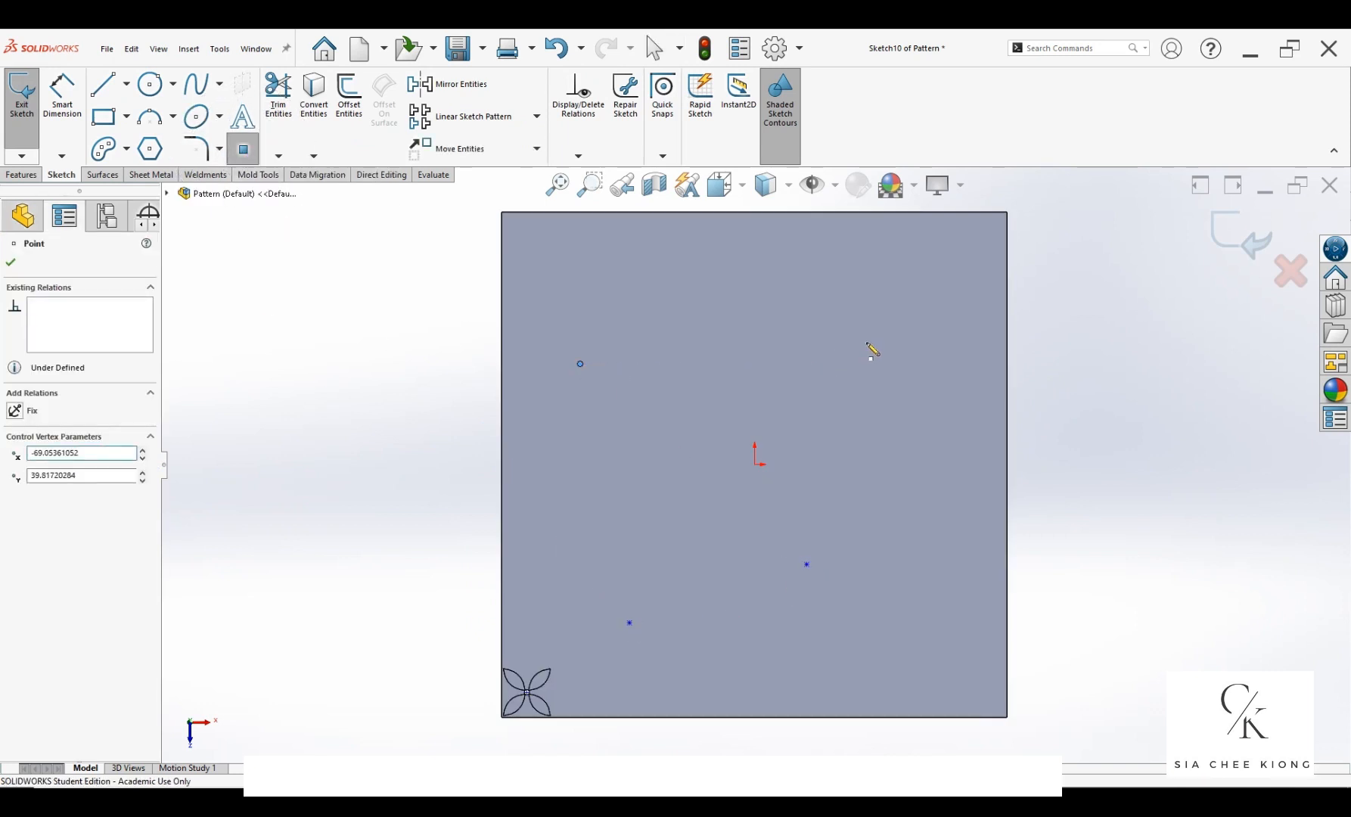
click(867, 343)
key(Escape)
Step: Dimension the lower-left sketch point 40 mm from the plate's bottom edge and 50 mm from its left edge
click(62, 92)
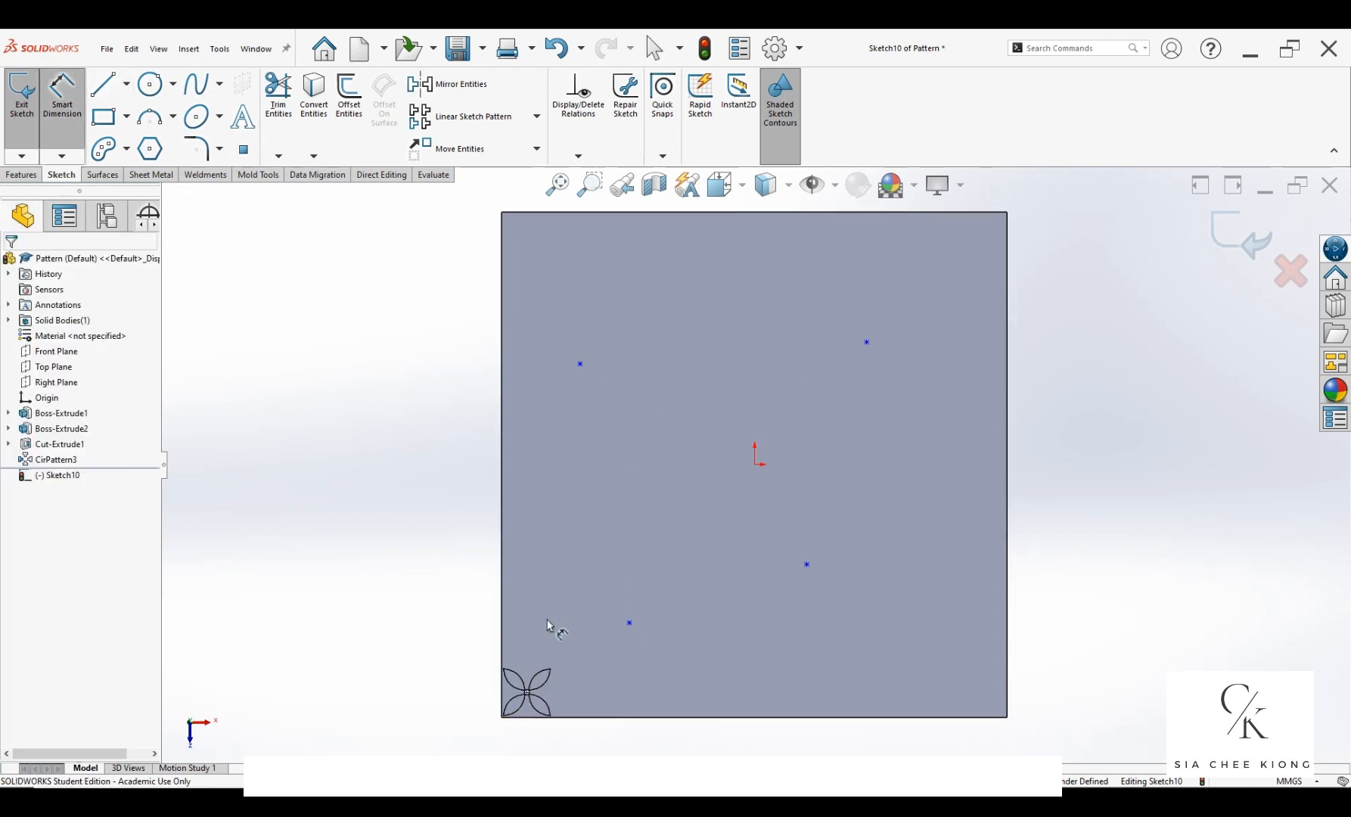
click(629, 623)
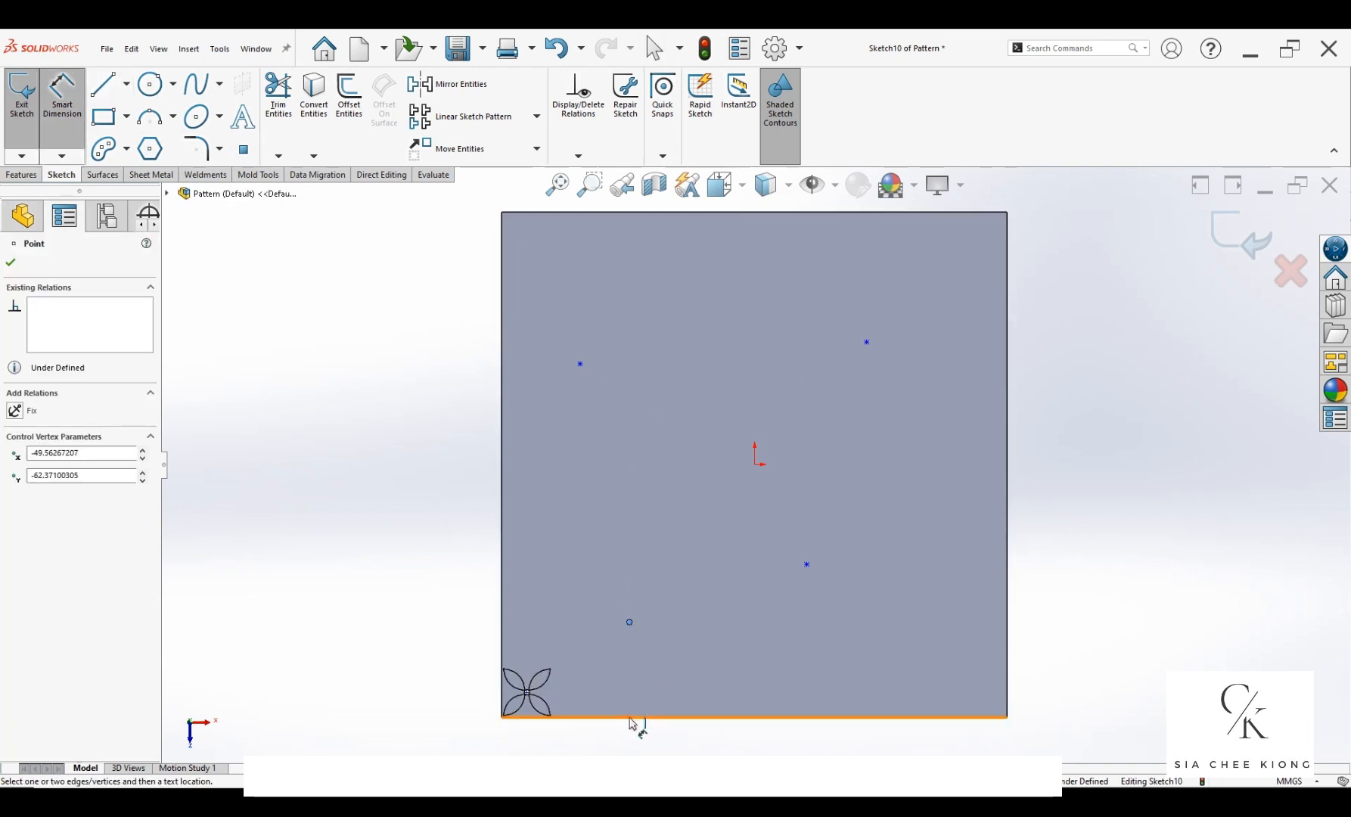
click(631, 717)
click(633, 684)
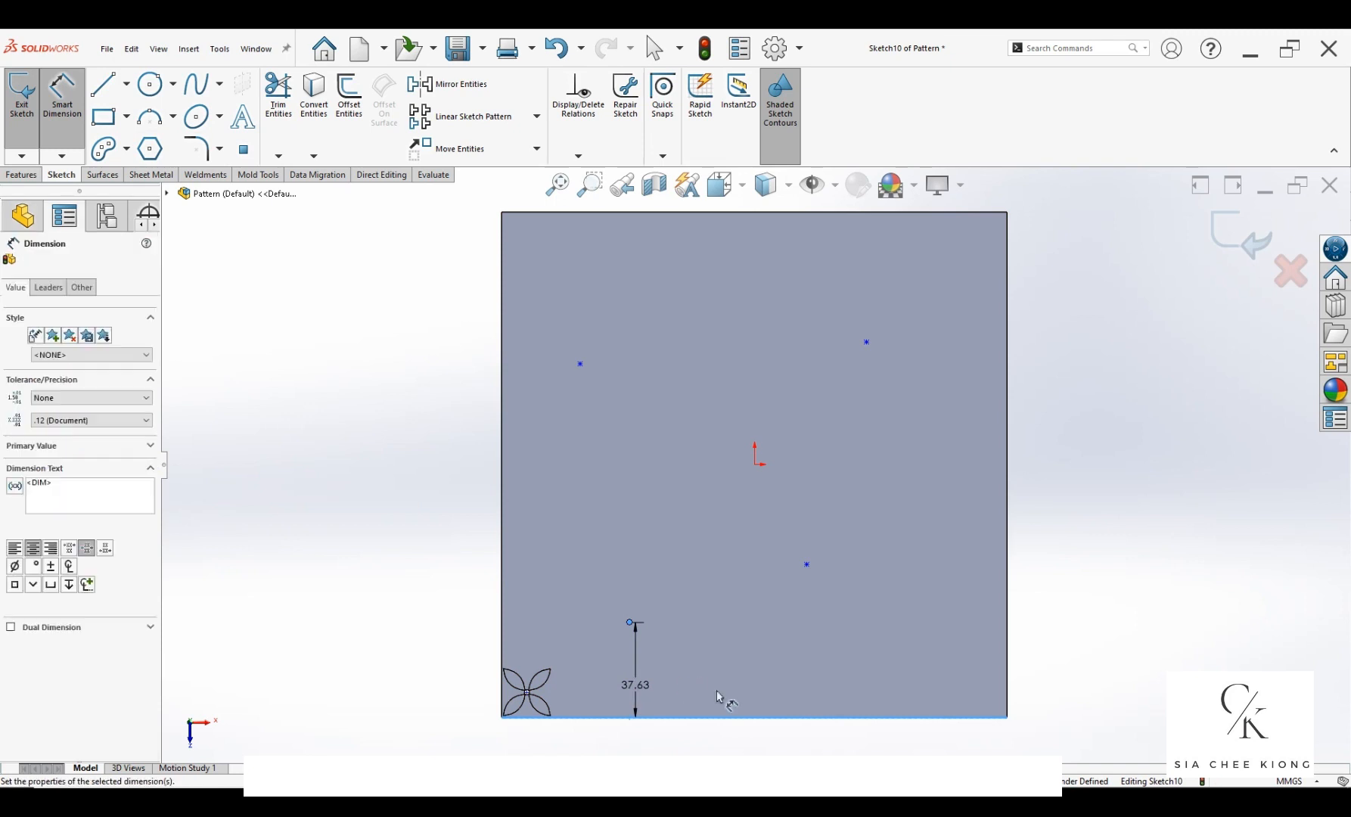
key(Return)
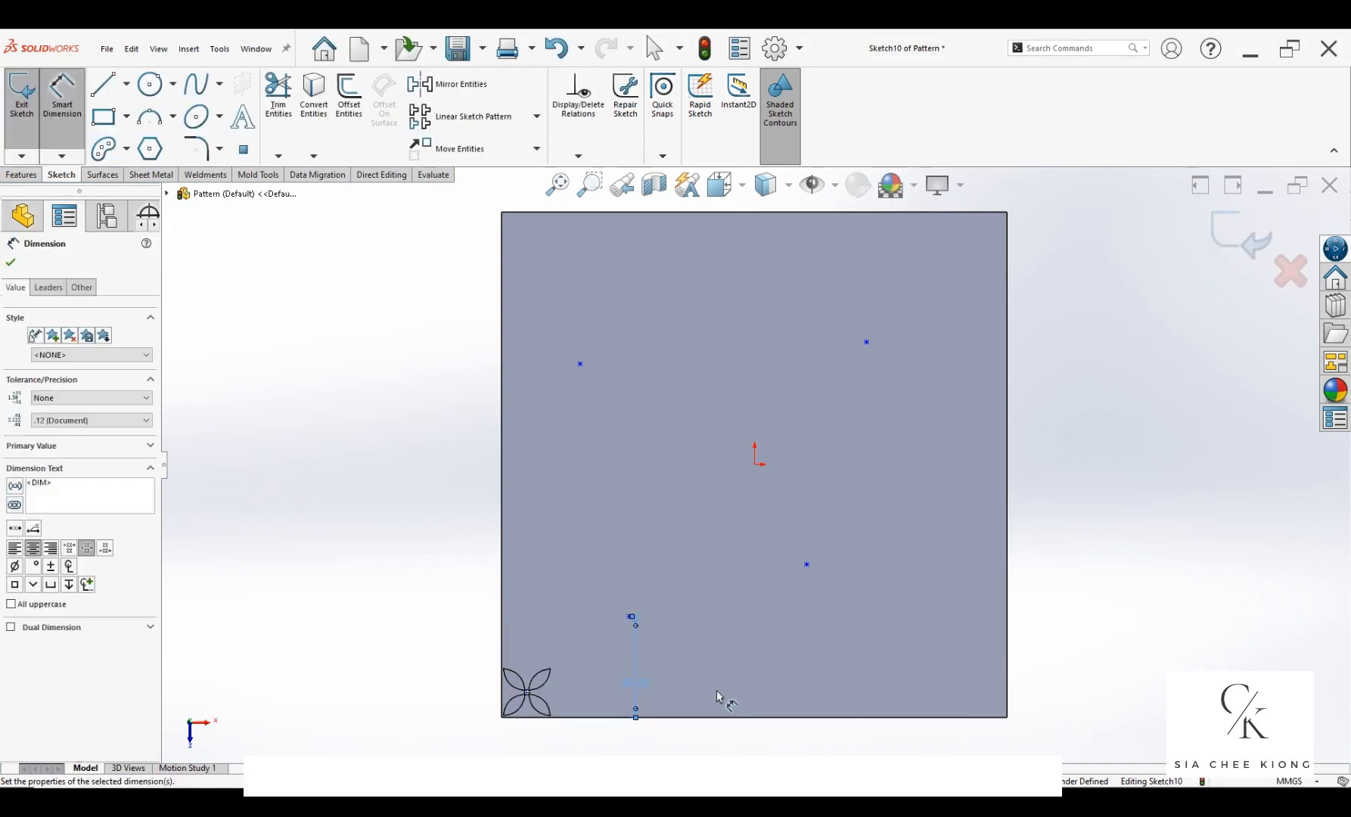
click(737, 670)
click(629, 617)
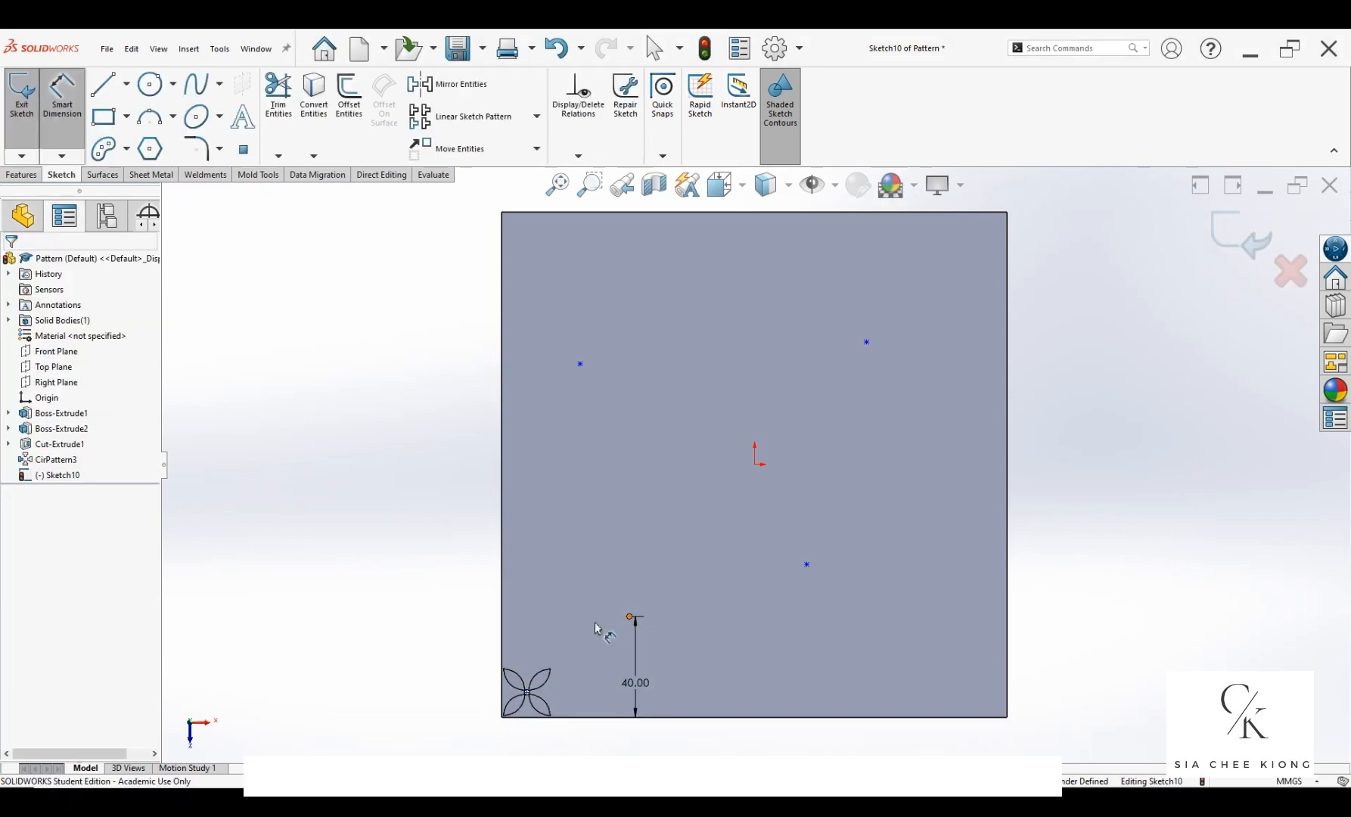
click(503, 624)
click(550, 595)
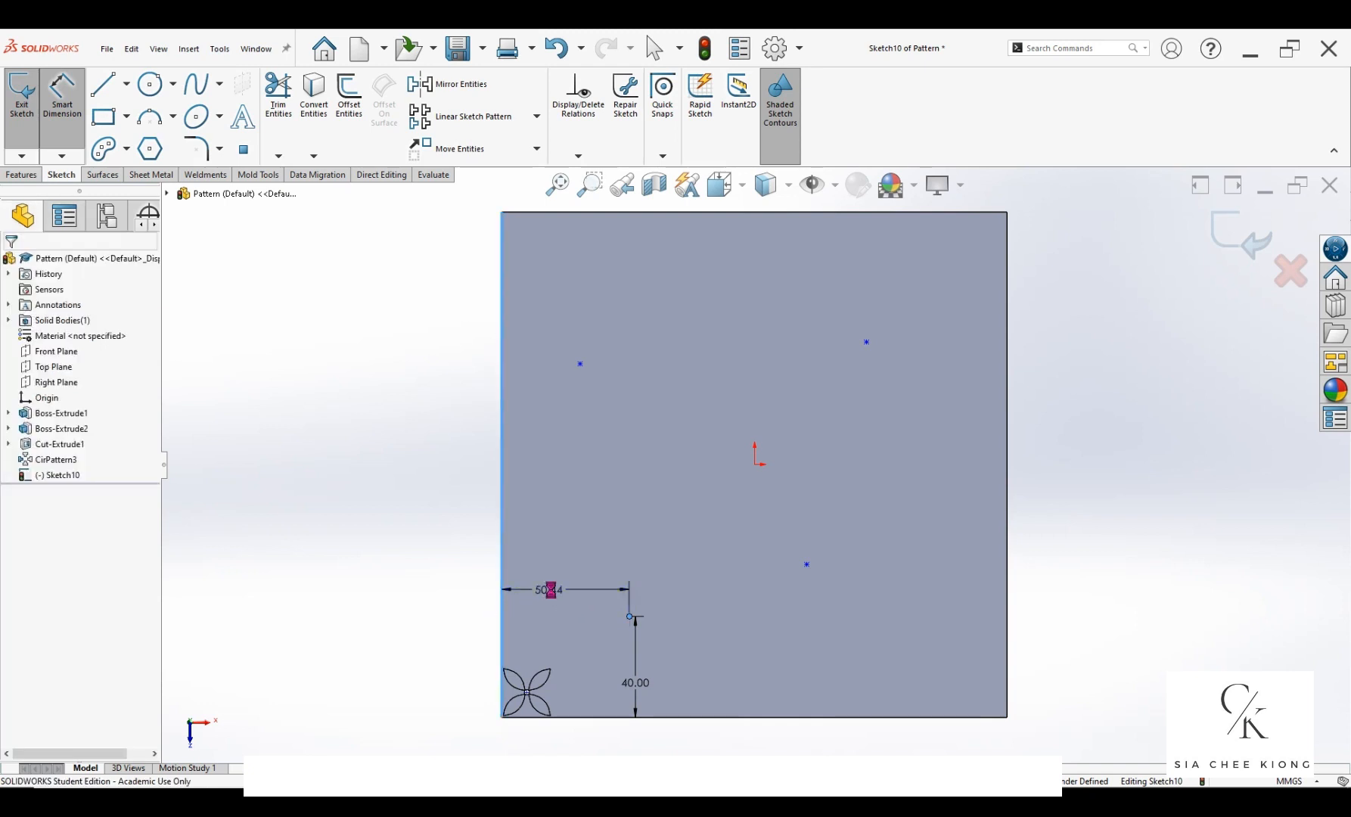
text(50)
key(Return)
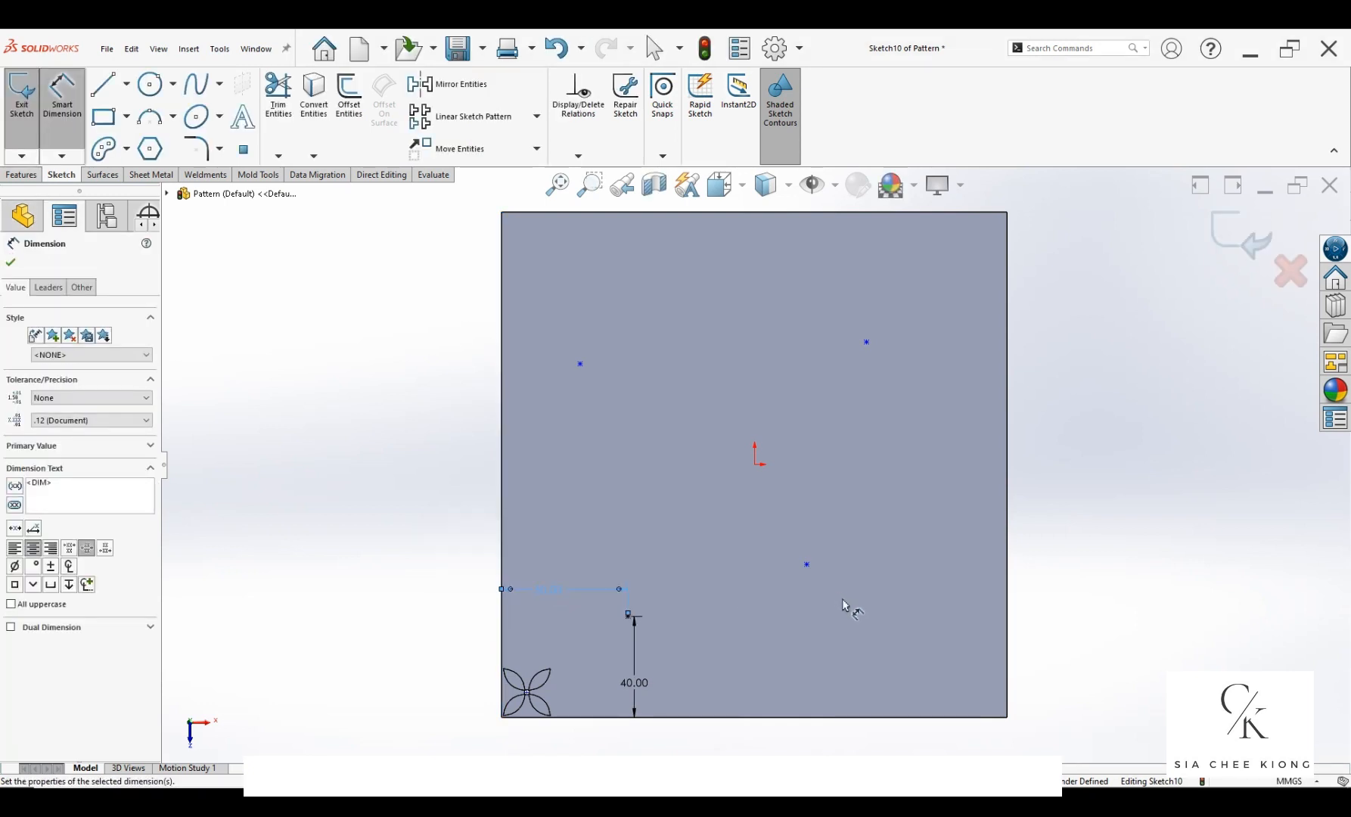
Step: Dimension the lower-right sketch point 45 mm from the plate's bottom edge and 120 mm from its left edge
click(807, 566)
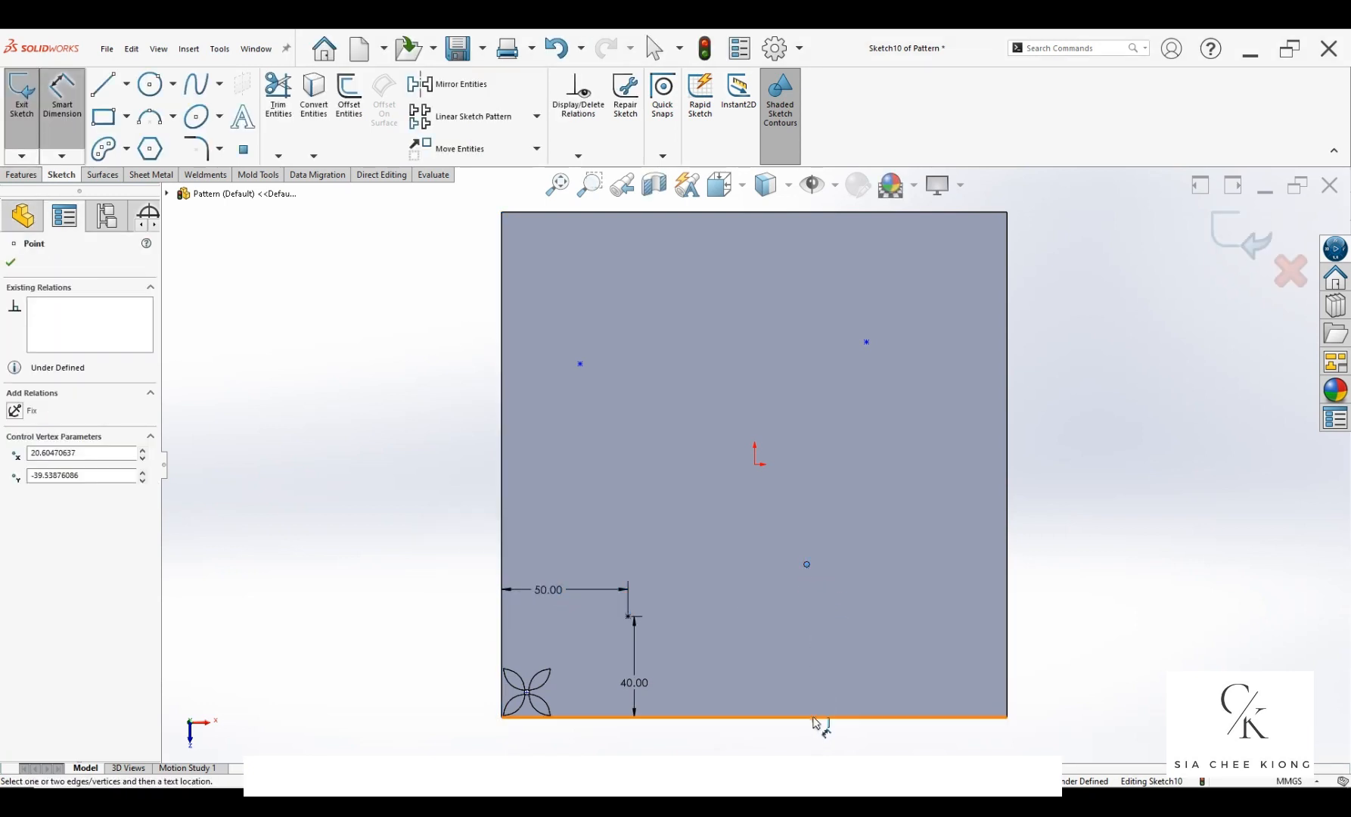
click(813, 718)
click(824, 668)
text(45)
key(Return)
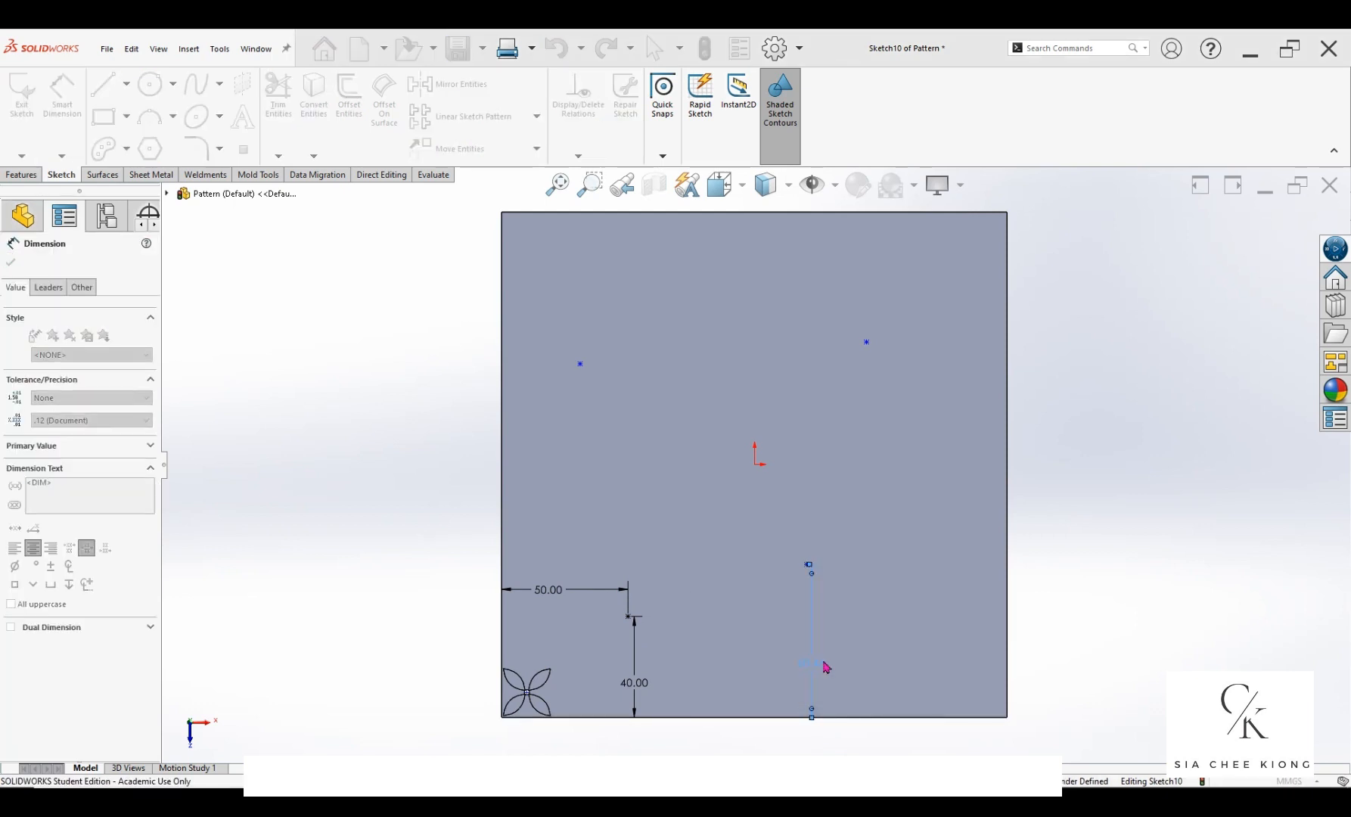
click(807, 604)
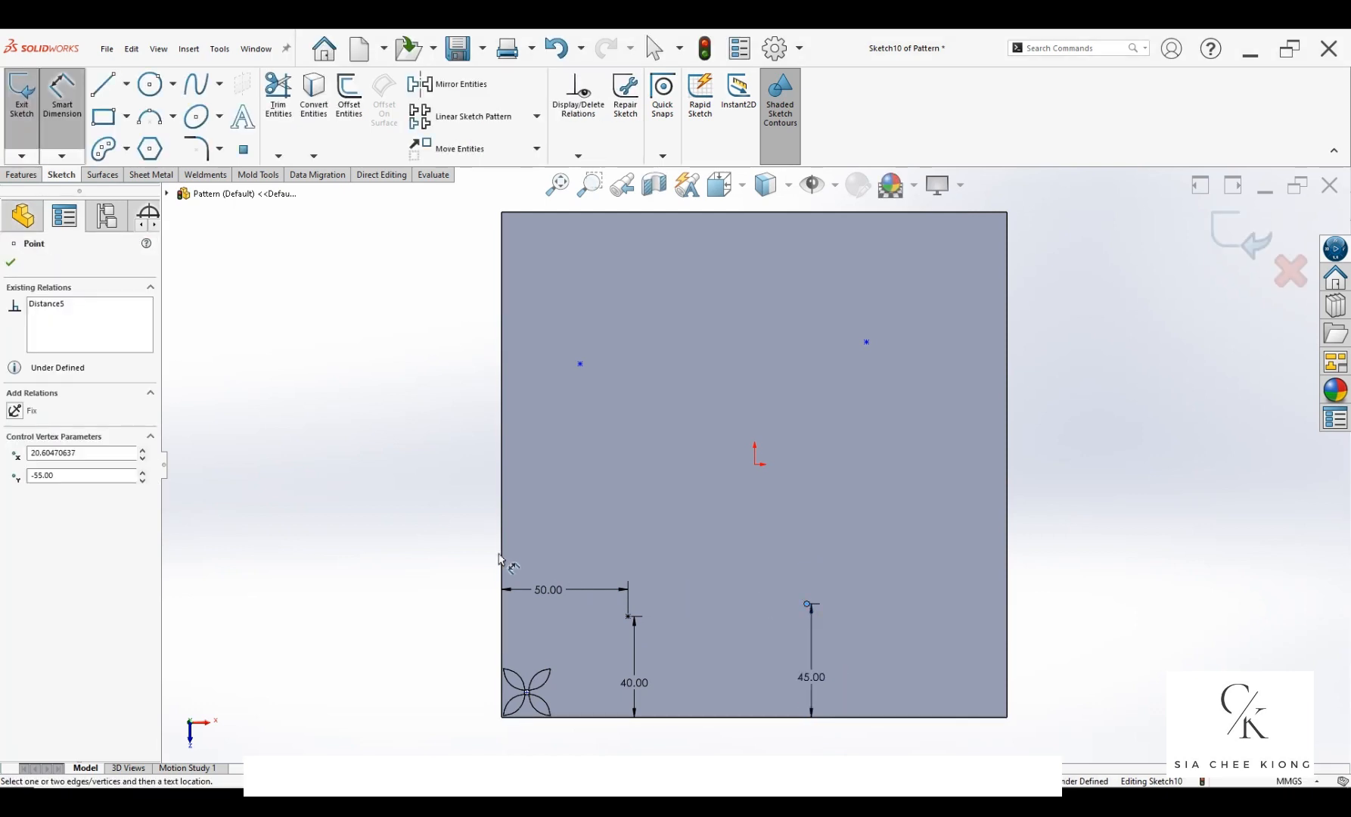
click(502, 561)
click(655, 560)
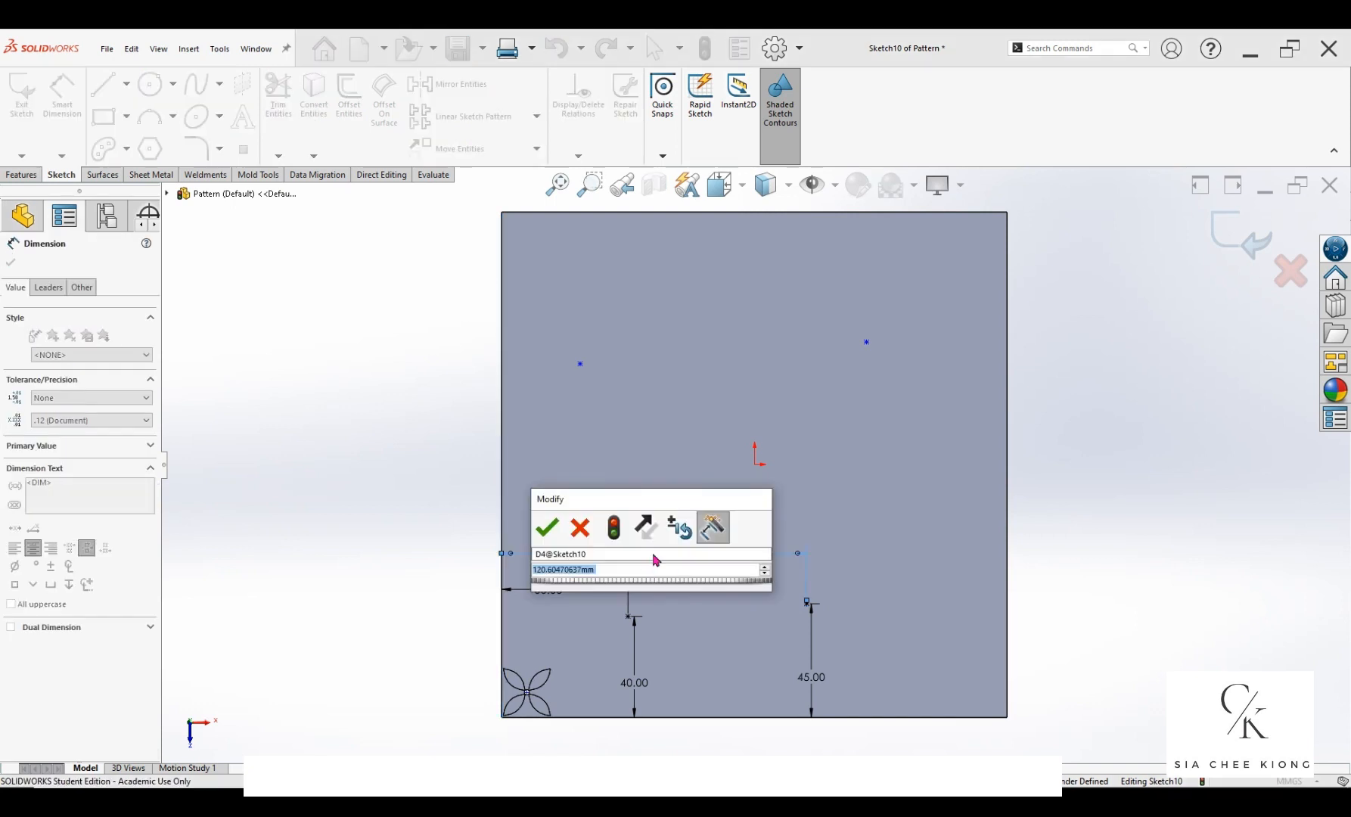
text(120)
key(Return)
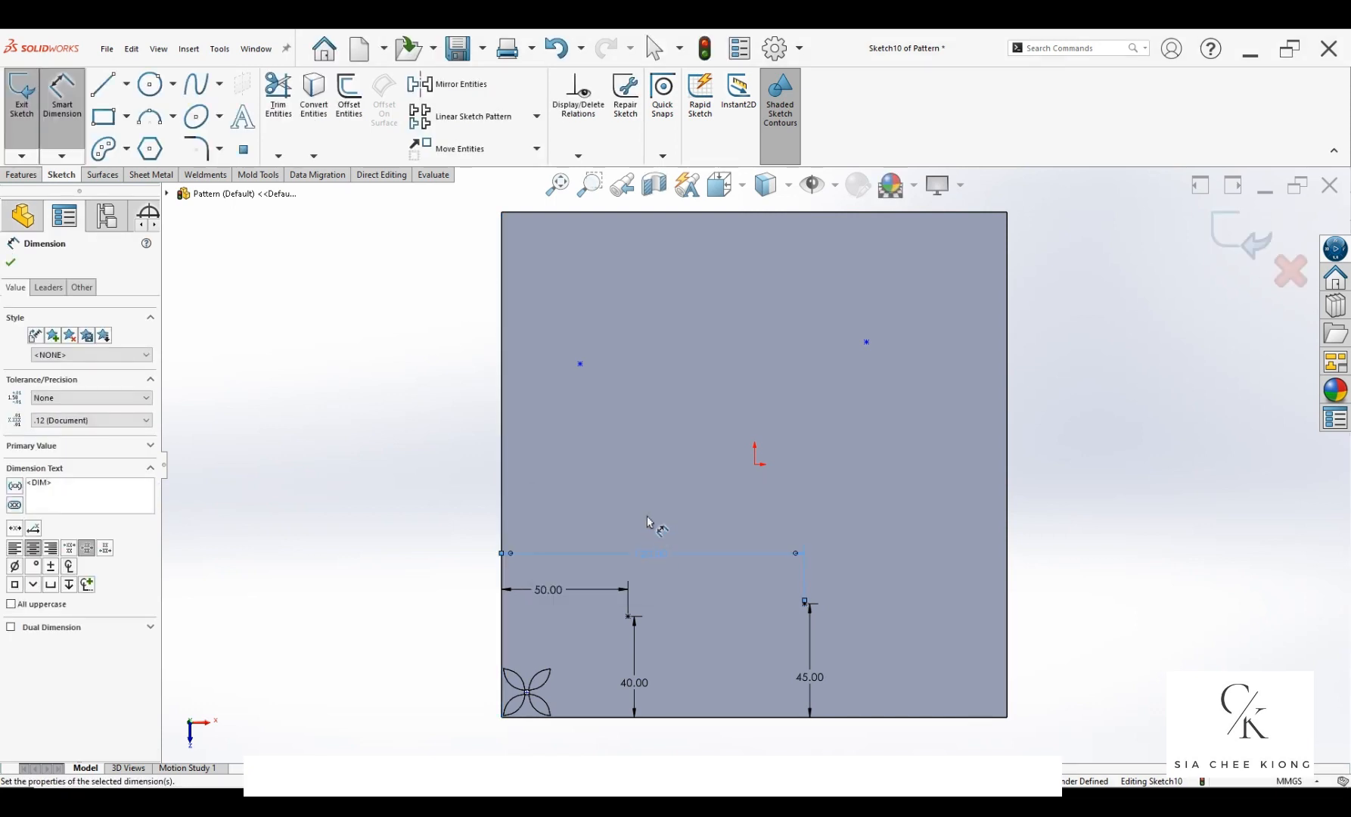
key(Escape)
Step: Add a Vertical relation between the upper-left and lower-left sketch points
click(581, 366)
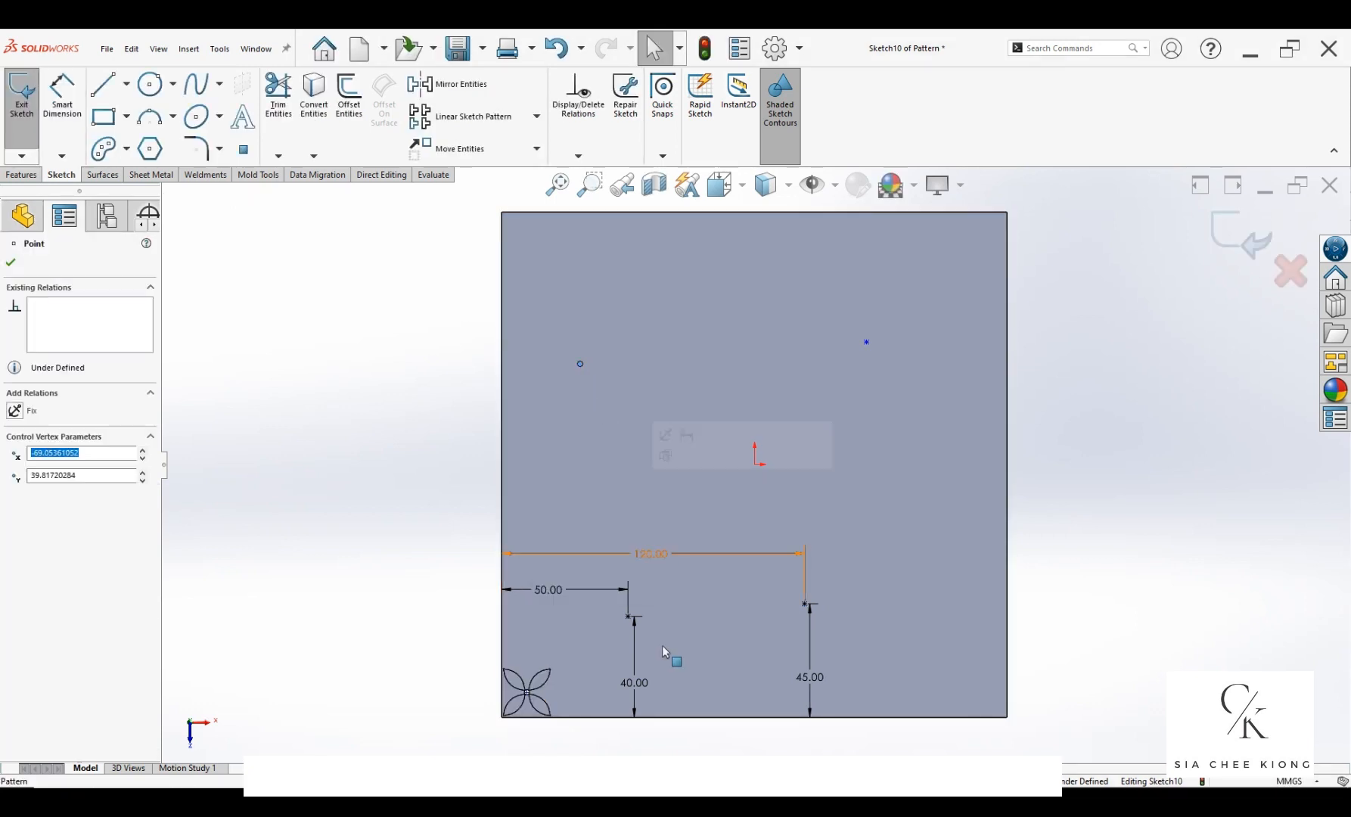
click(629, 617)
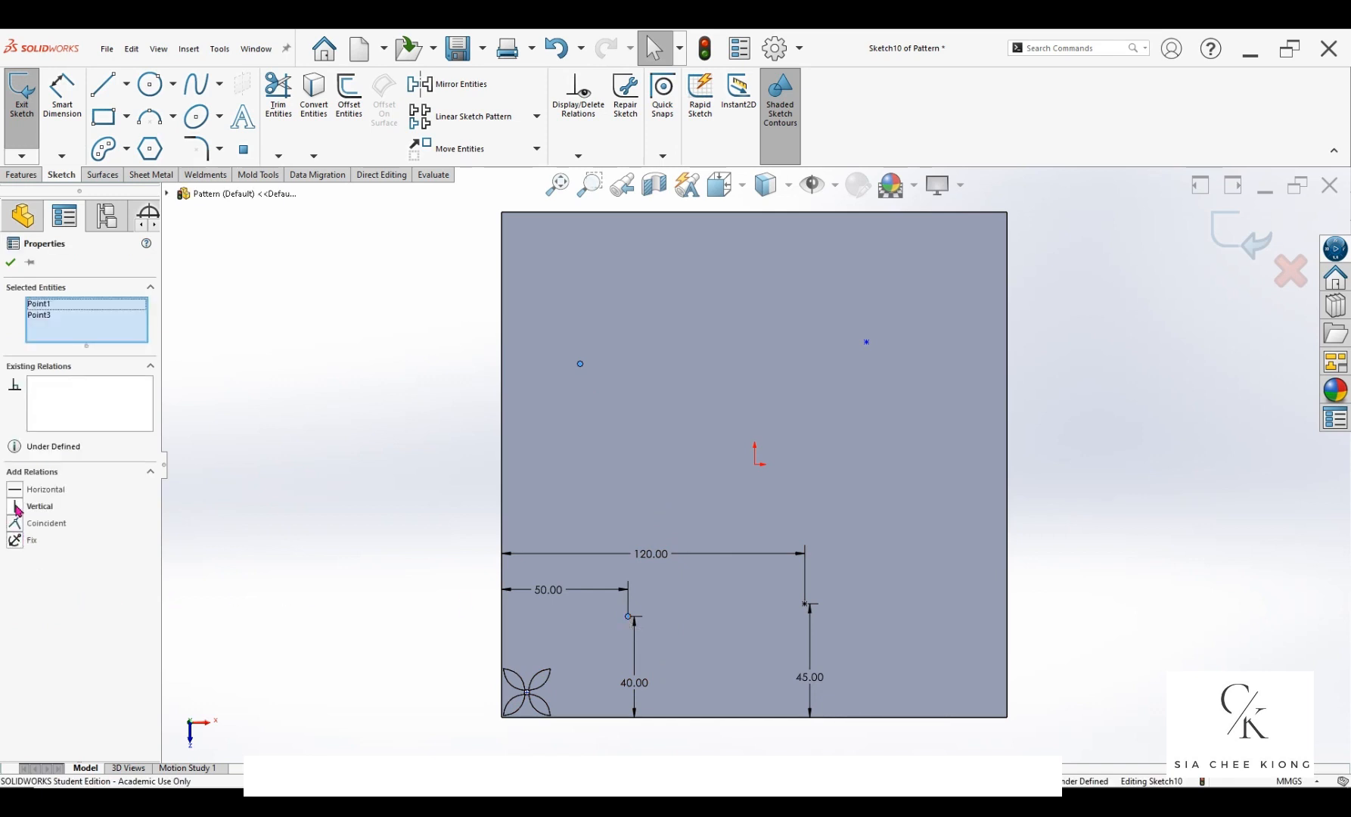
click(17, 508)
click(335, 446)
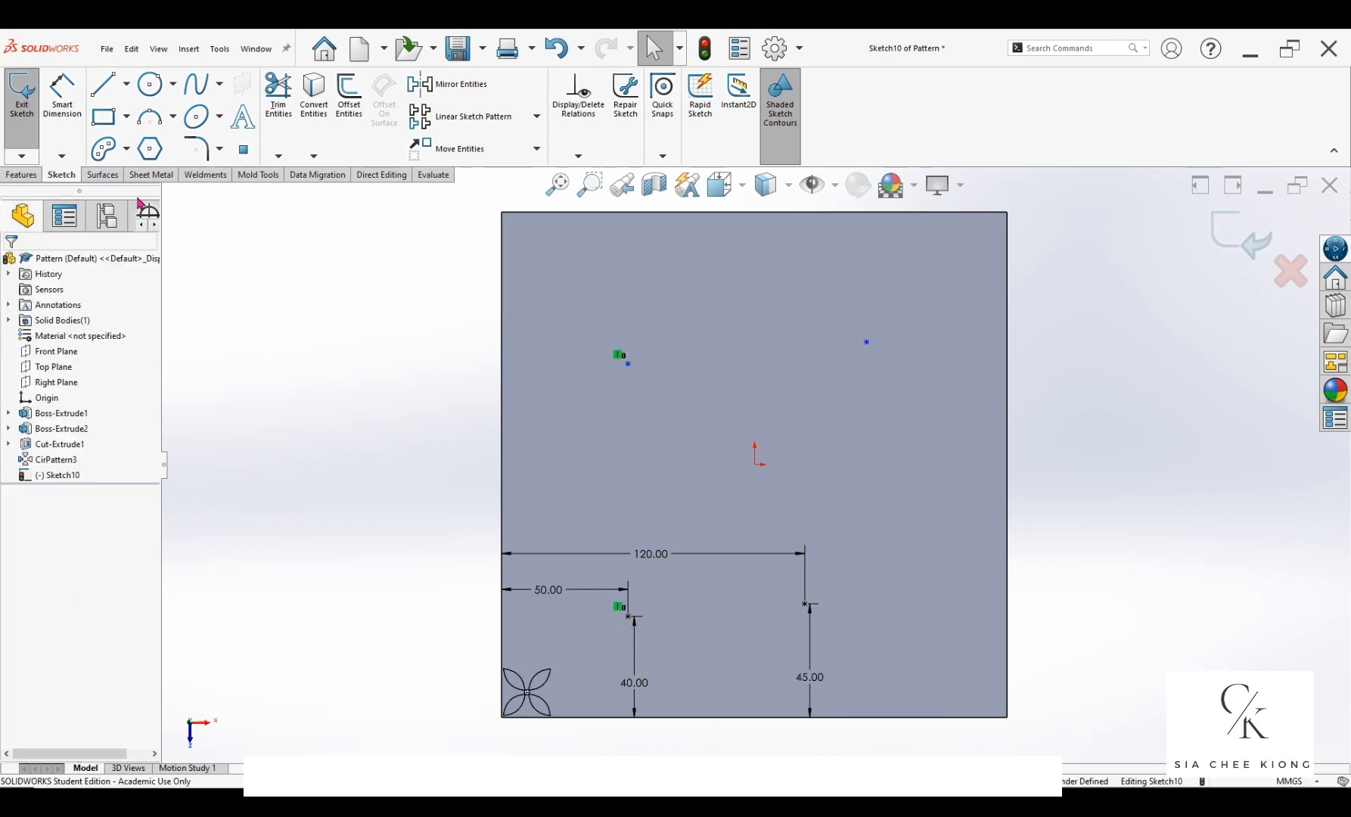
Step: Dimension the distance between the lower-left and upper-left sketch points as 100 mm
click(60, 89)
click(628, 616)
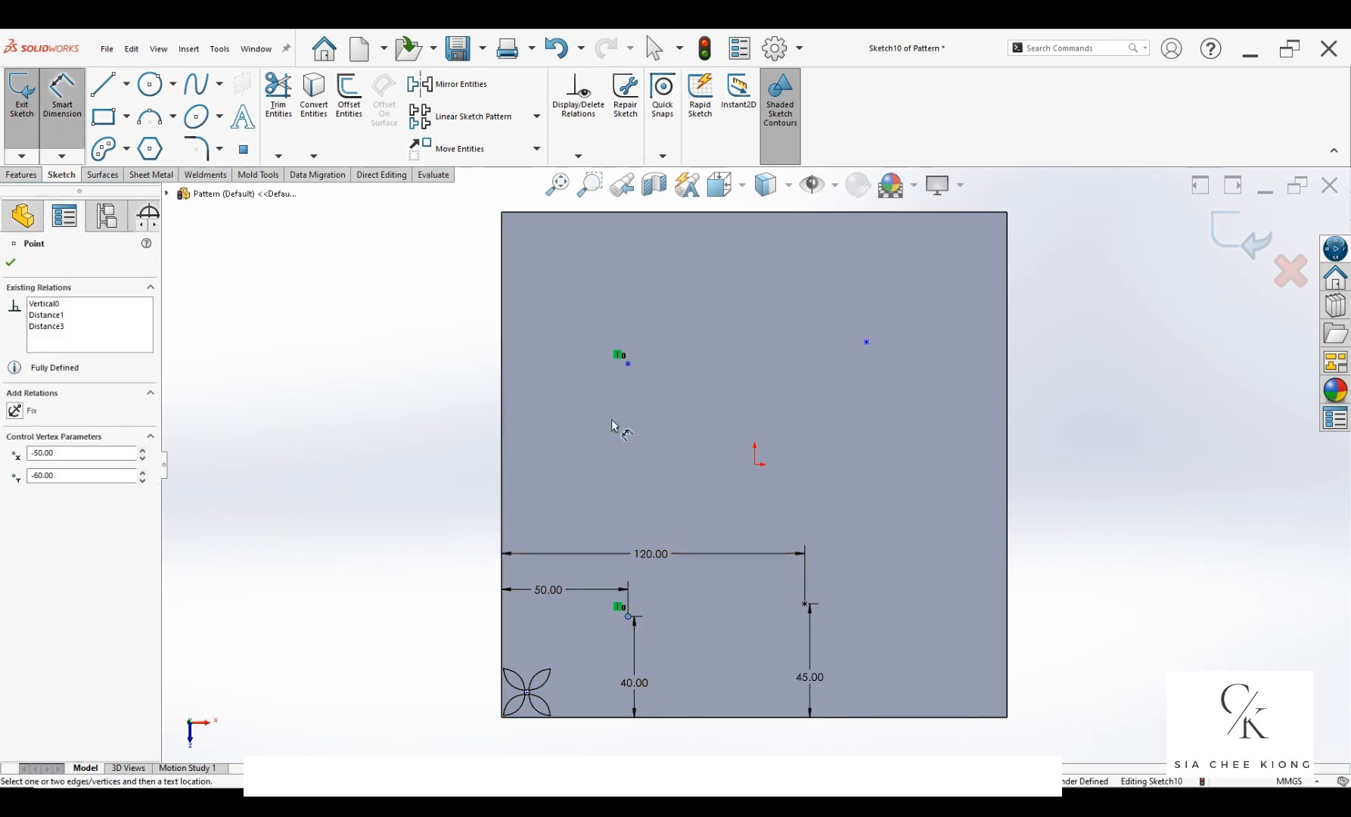
click(629, 365)
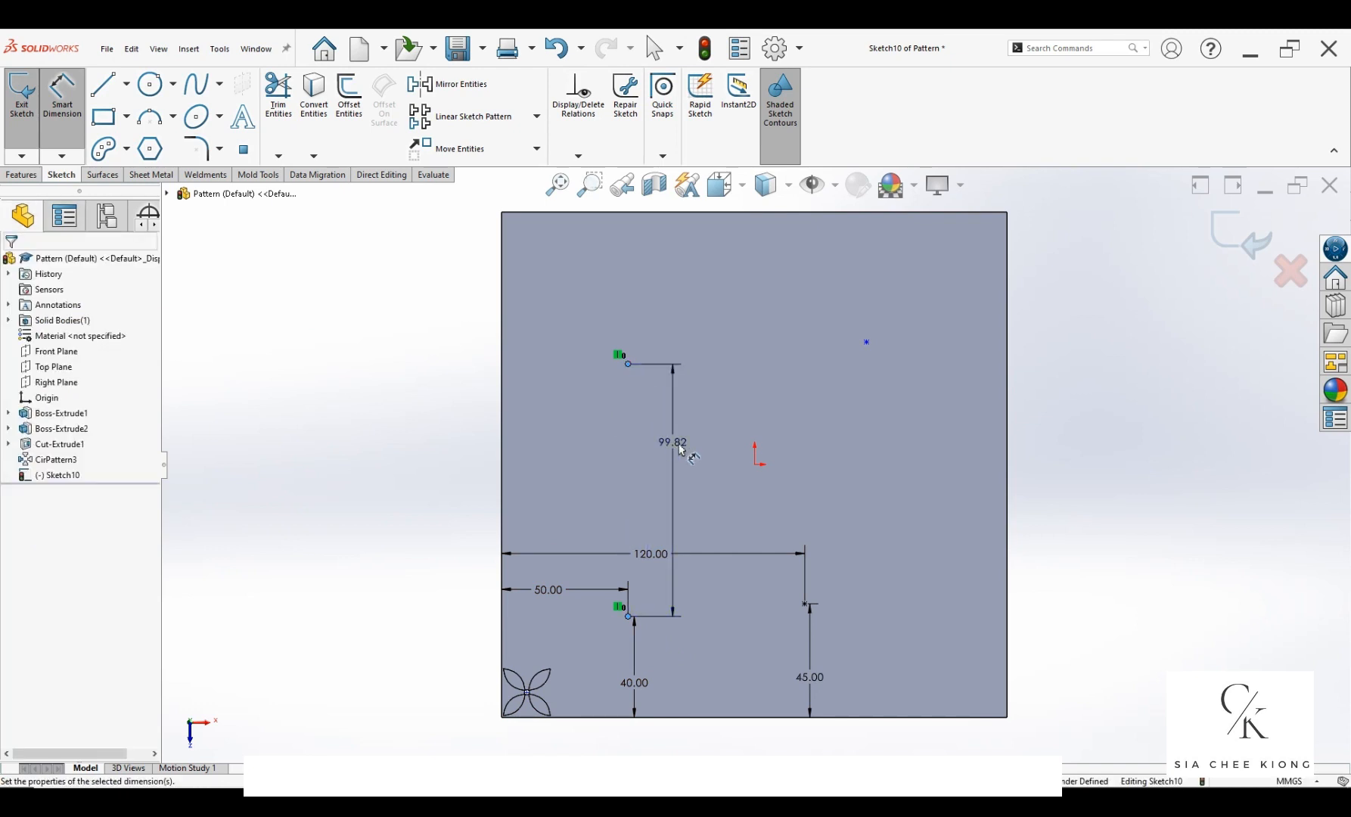
click(679, 446)
text(100)
key(Return)
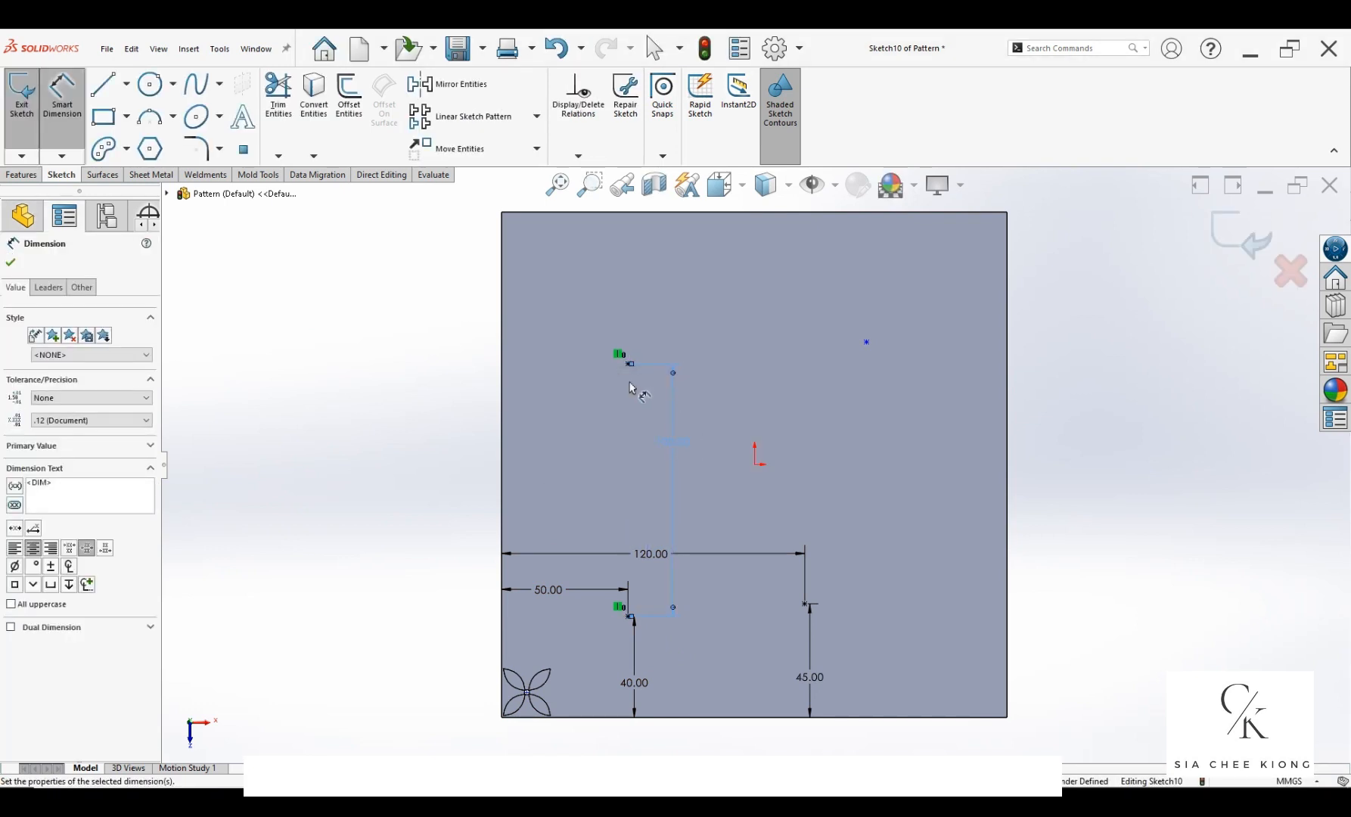
Step: Dimension the horizontal distance between the two upper sketch points as 100 mm
click(628, 365)
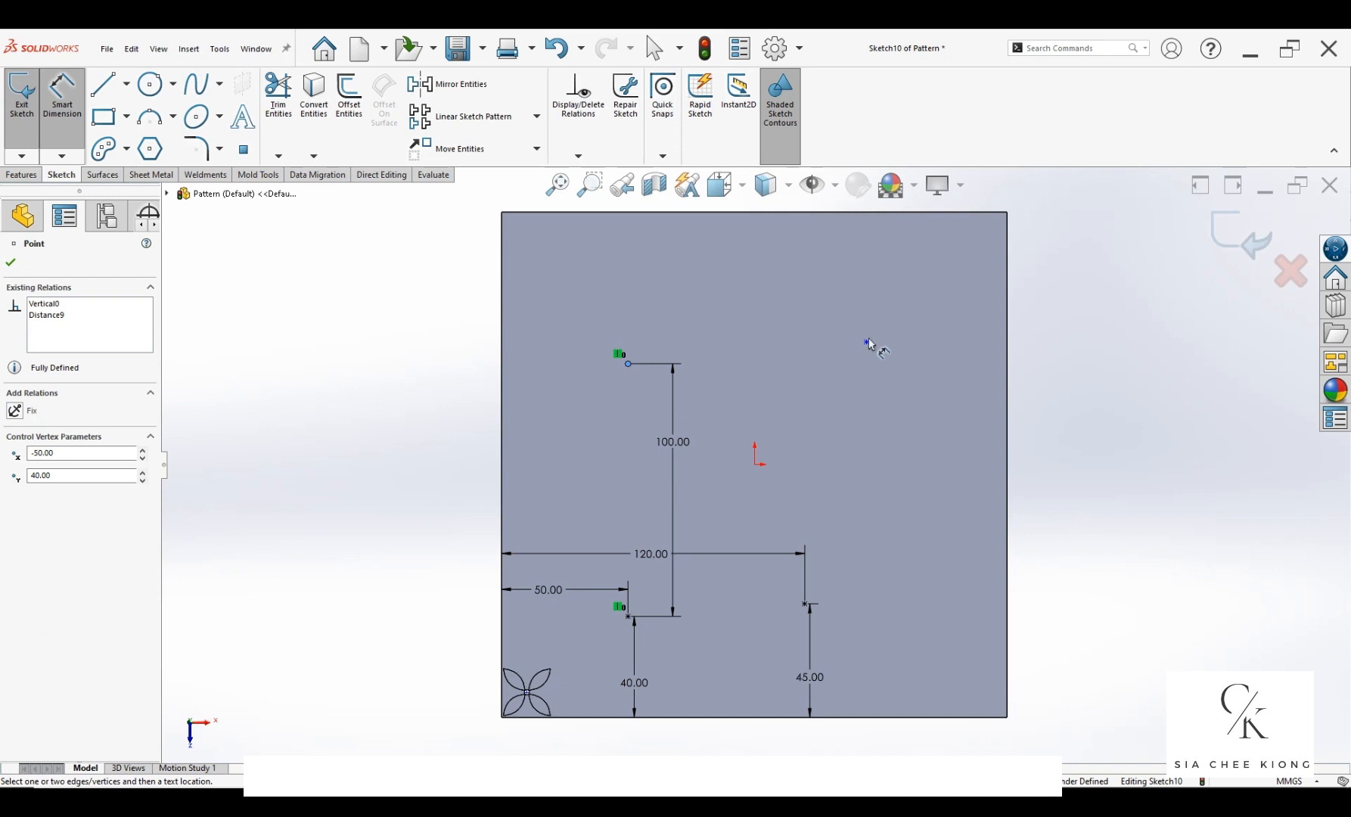
click(867, 343)
click(706, 291)
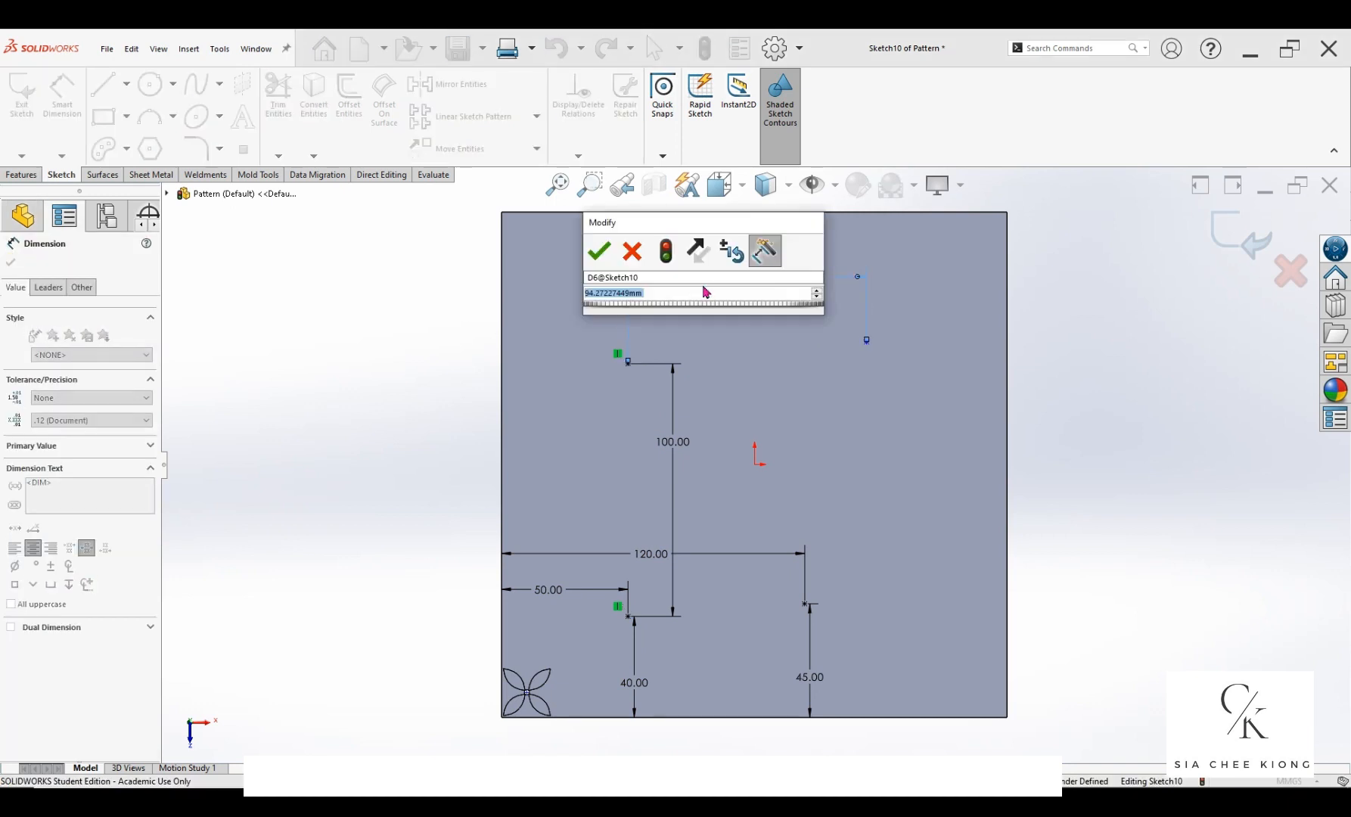
text(100)
key(Return)
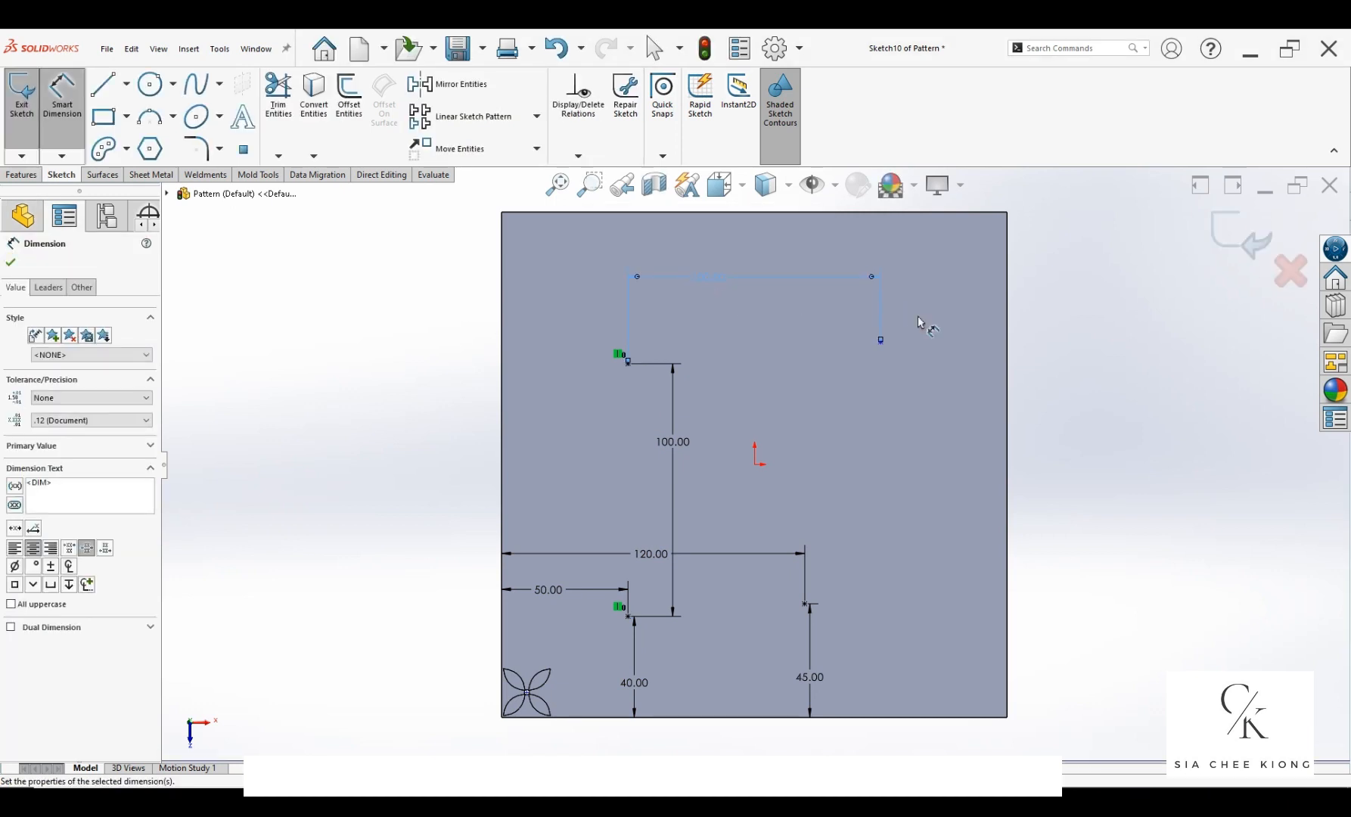
Step: Dimension the vertical distance between the upper-right and lower-right sketch points as 100 mm and exit the sketch
click(881, 342)
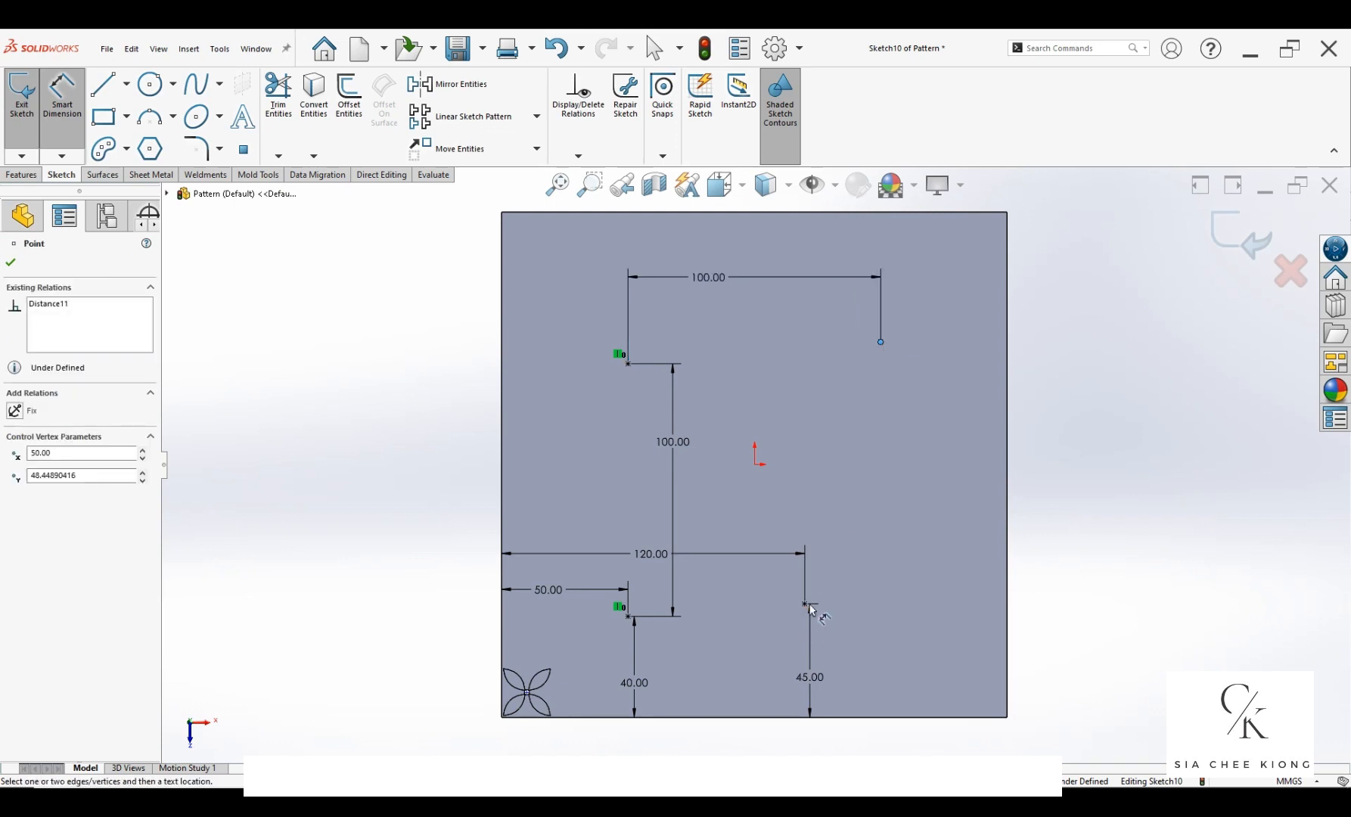
click(806, 605)
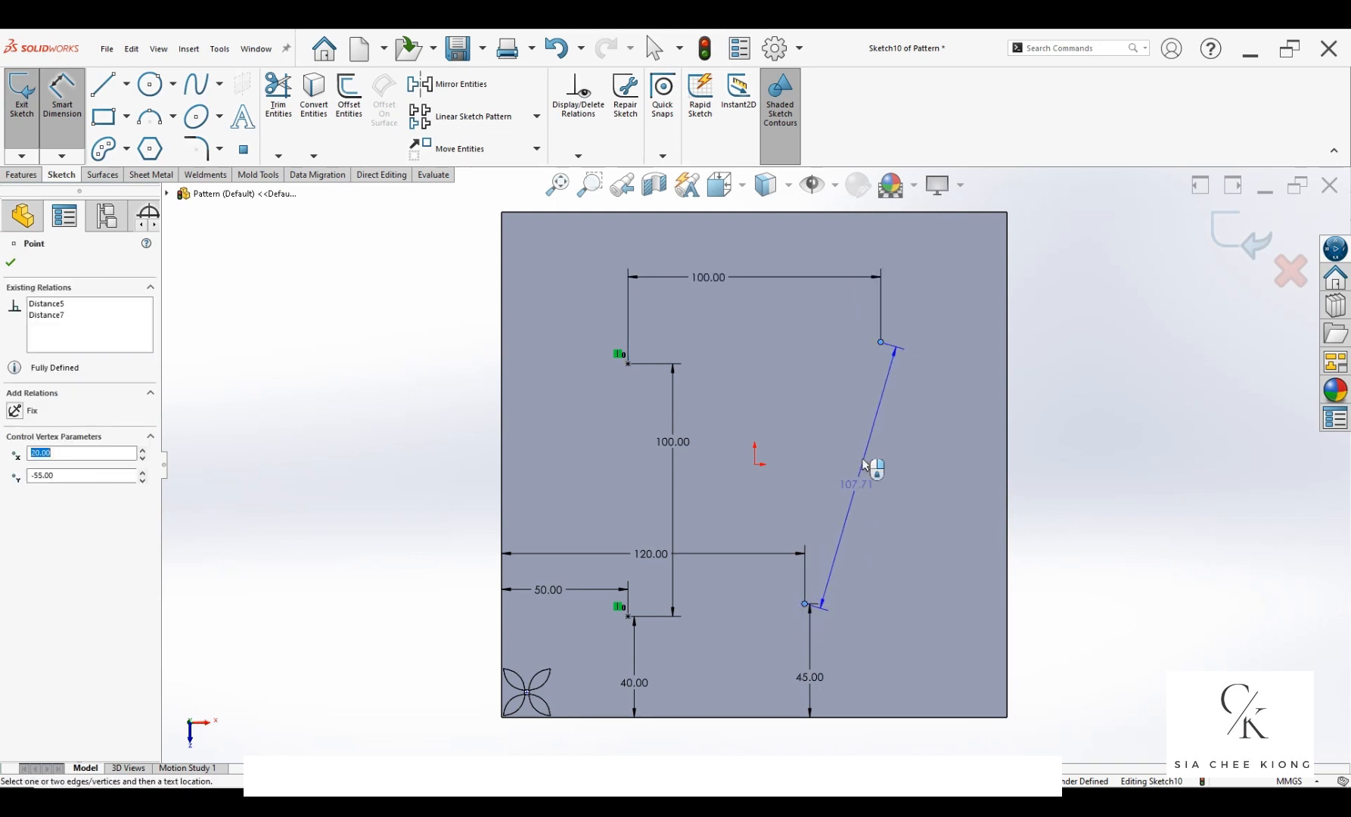
click(936, 458)
text(90)
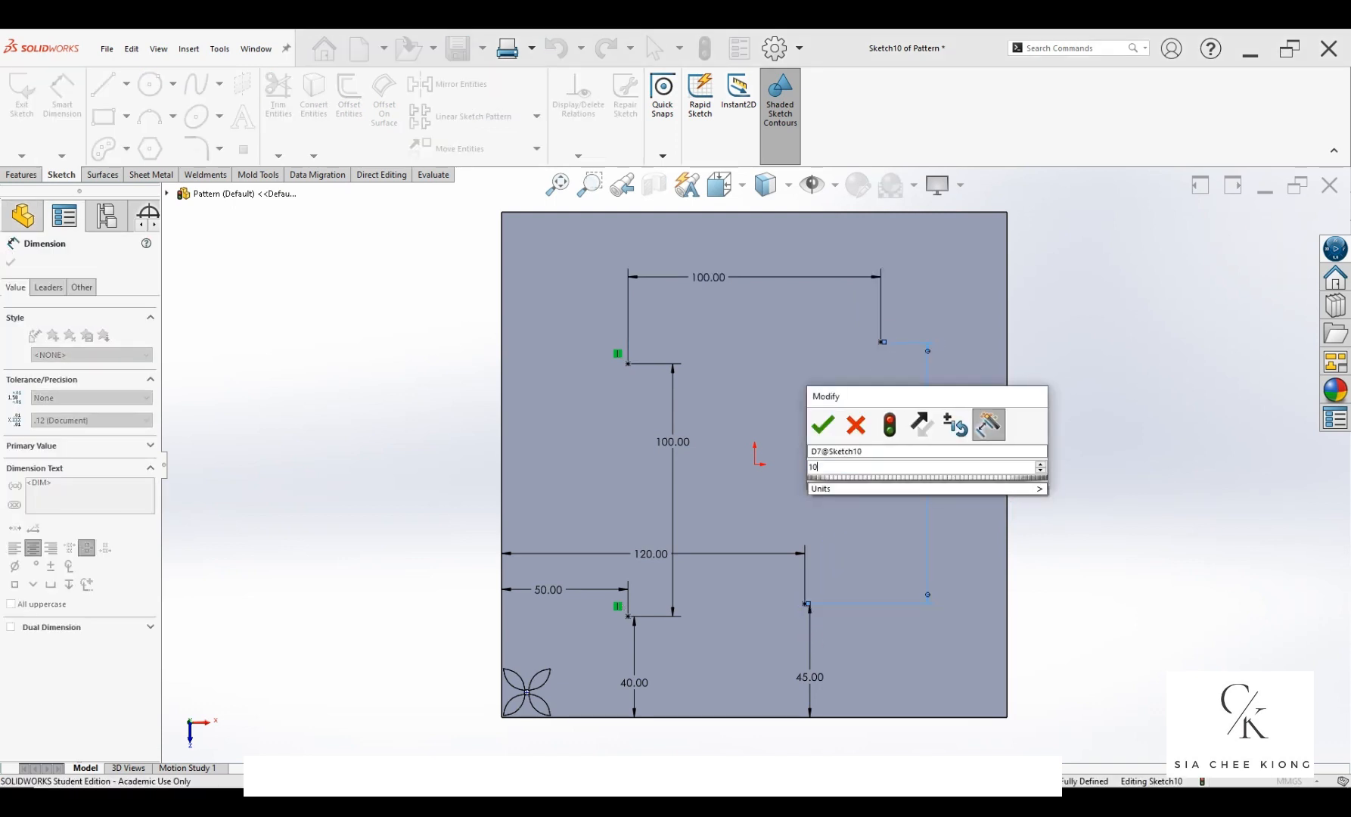
key(Return)
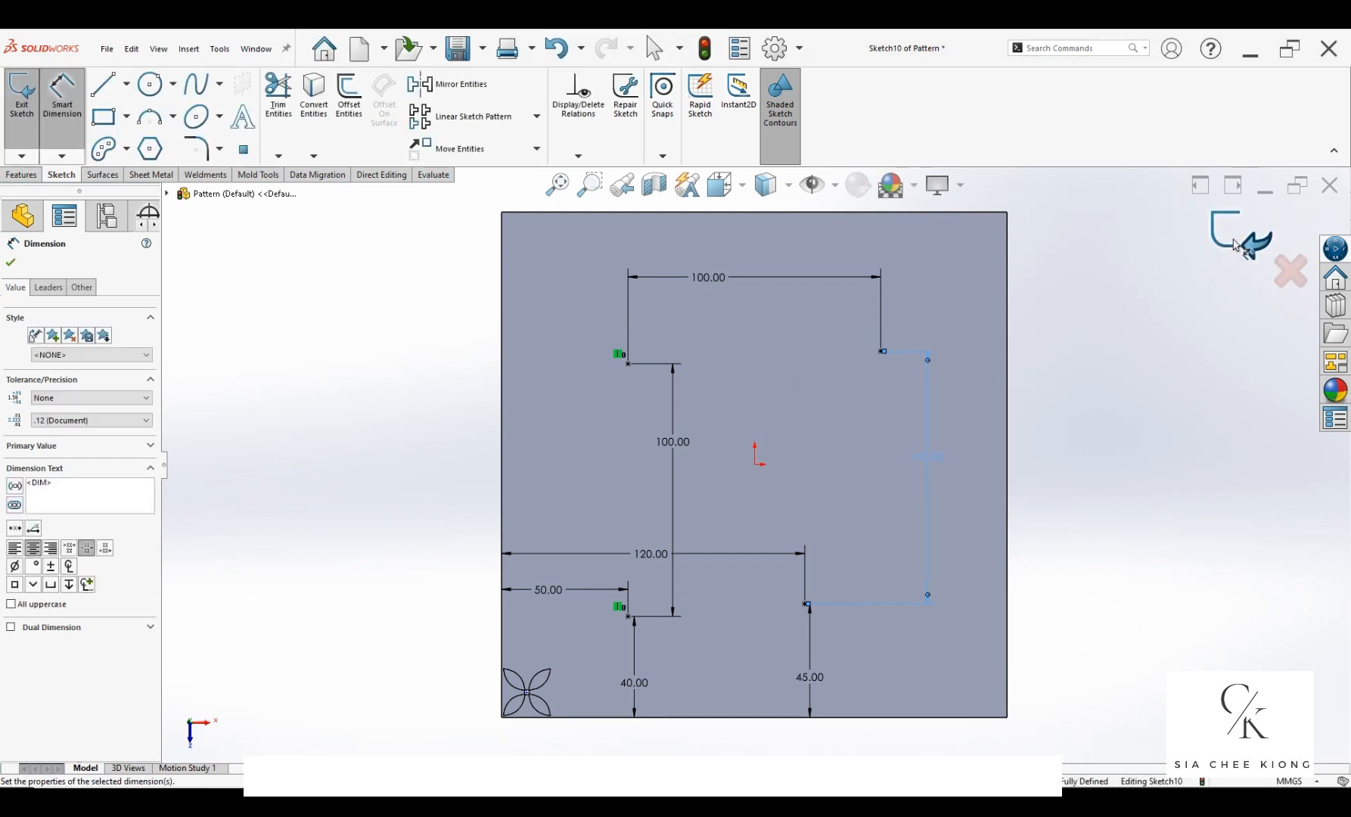
click(1233, 244)
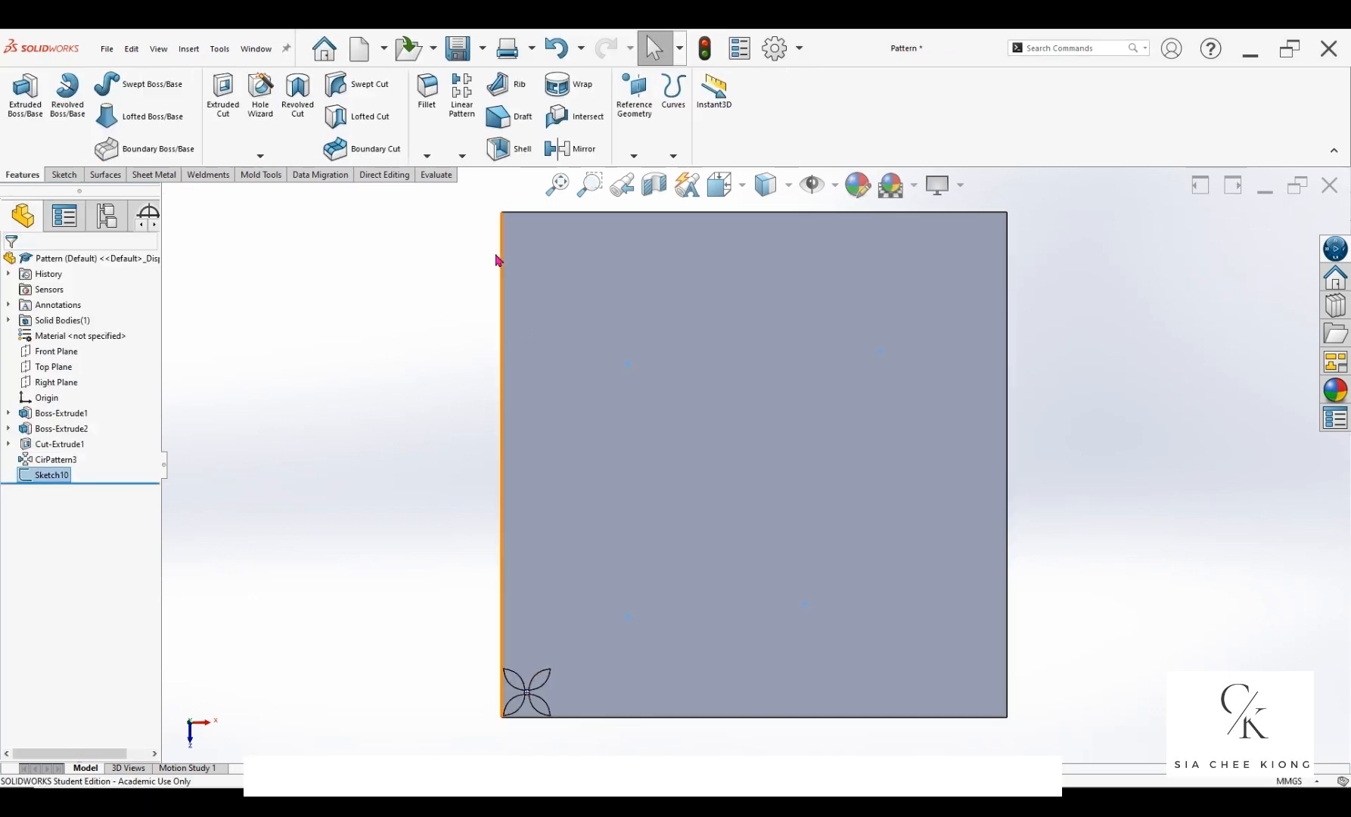
Step: Start a sketch driven pattern from the point sketch, with the leaf-shaped boss and its circular pattern as the features to repeat
click(463, 156)
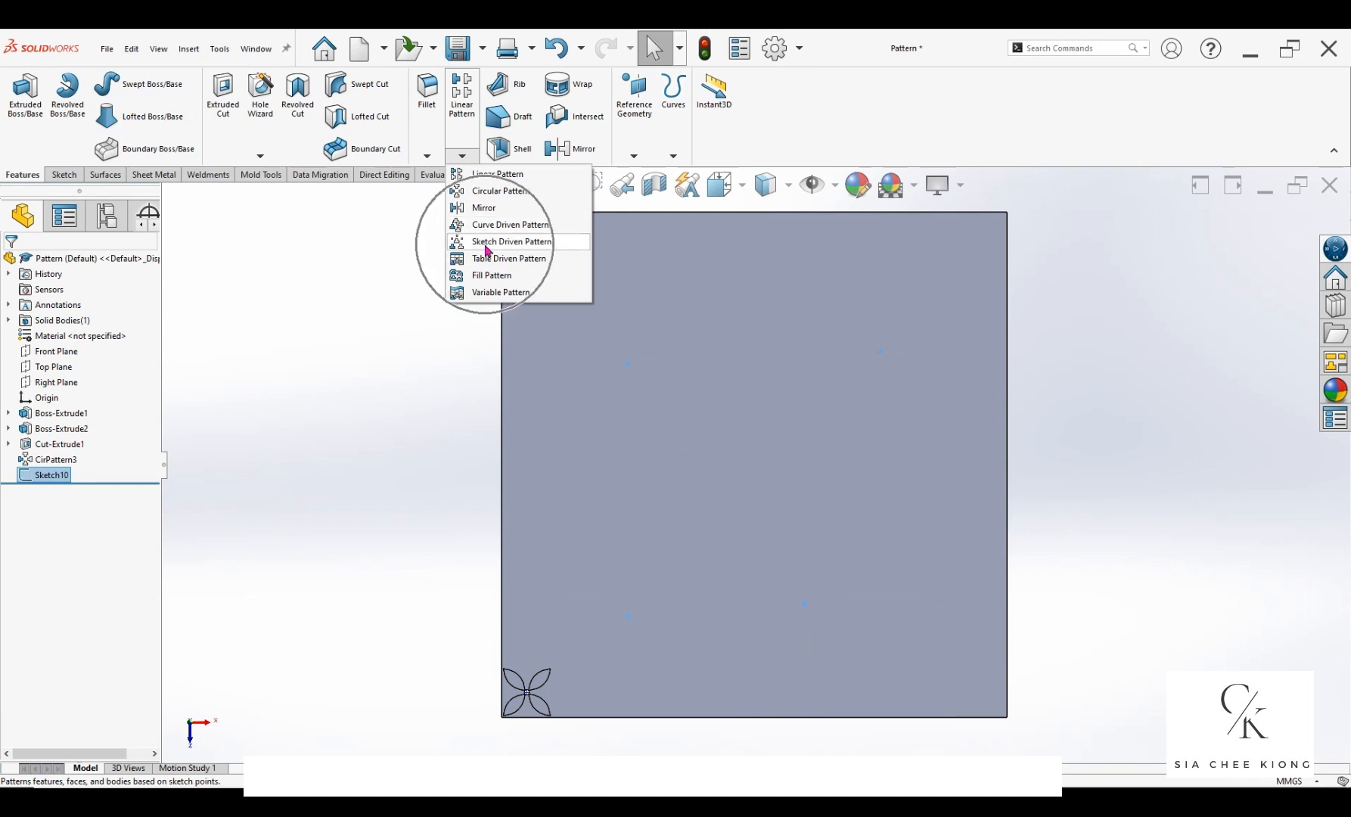
click(486, 243)
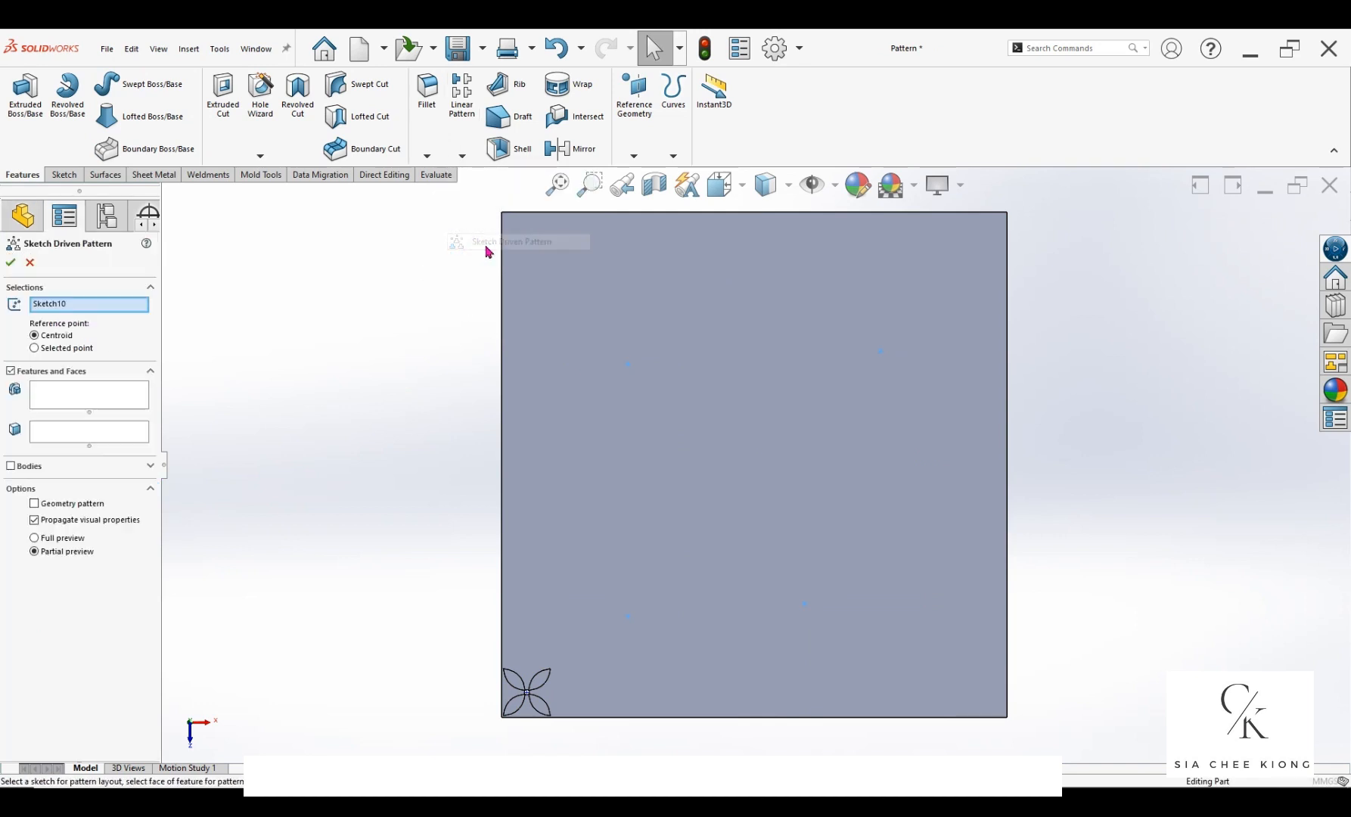
click(66, 406)
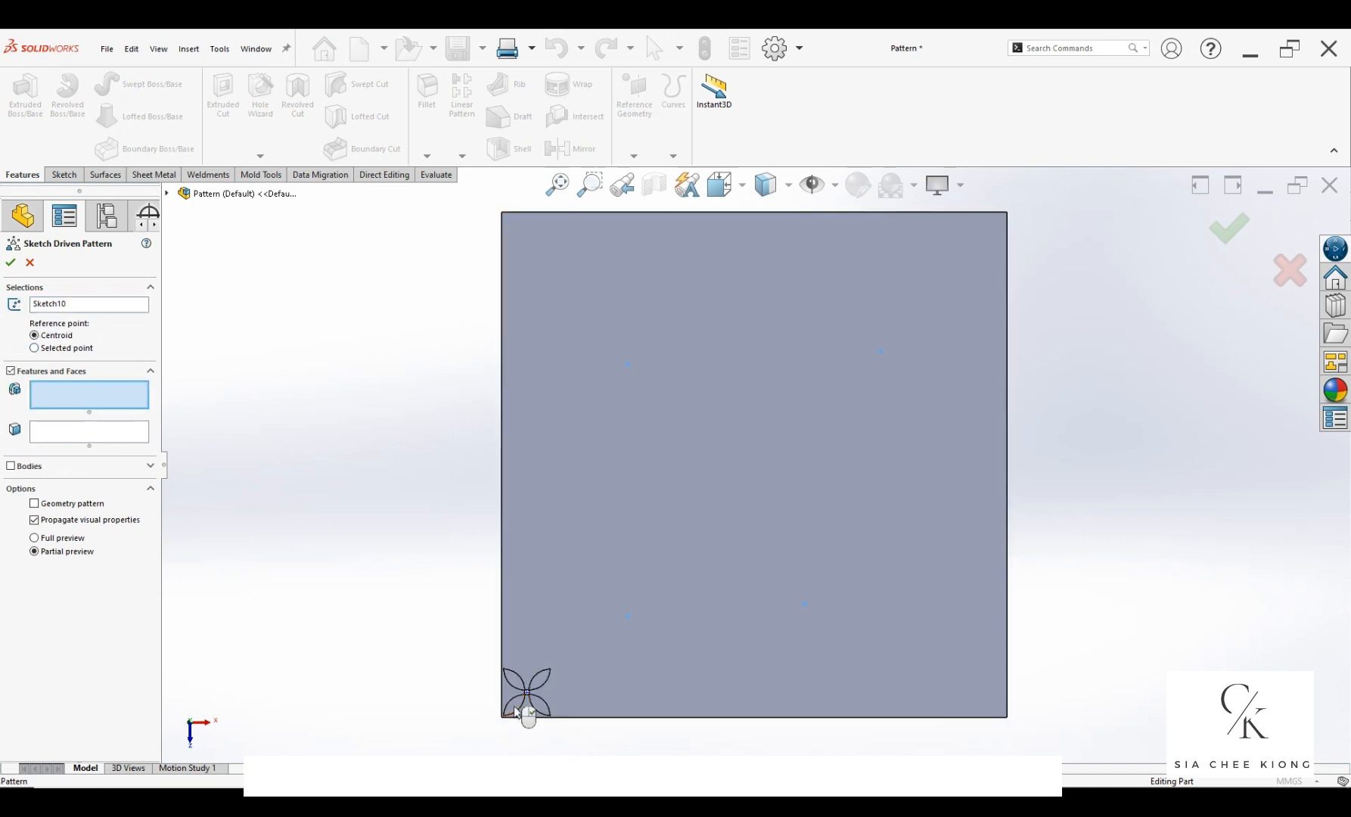
click(532, 712)
click(542, 711)
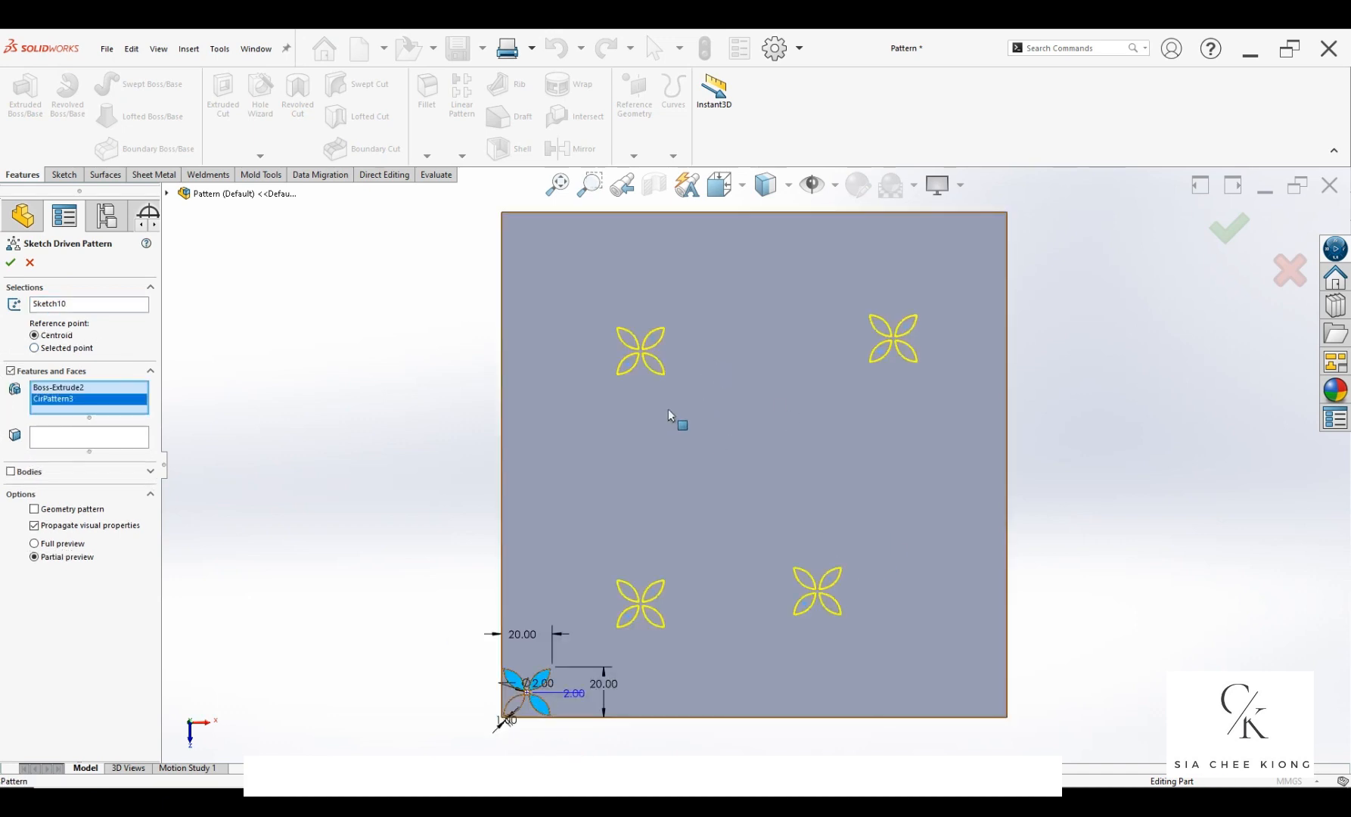
Step: Confirm the sketch driven pattern of the leaf motif and show the plate in isometric view
click(11, 263)
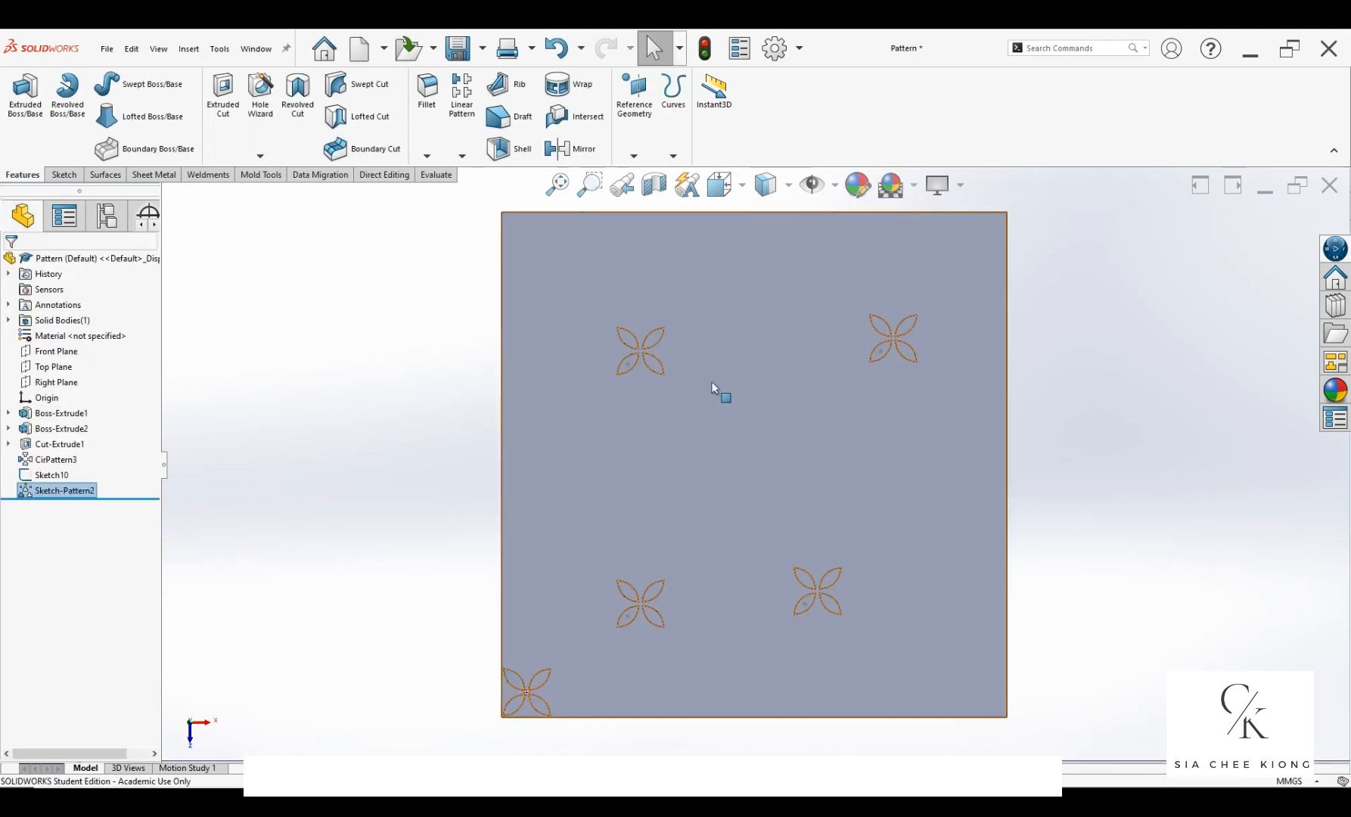
key(space)
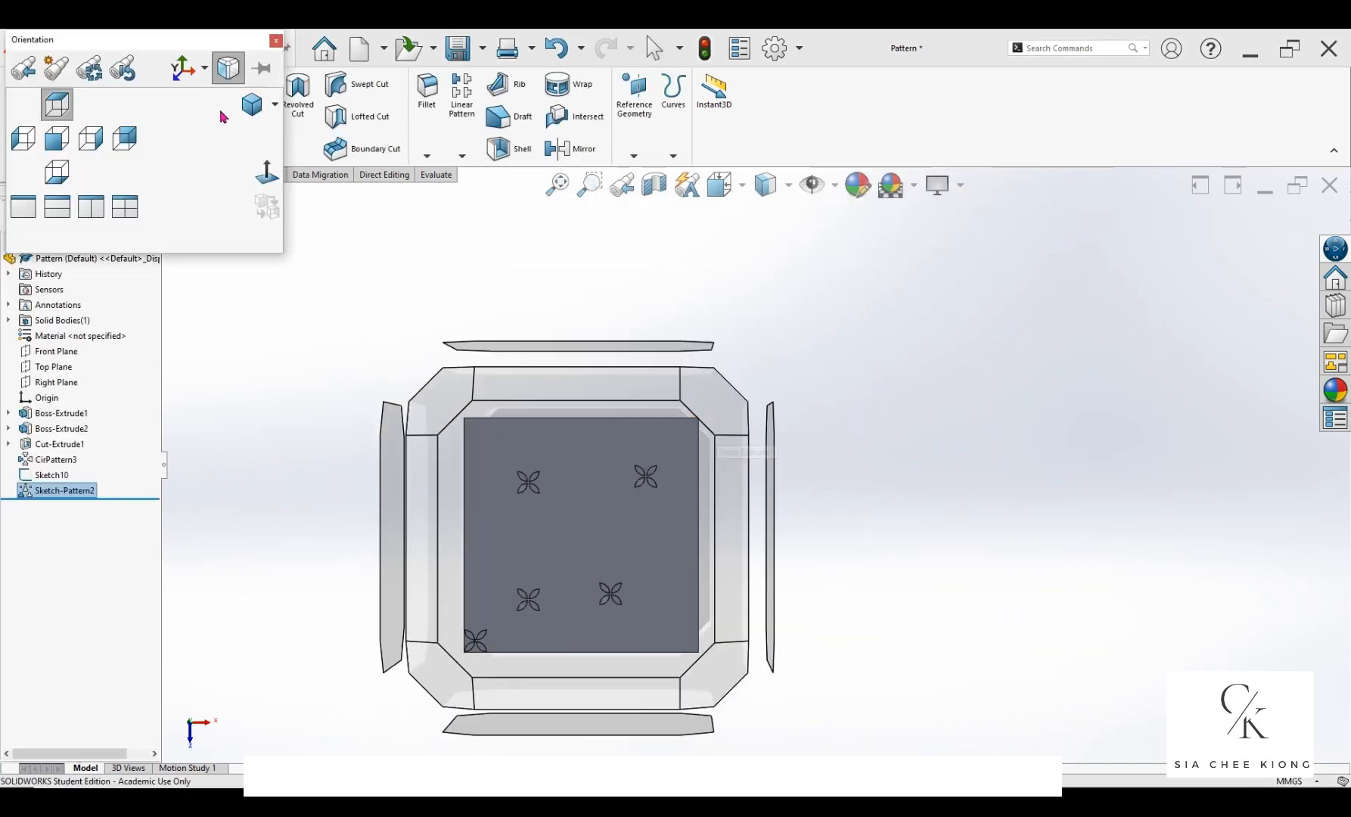
click(253, 106)
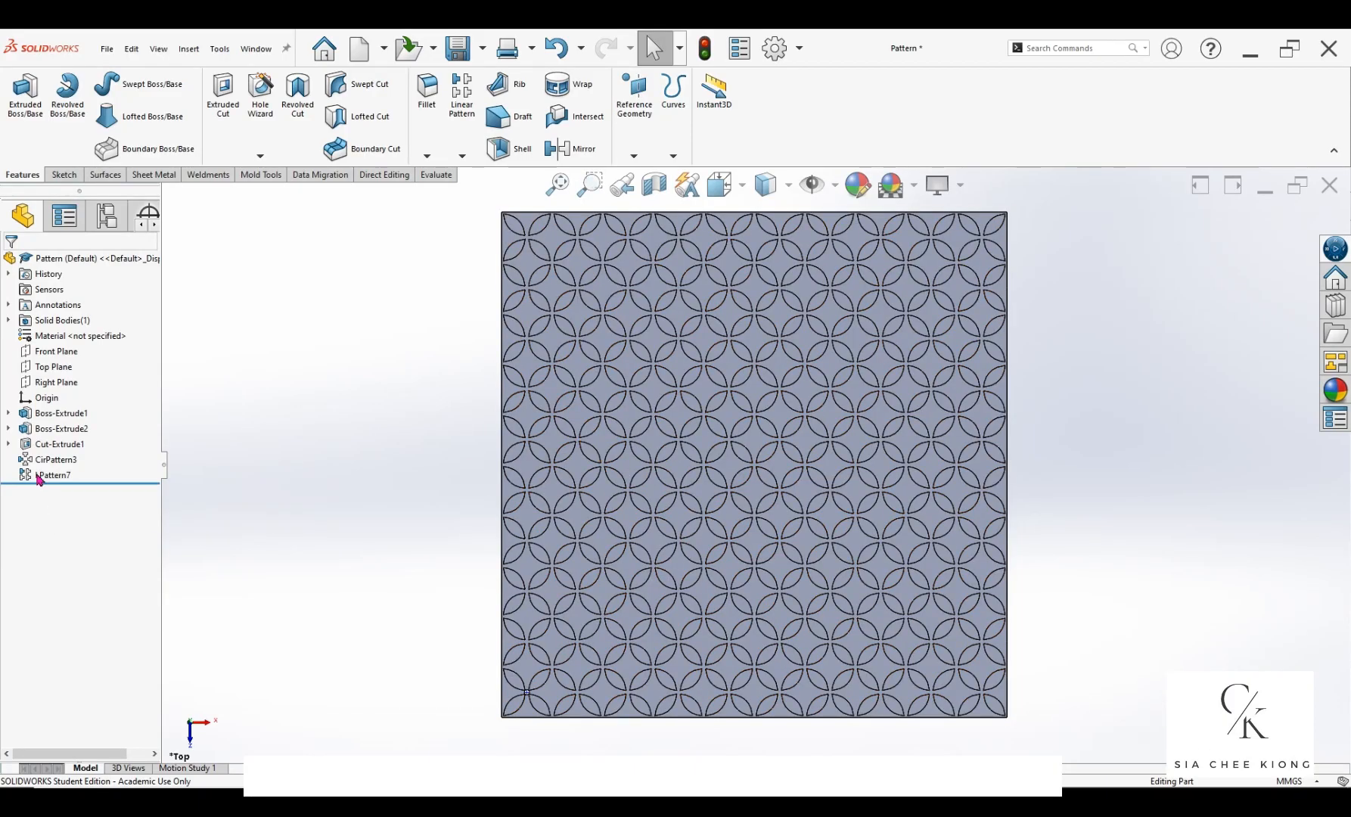
Step: Open the full-plate linear pattern LPattern7 for editing and enable choosing instances to skip
mouse_move(39, 478)
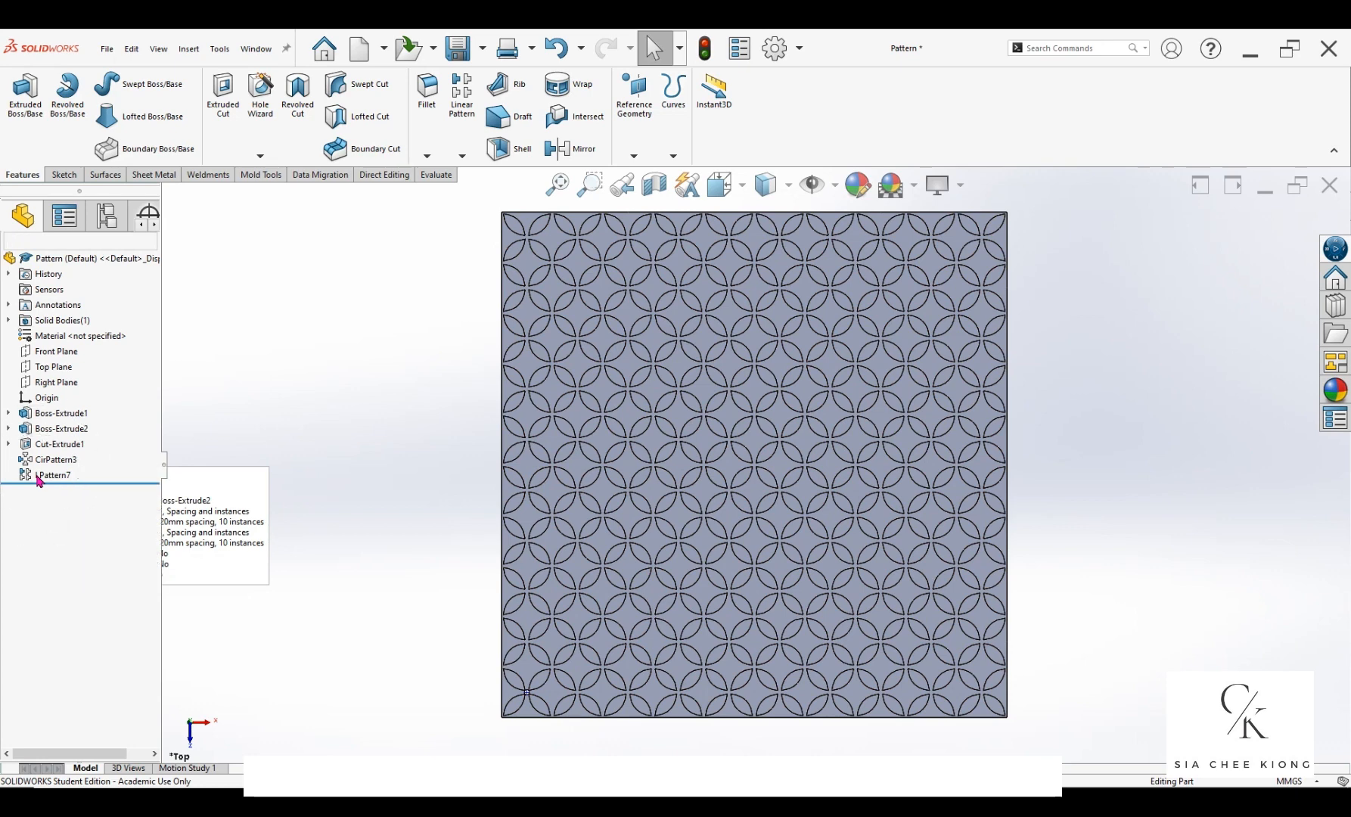
right_click(39, 477)
click(50, 438)
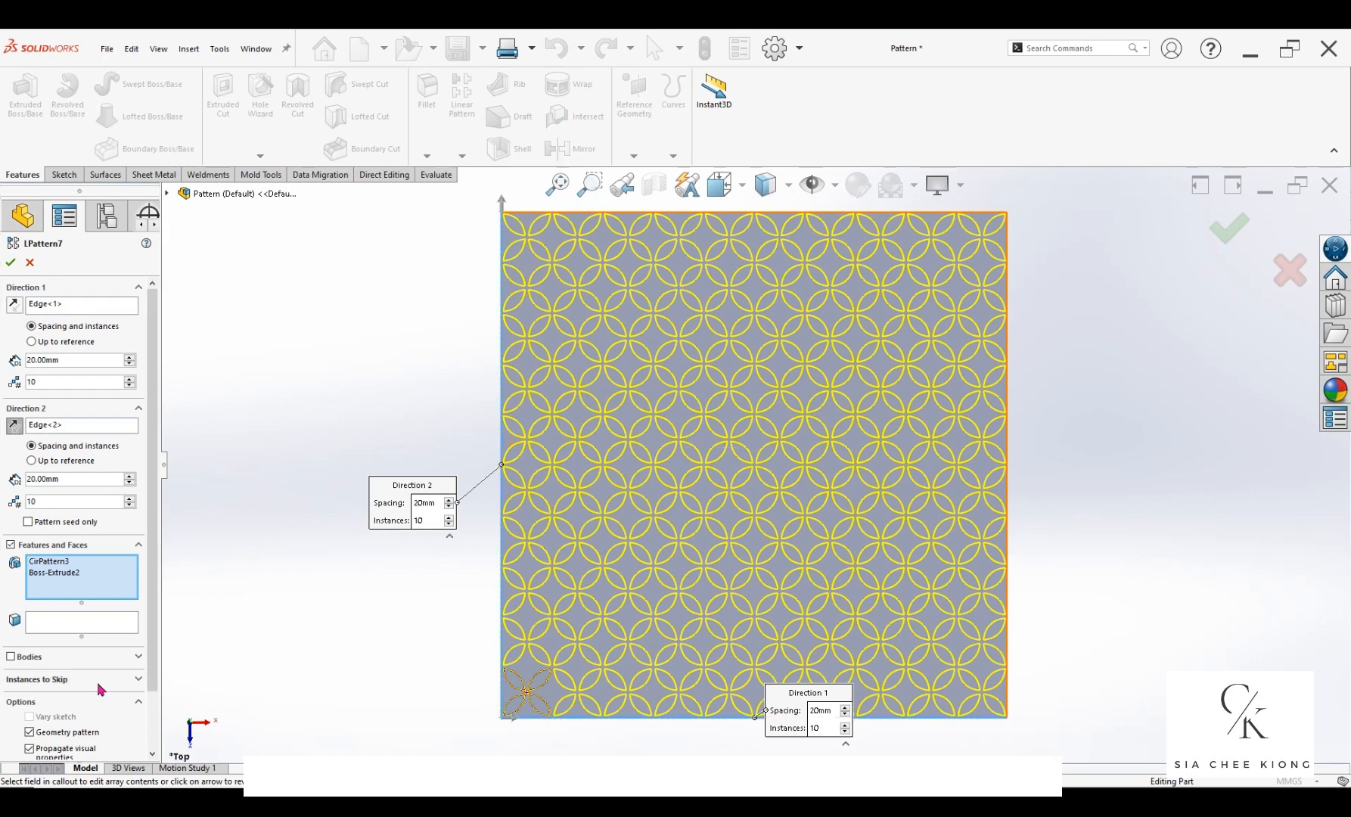
key(ctrl)
key(ctrl)
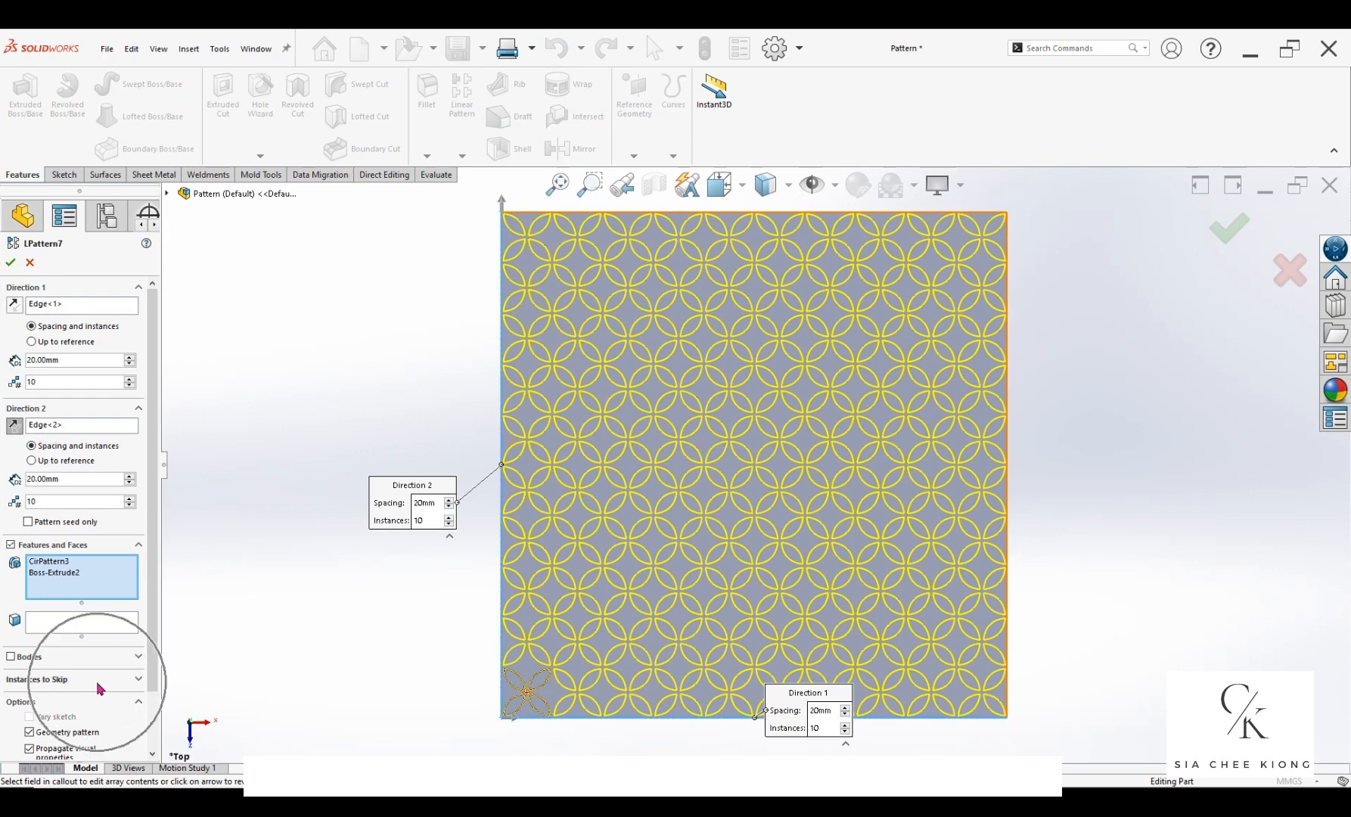
click(99, 681)
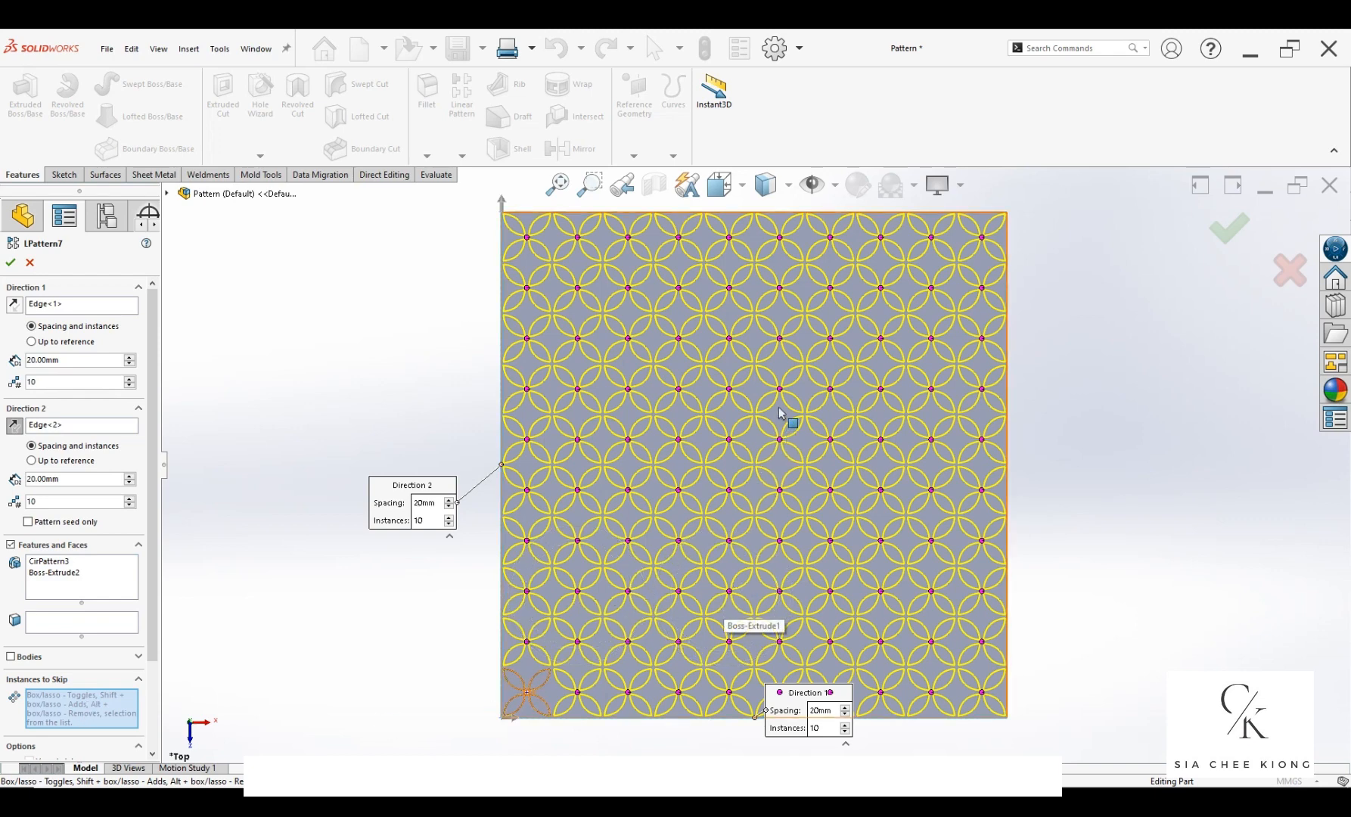
Step: Try skipping the pattern instances (7, 7), (3, 6) and (7, 3), and restore all three
click(830, 389)
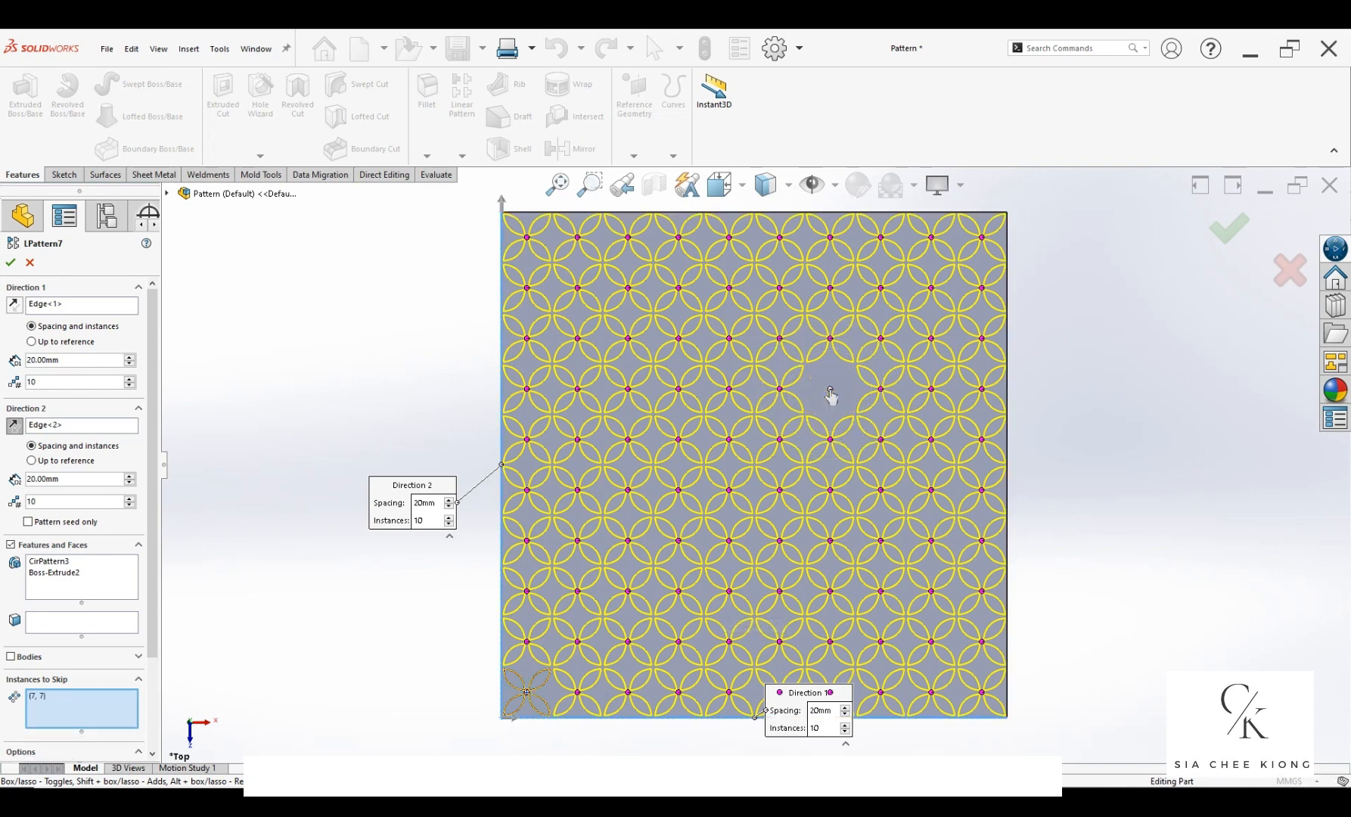
click(626, 439)
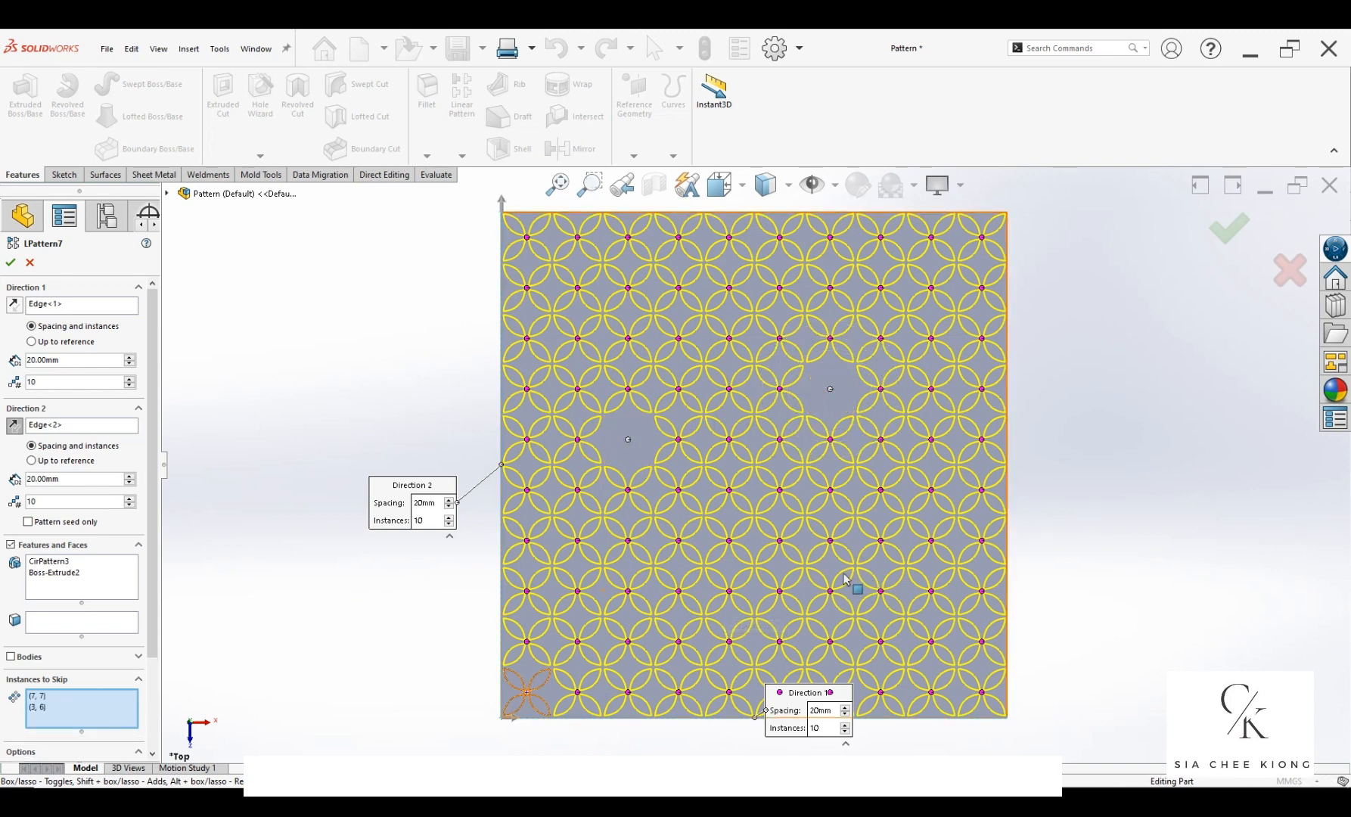
click(830, 591)
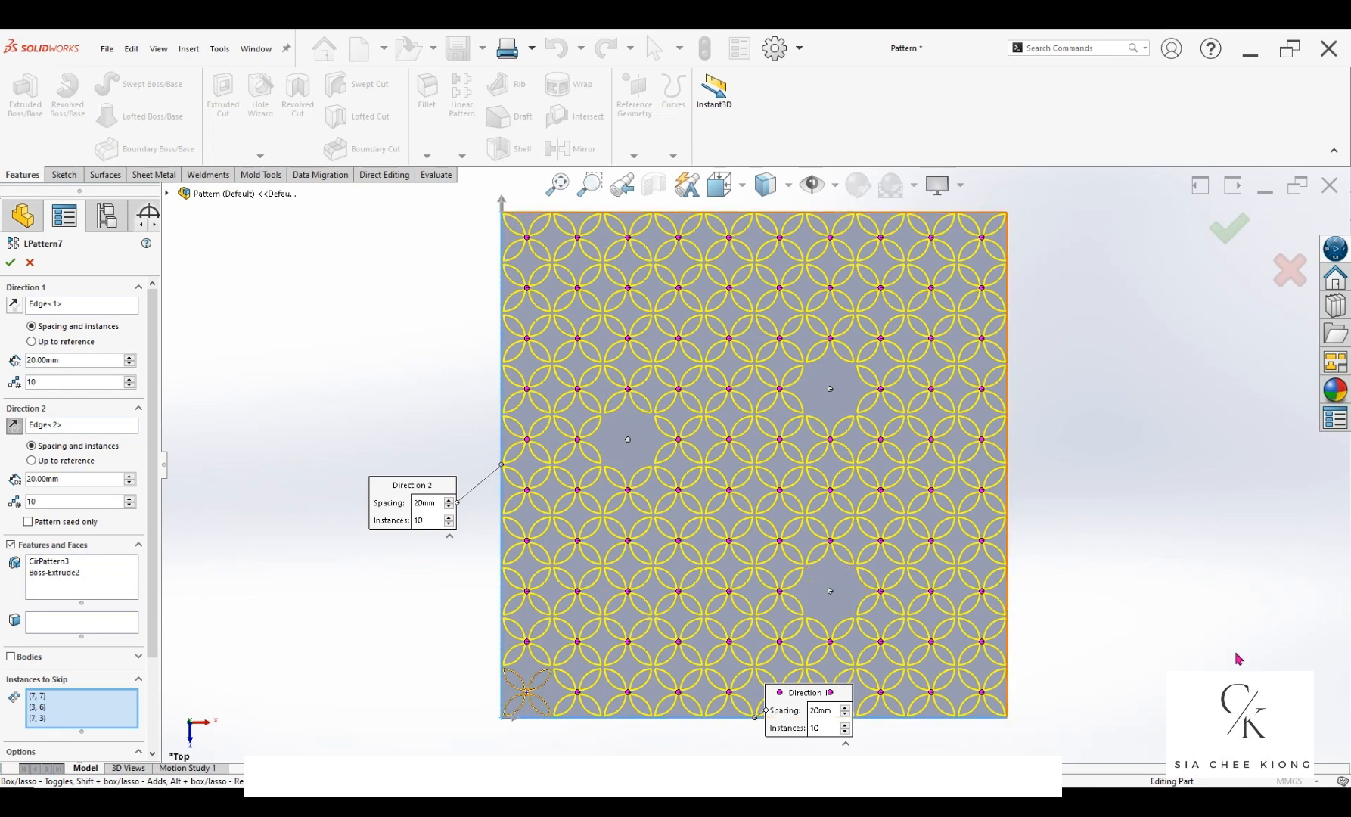
click(830, 389)
click(627, 441)
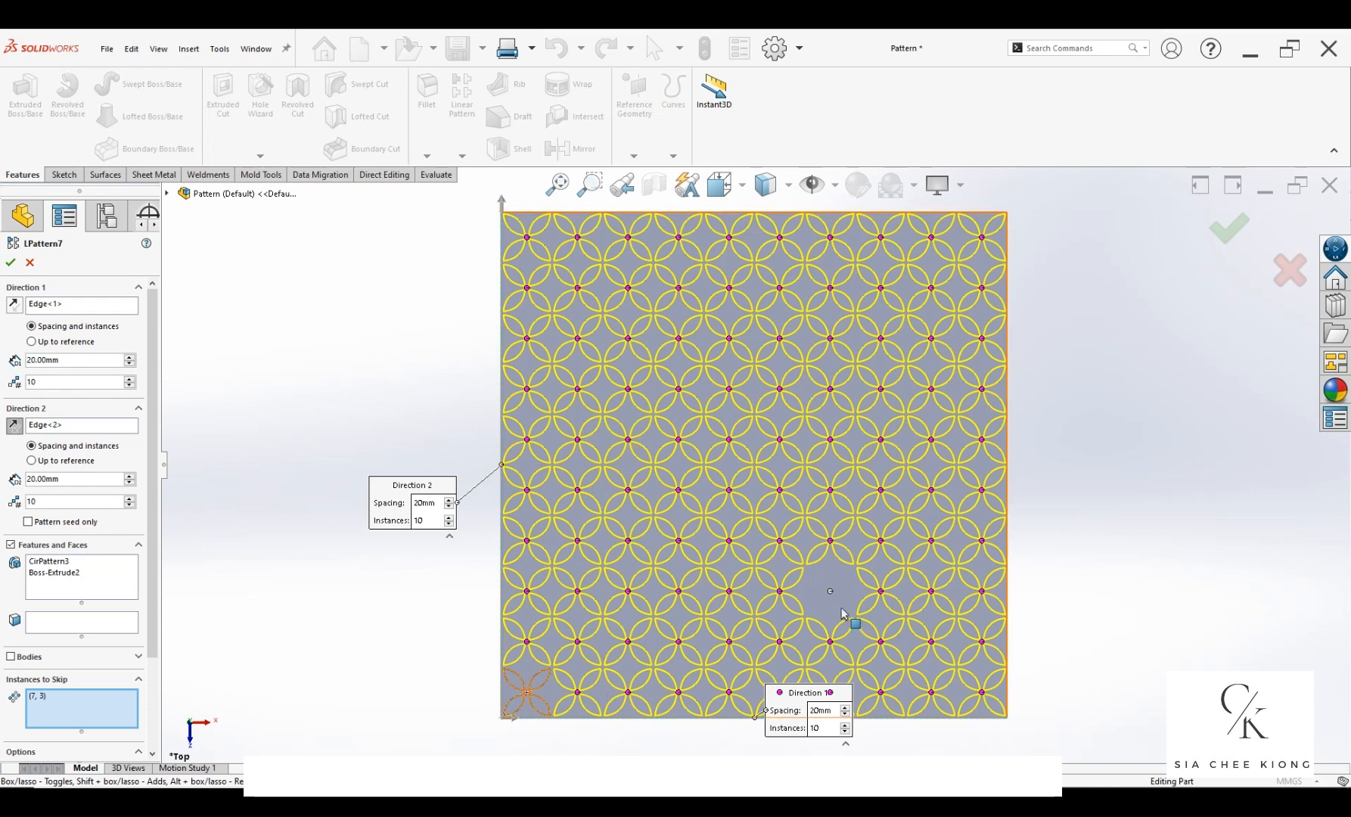
click(830, 592)
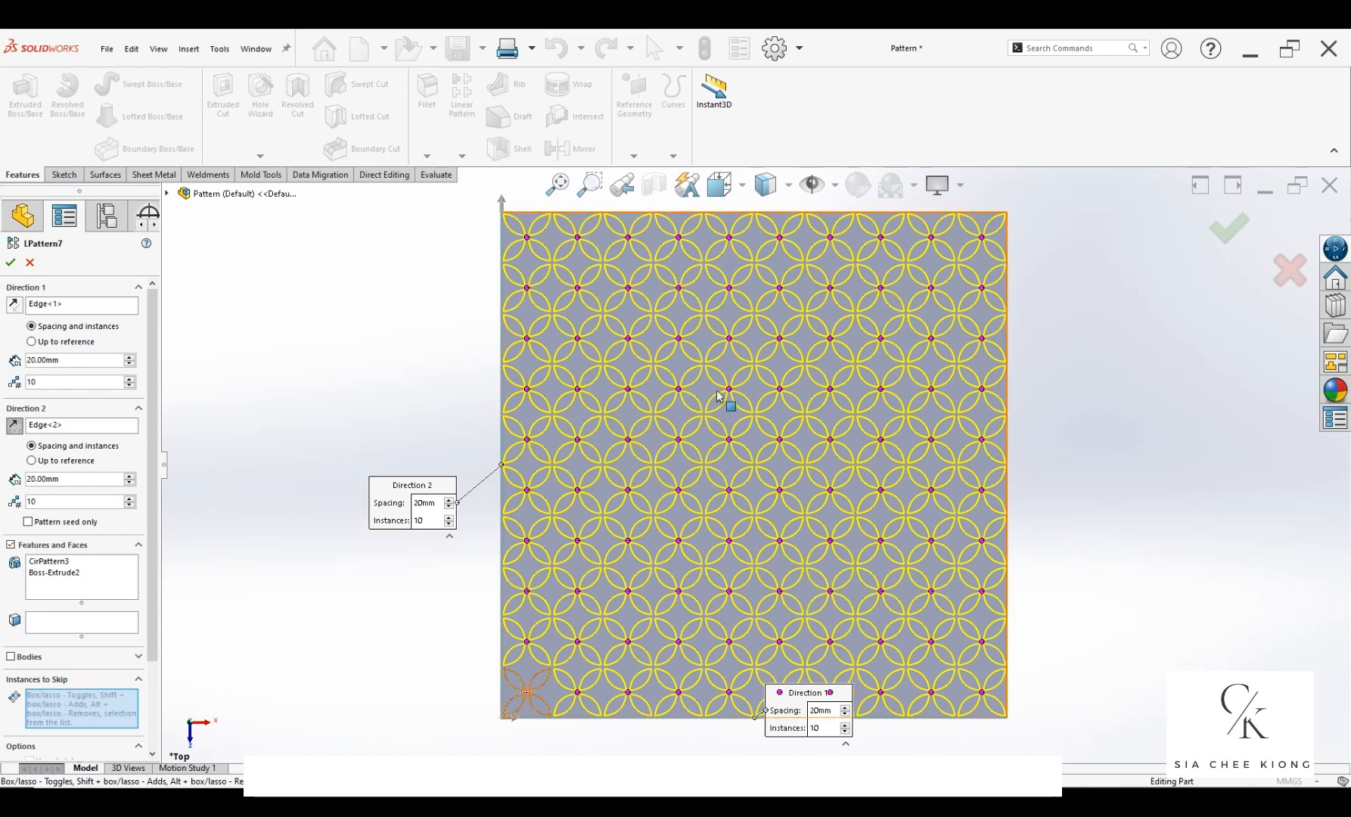
Step: Skip the linear pattern instances in columns 2 and 4 at rows 3, 5, 7 and 9, counted from the lower-left seed
click(578, 591)
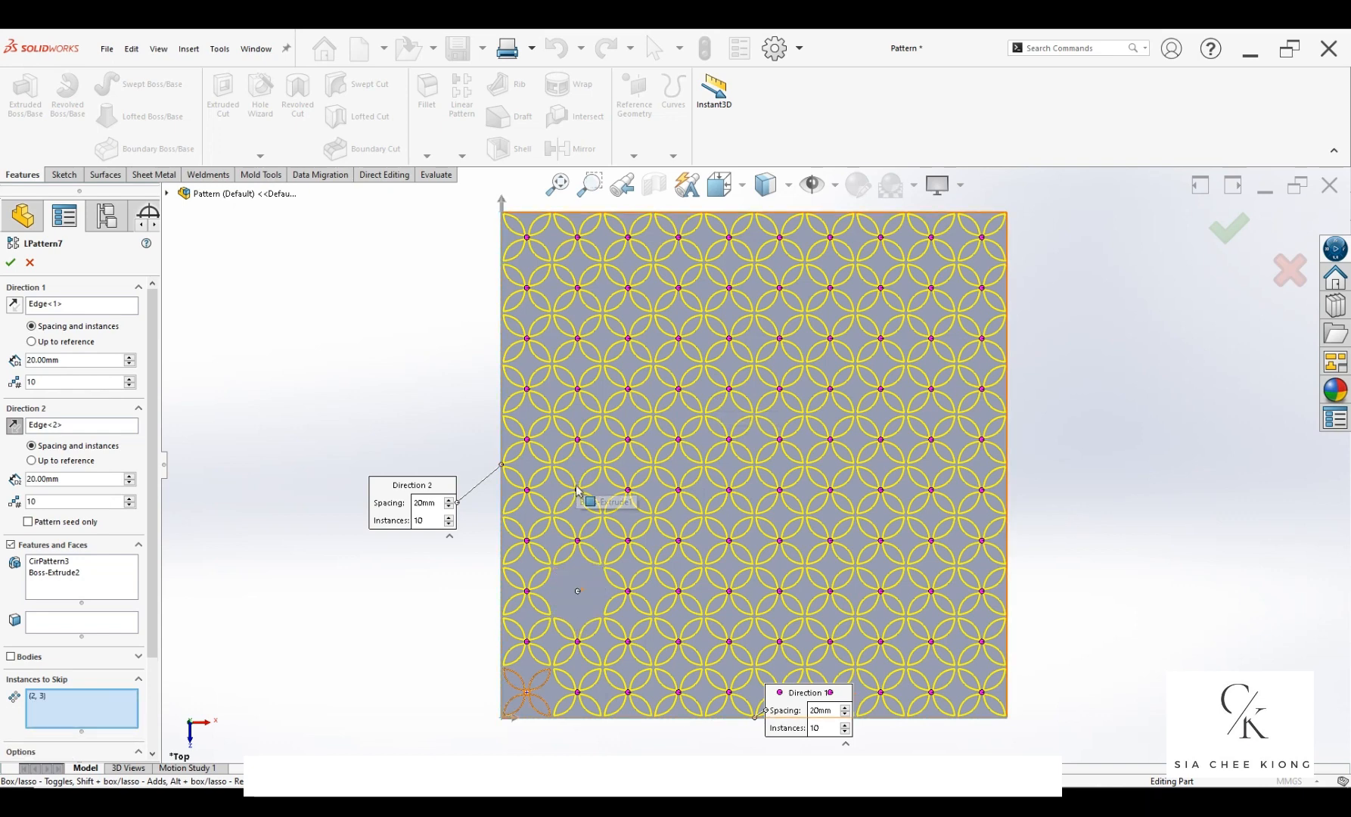
click(577, 490)
click(578, 390)
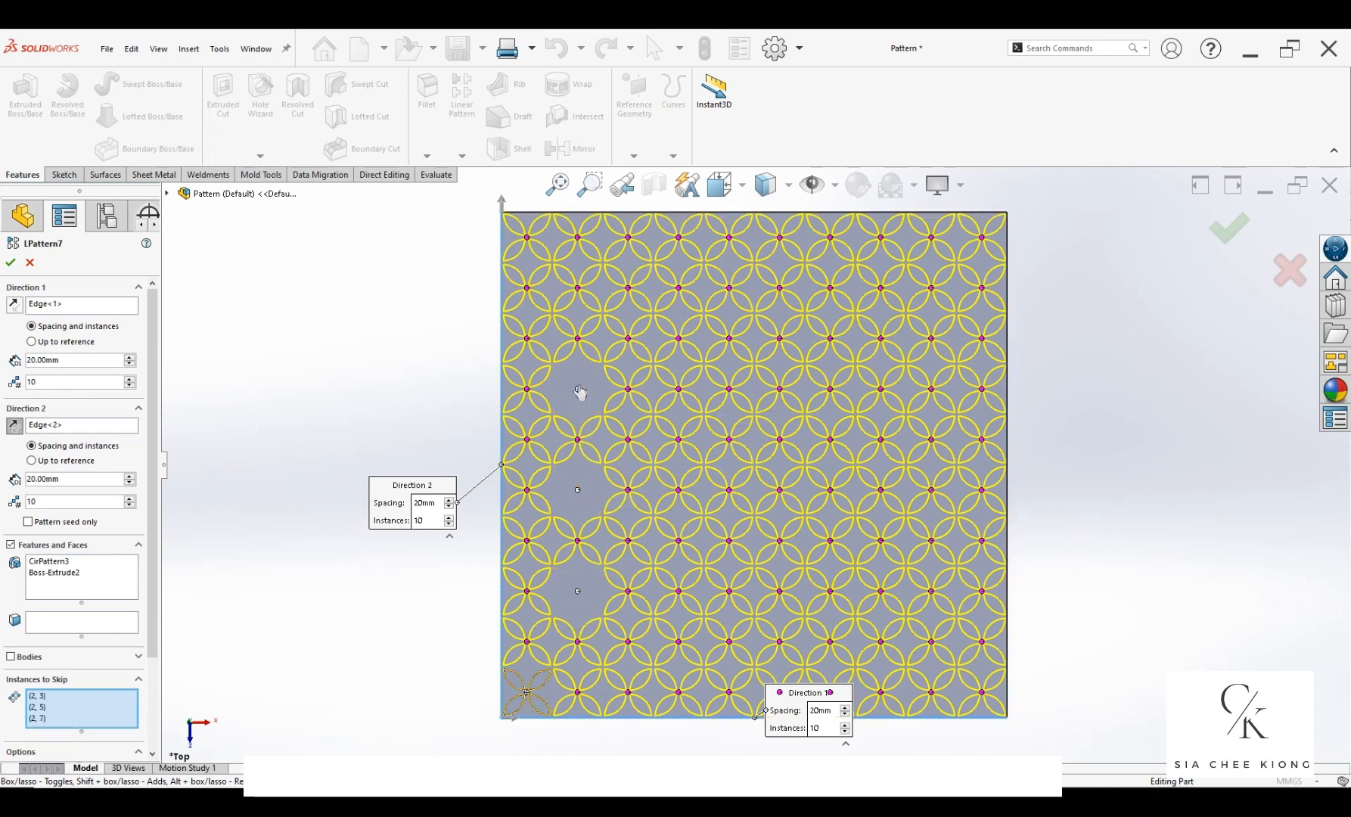
click(578, 289)
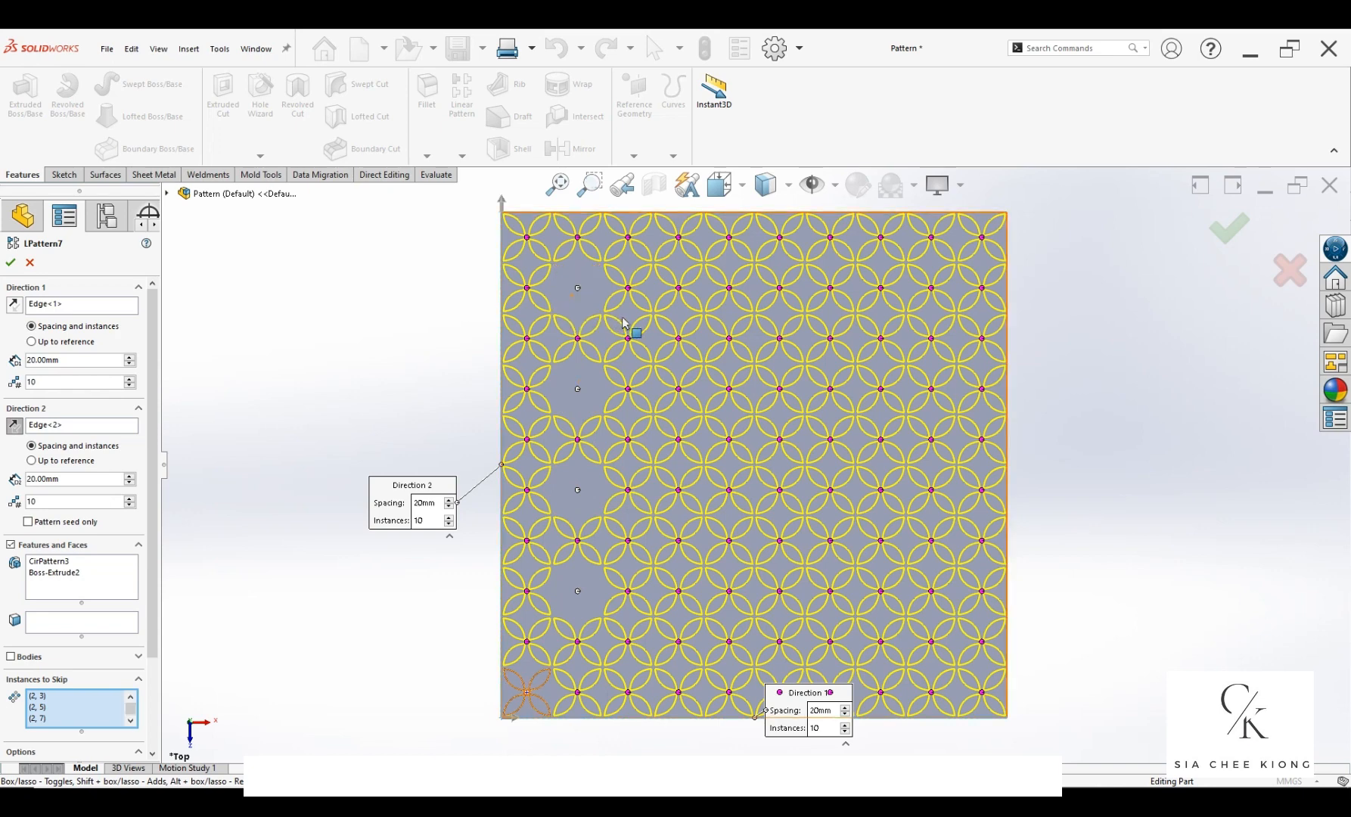
click(678, 292)
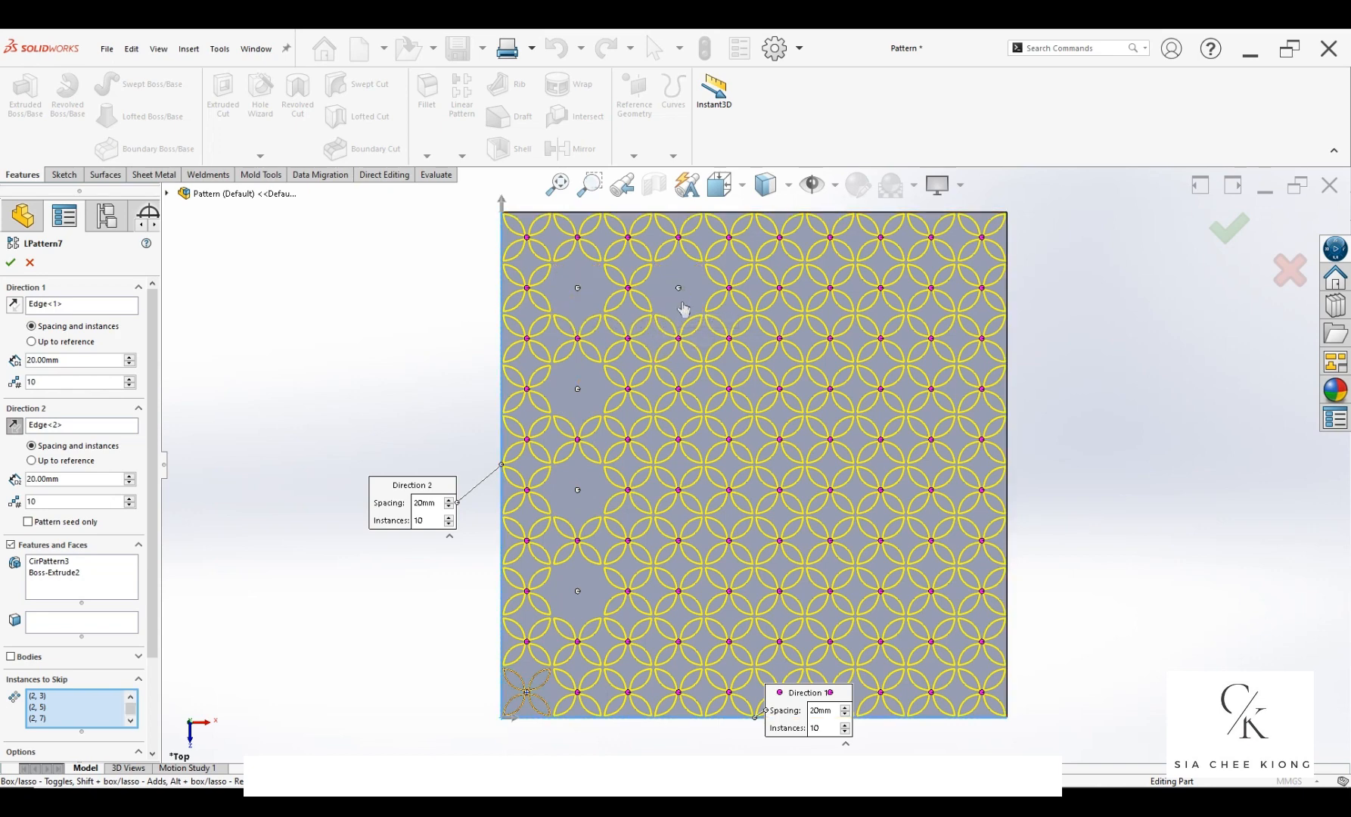
click(679, 391)
click(680, 493)
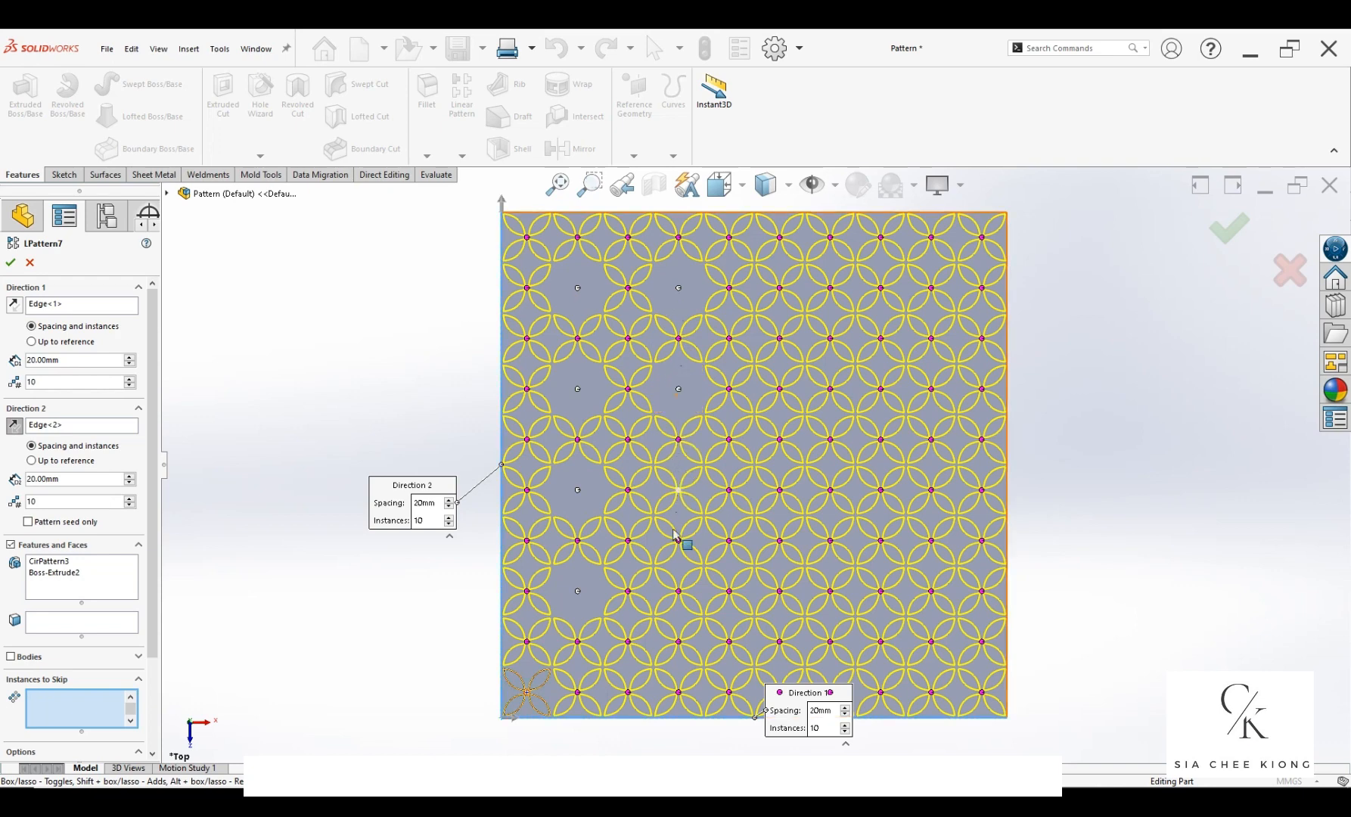
click(679, 595)
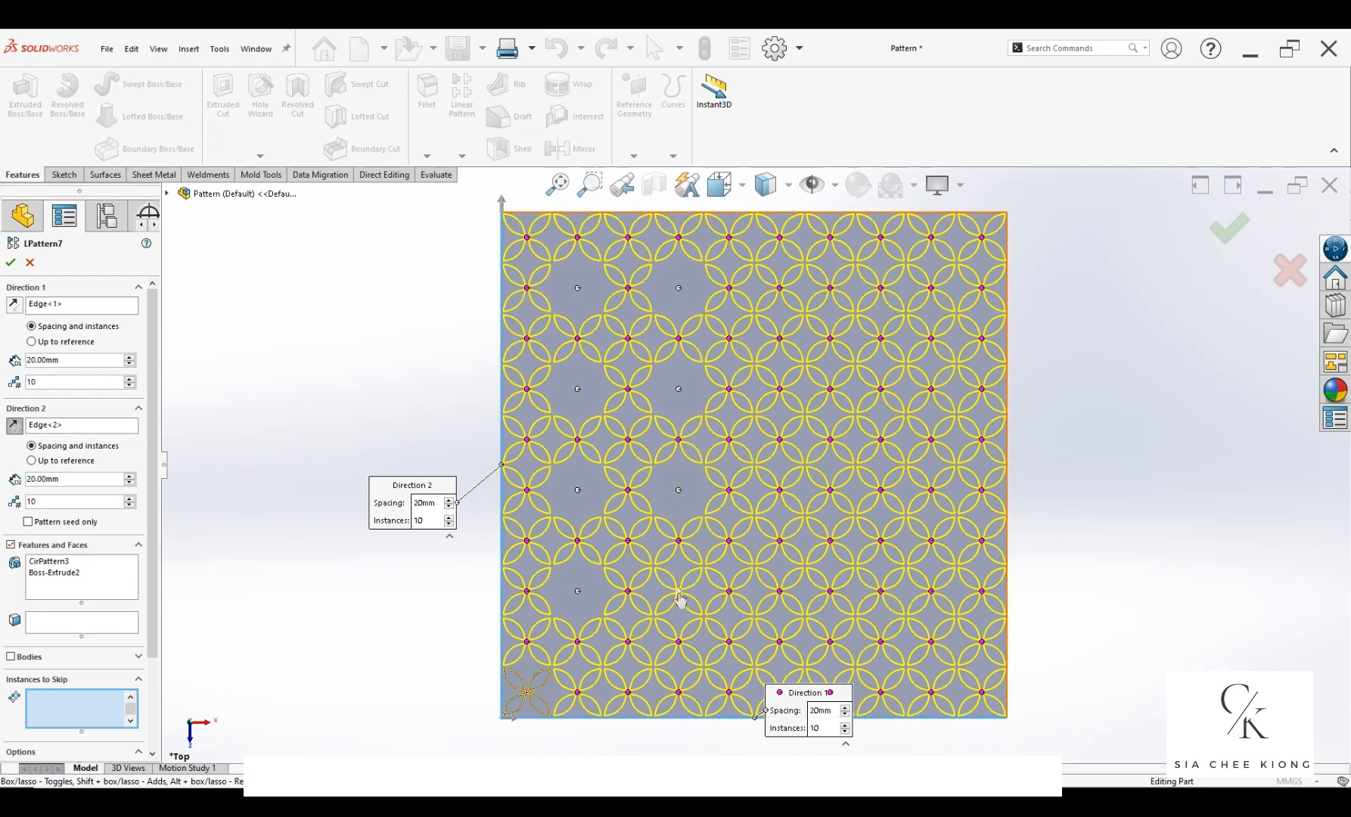
Step: Skip the linear pattern instances in columns 6, 8 and 10 at rows 3, 5, 7 and 9
click(781, 595)
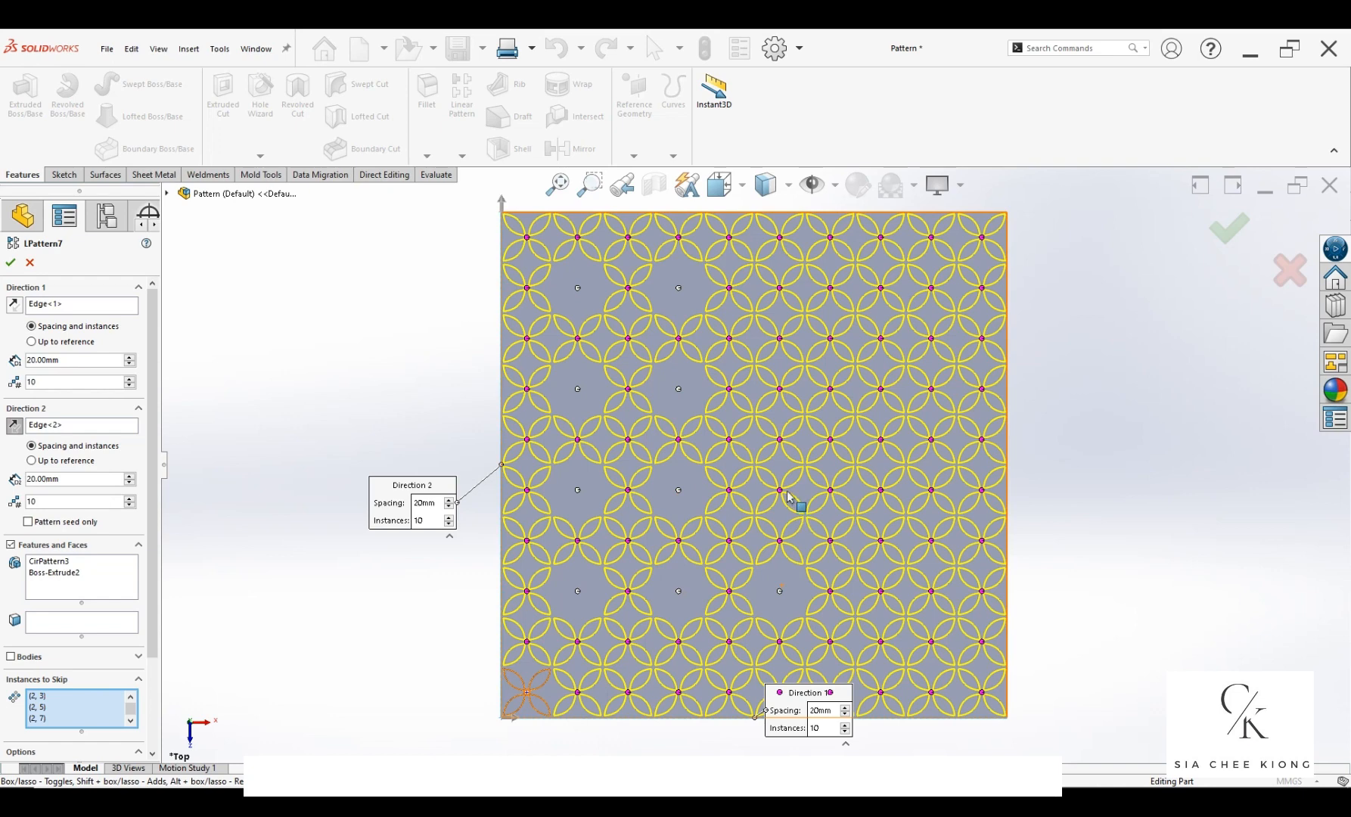
click(780, 392)
click(776, 290)
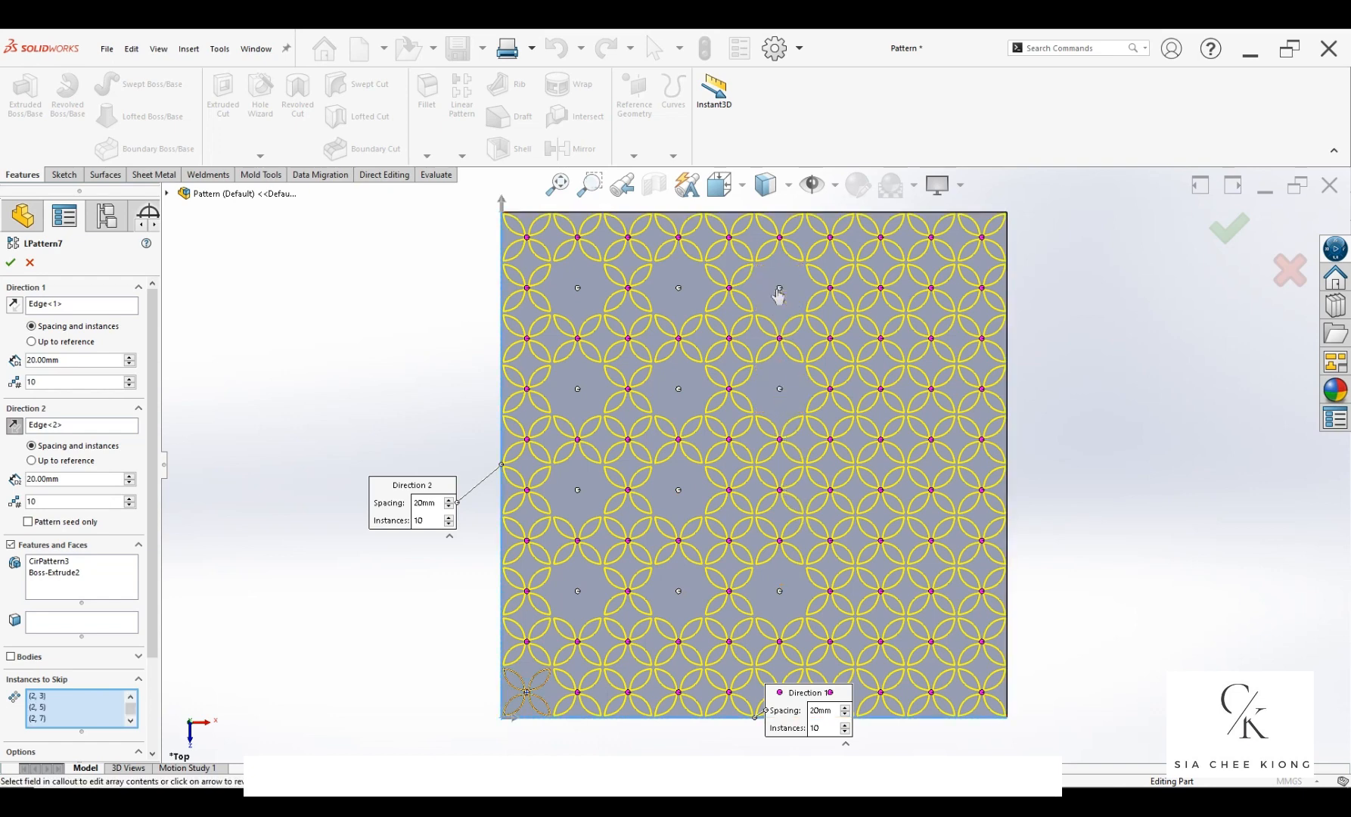
click(879, 292)
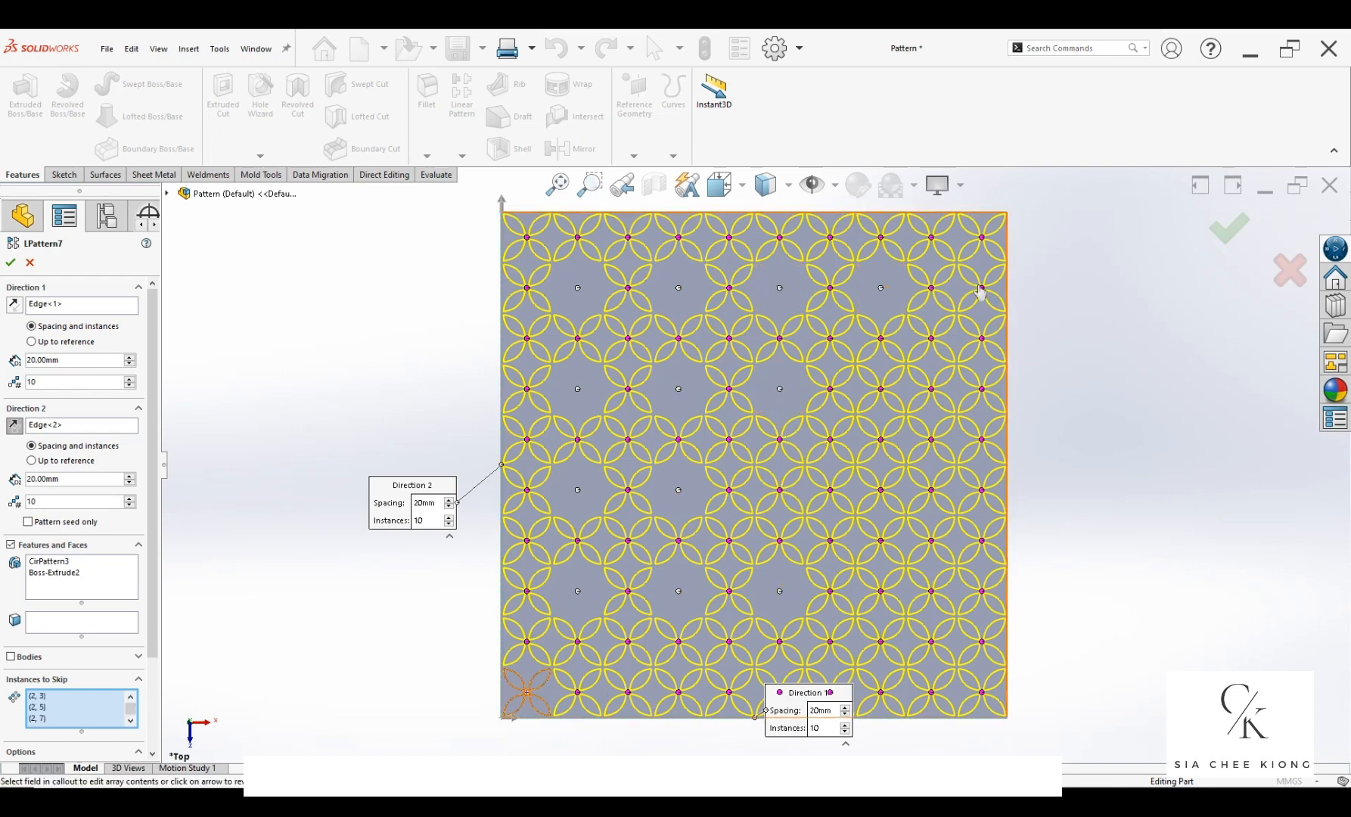
click(980, 290)
click(881, 391)
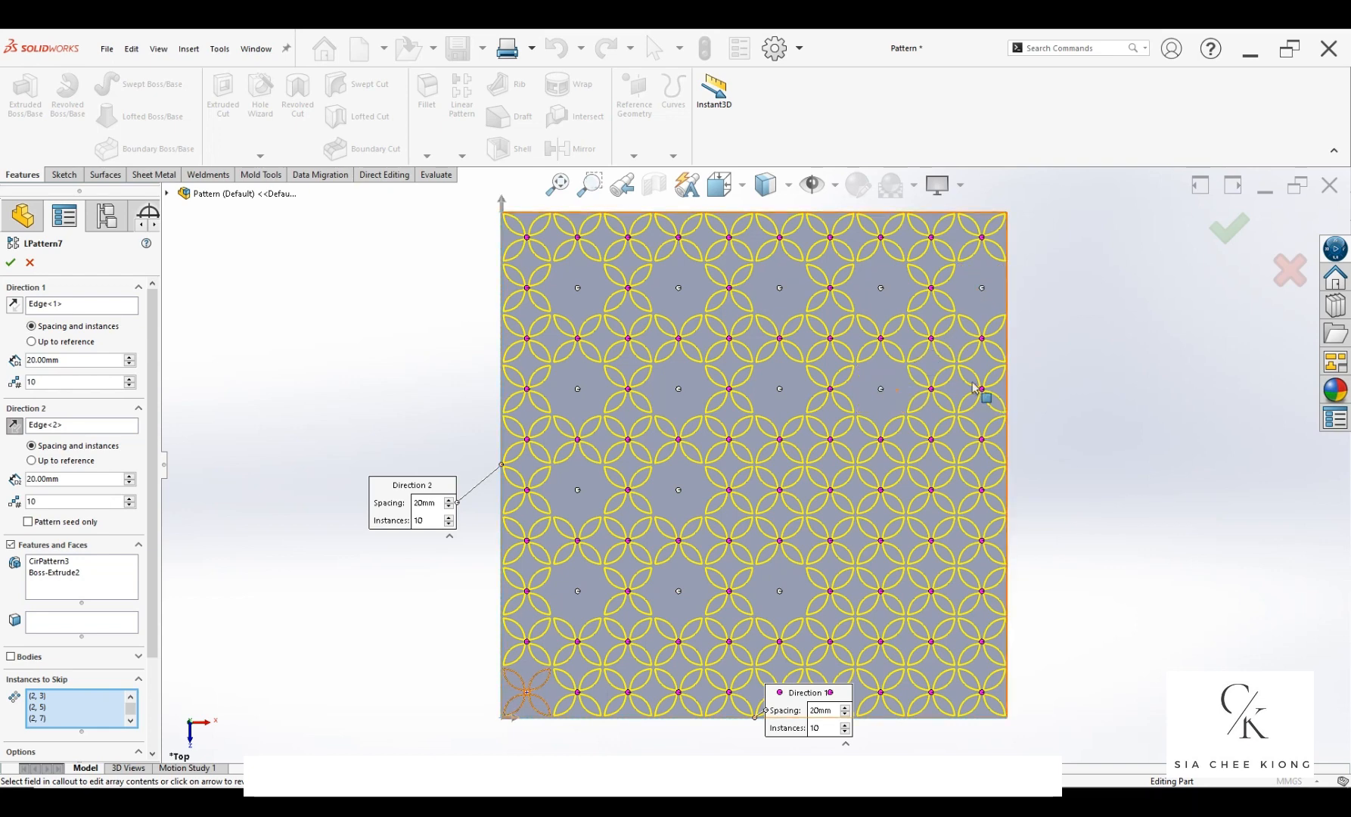
click(981, 391)
click(880, 491)
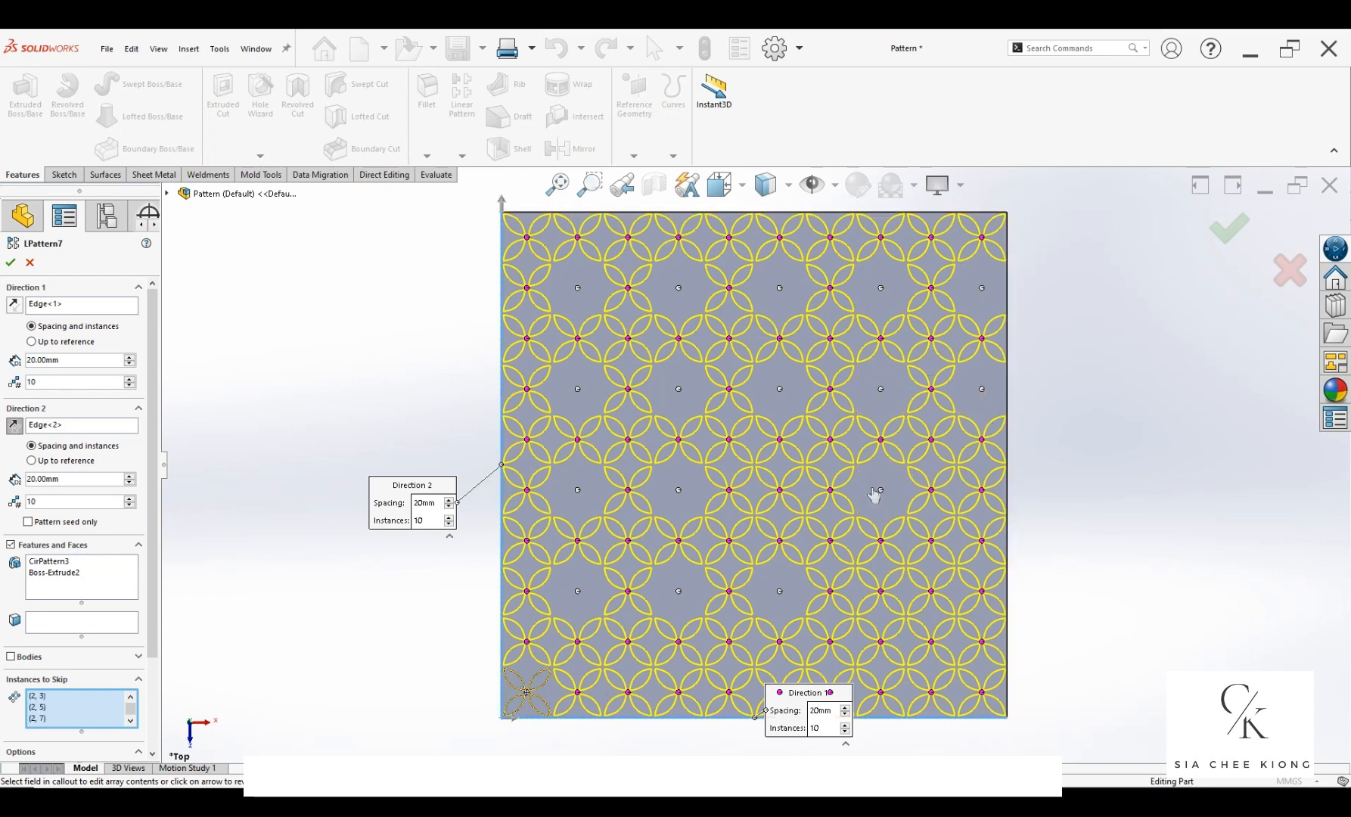
click(780, 492)
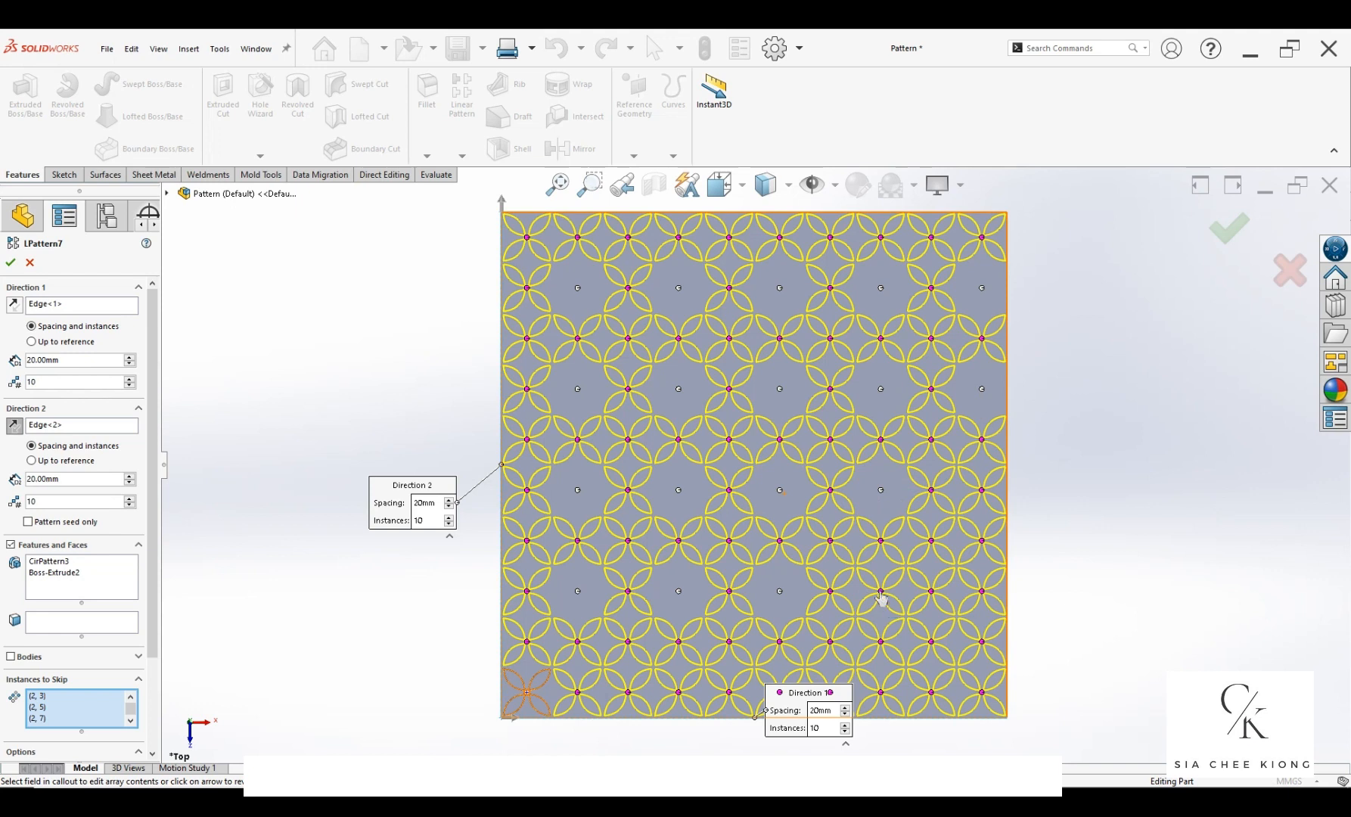
click(882, 595)
click(981, 598)
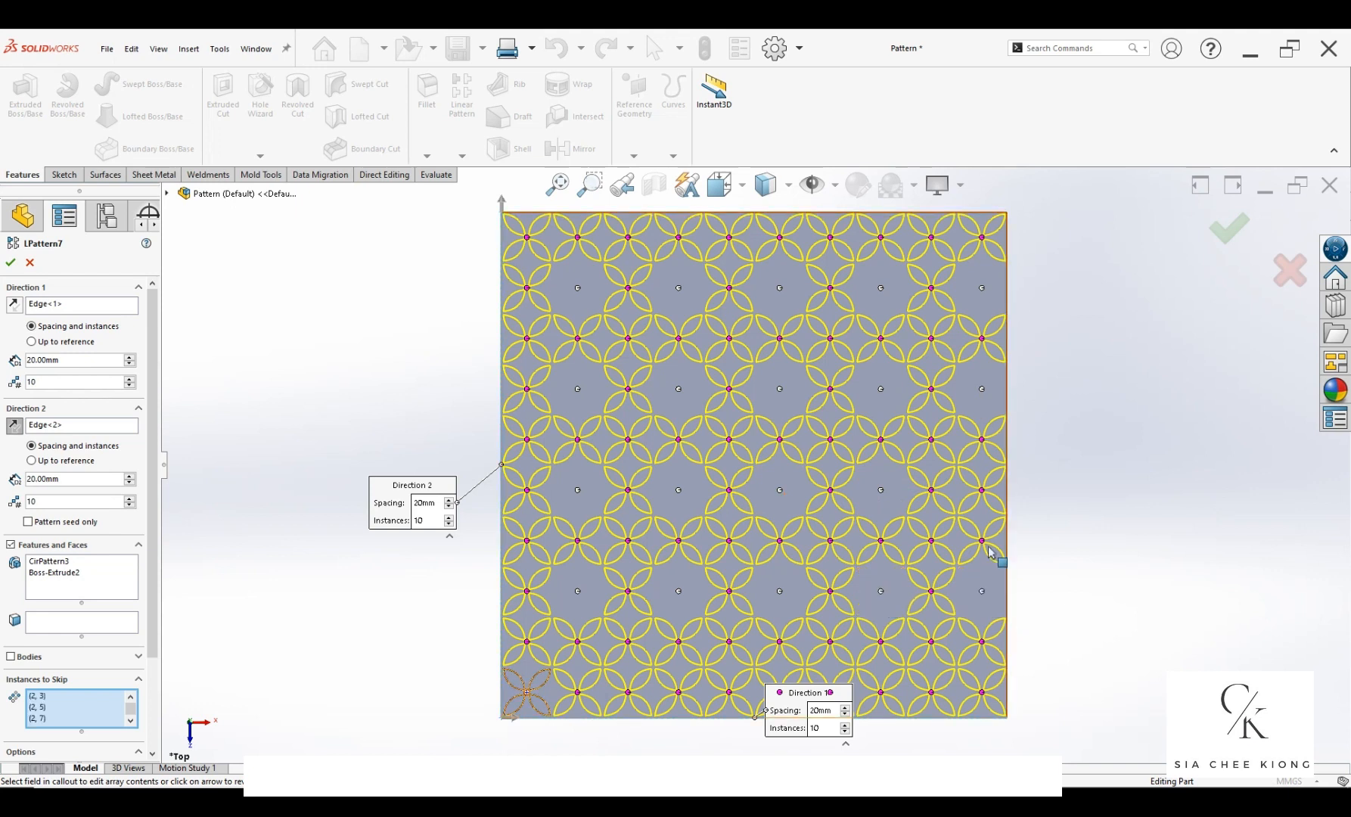
click(984, 496)
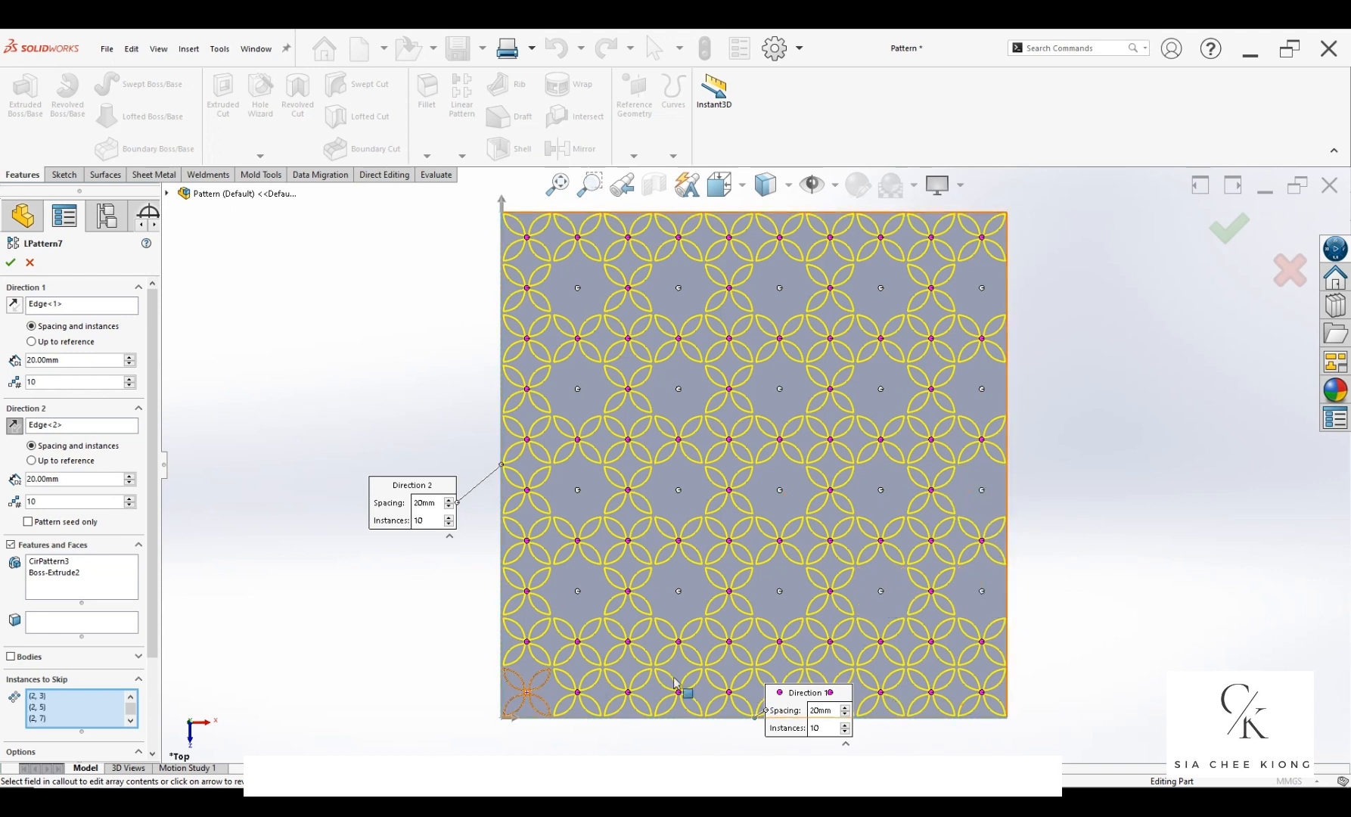
Step: Skip the bottom-row instances in columns 2, 4, 6, 8 and 10, confirm the linear pattern and show it in isometric view
click(582, 696)
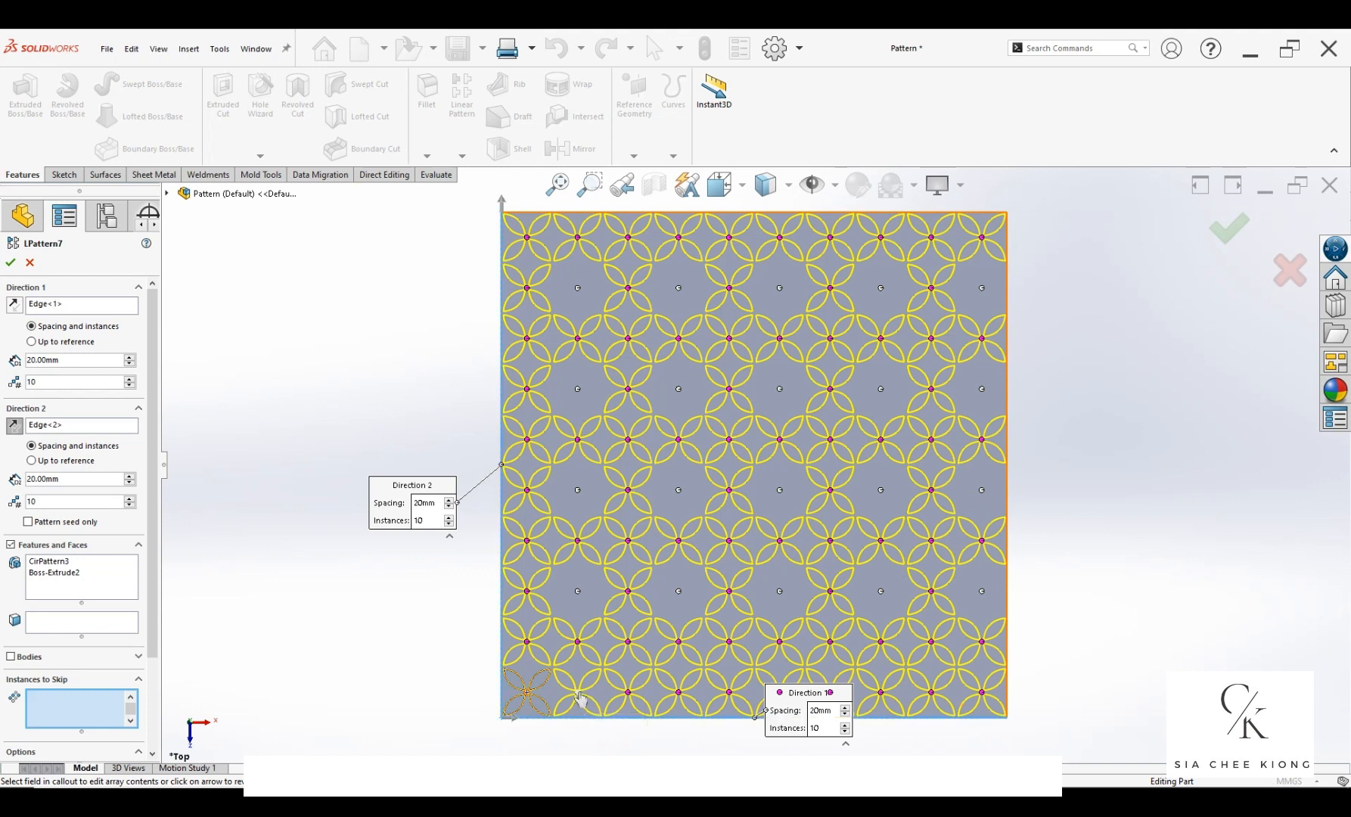
click(678, 695)
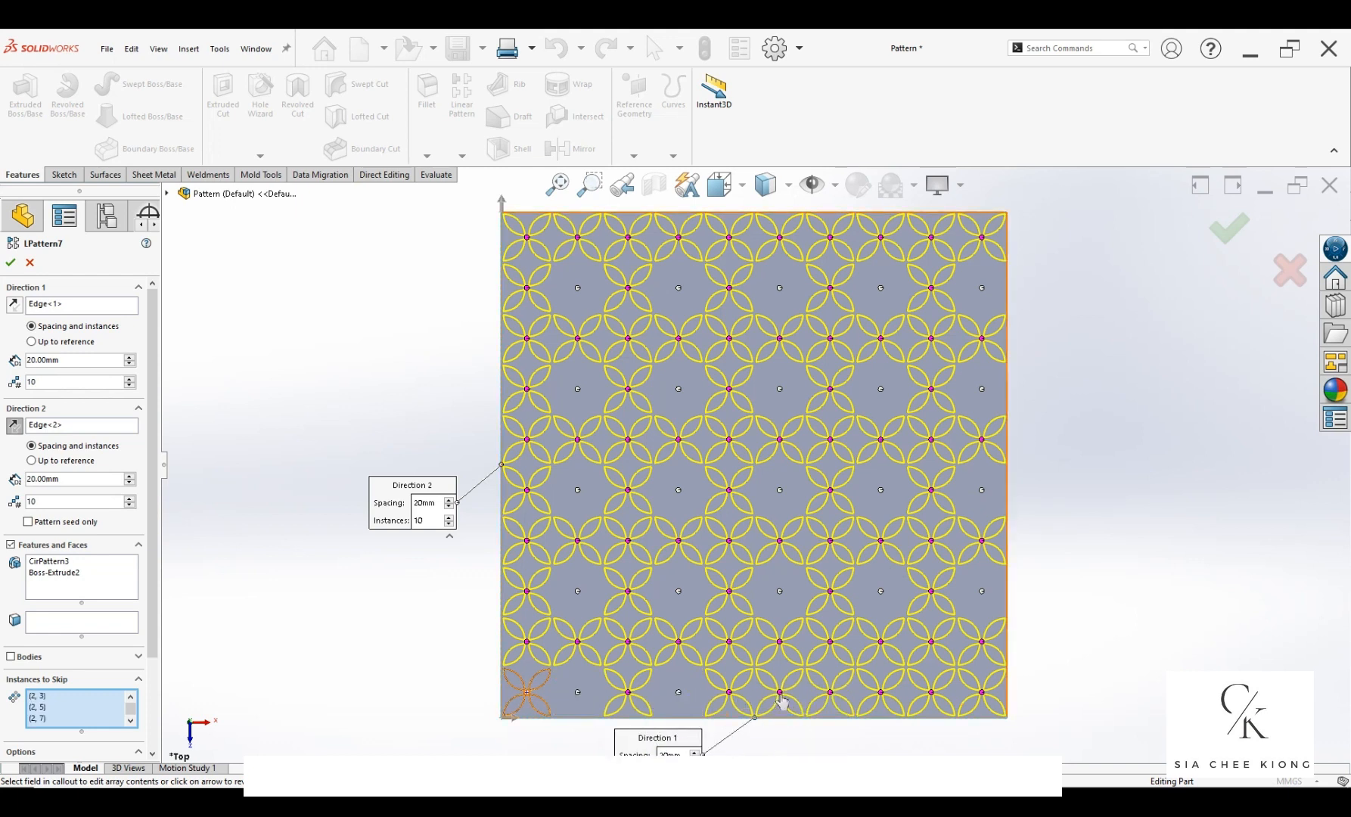
click(780, 695)
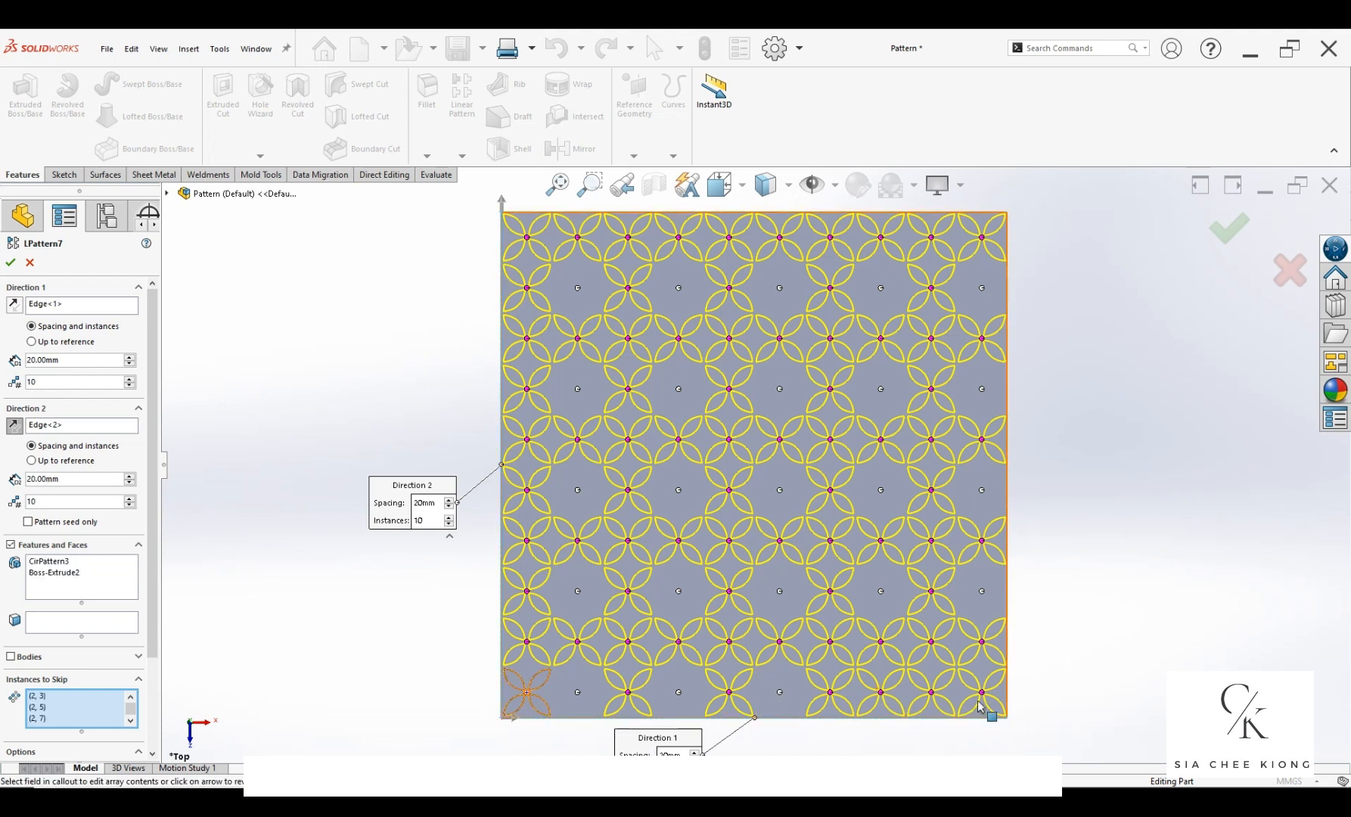
click(882, 696)
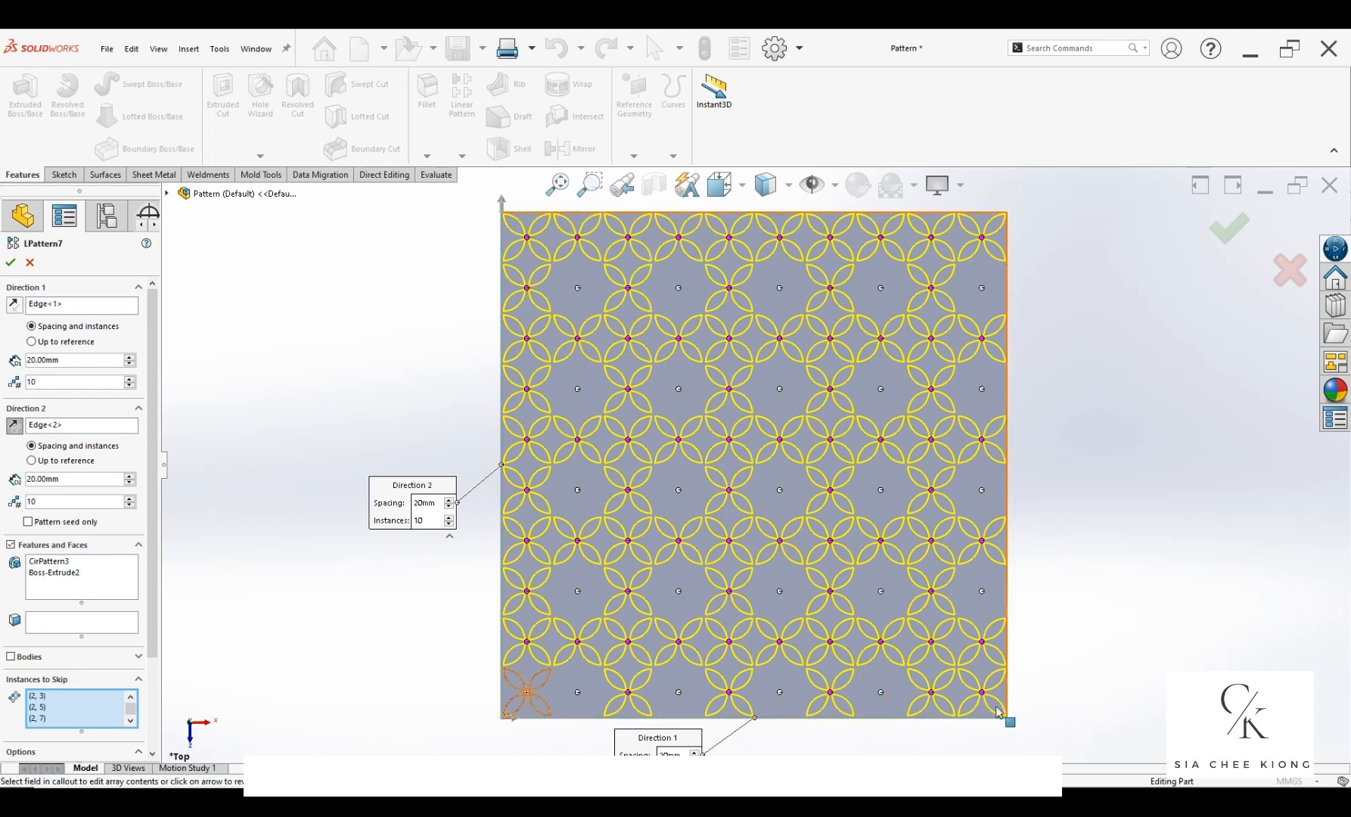
click(981, 696)
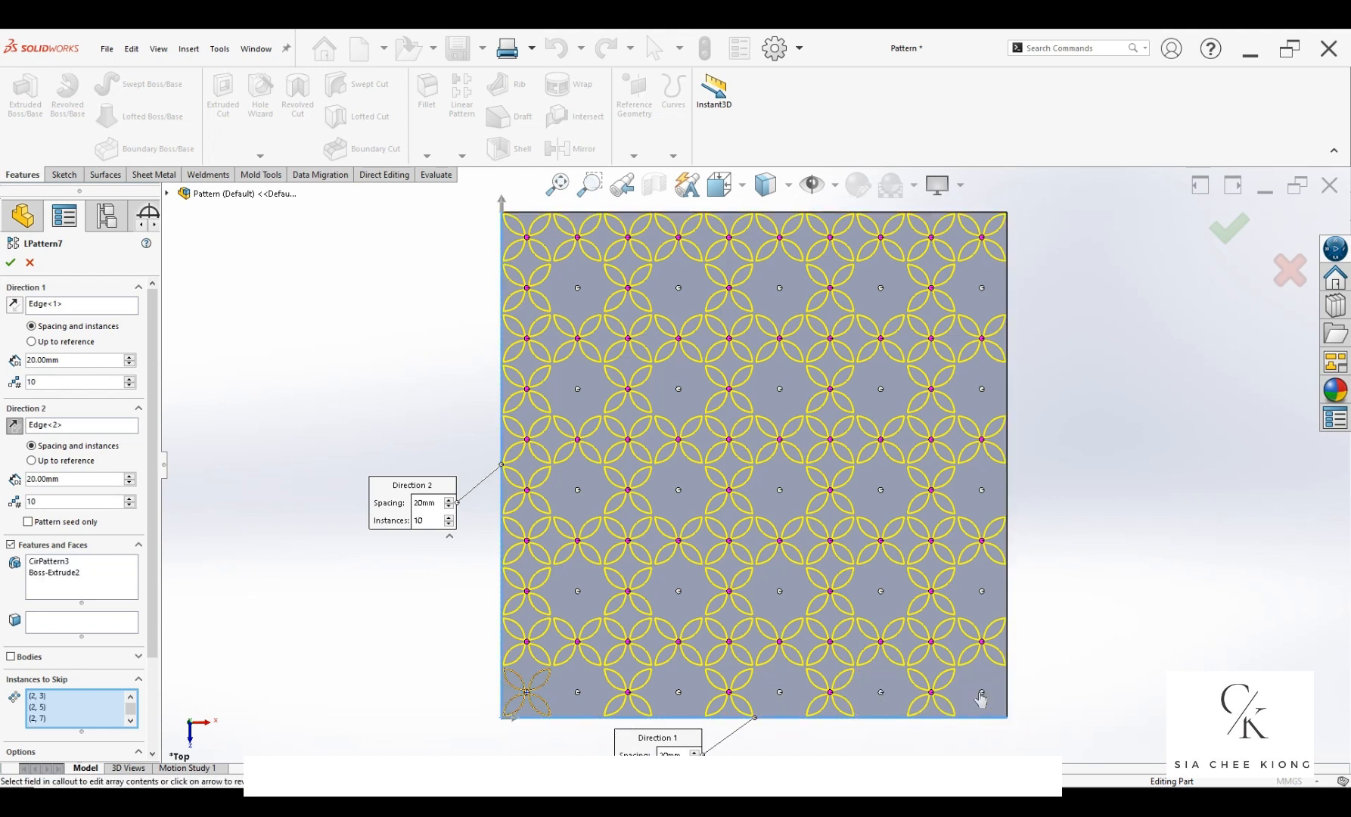
click(1229, 229)
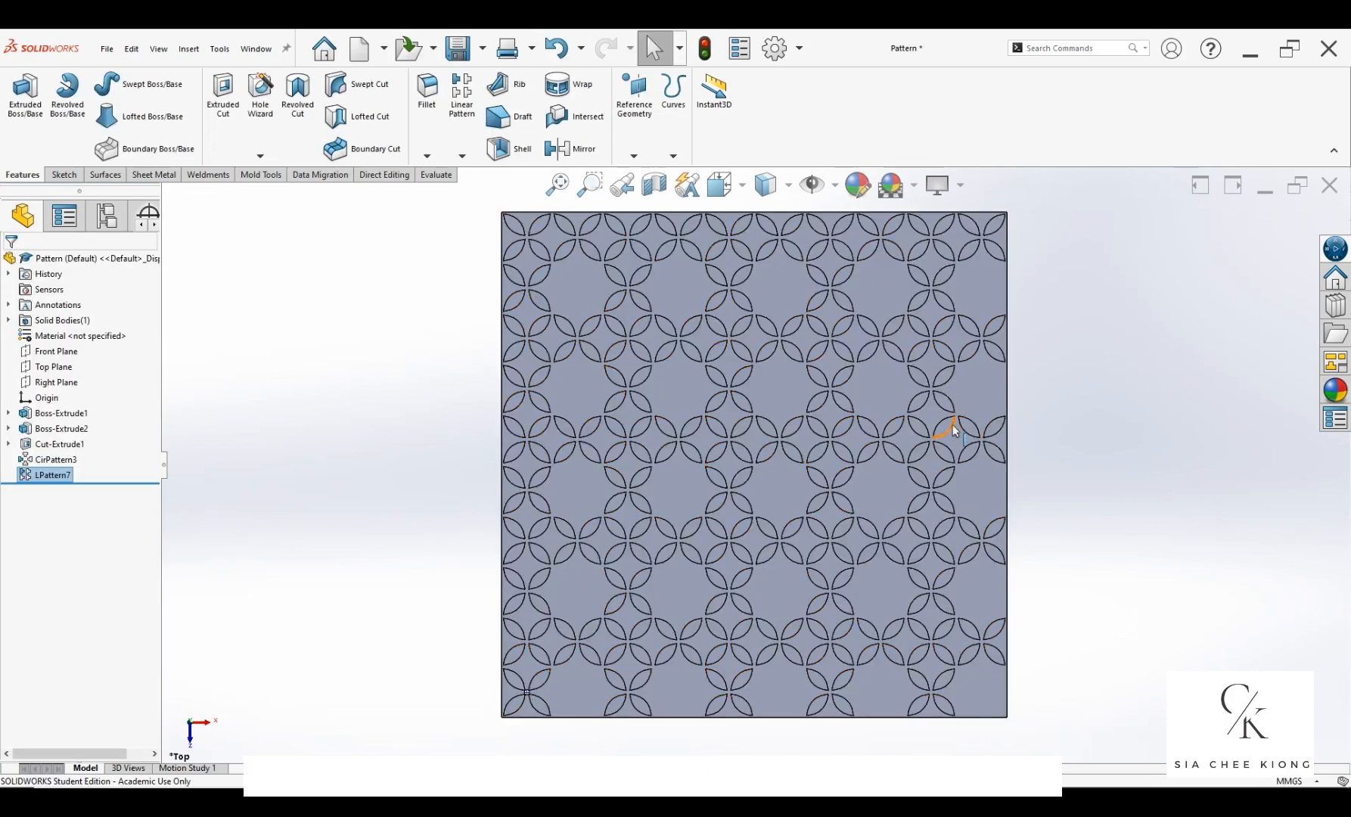
key(space)
click(251, 112)
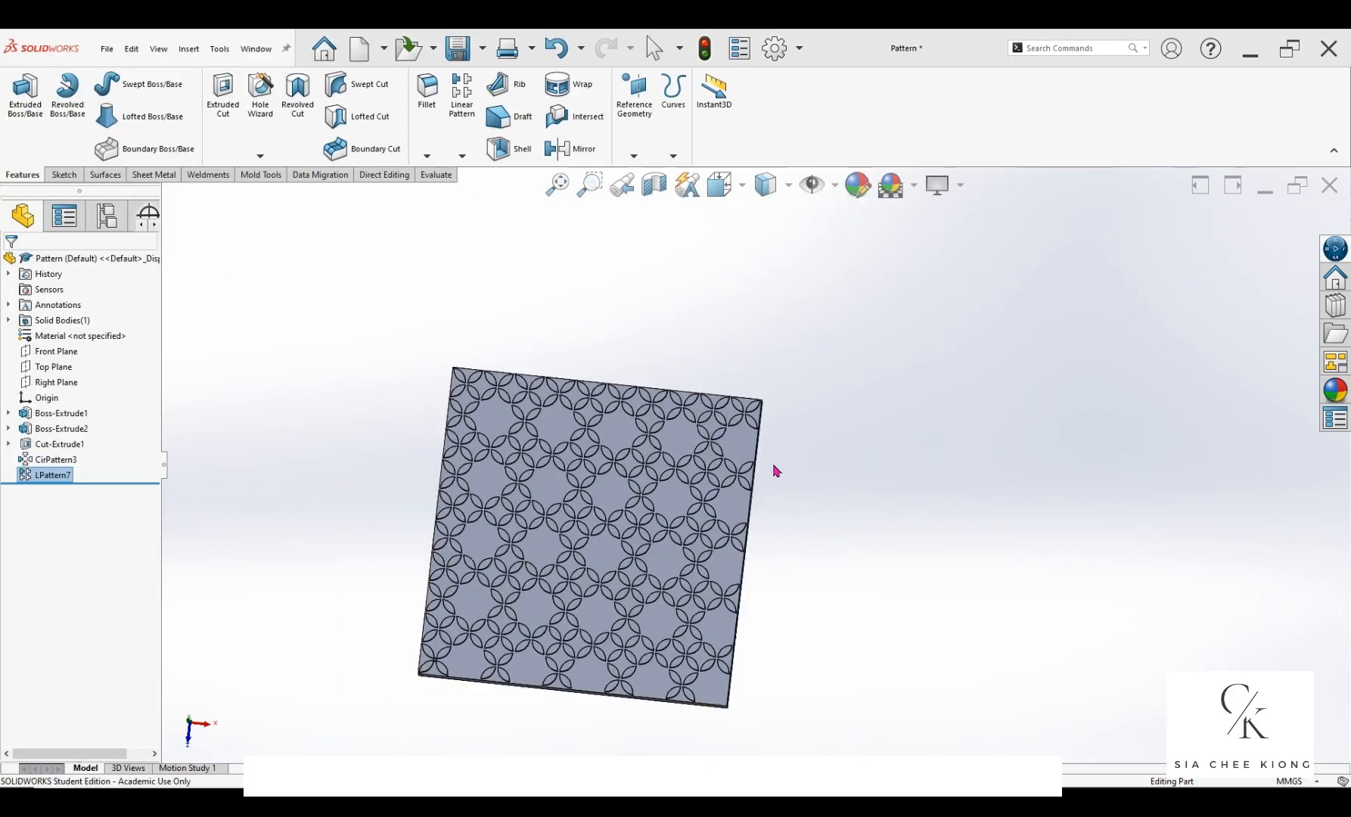